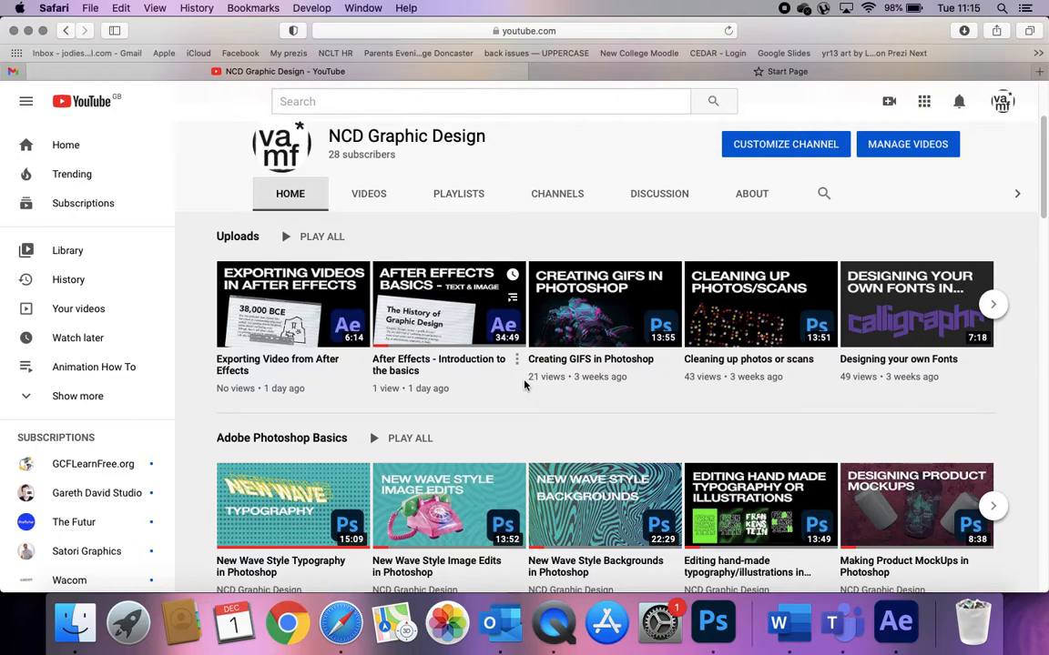
Step: Open the NCD Graphic Design channel's StopMotion playlist and look through its example videos from first to last
{"action": "left_click", "coordinate": [468, 197]}
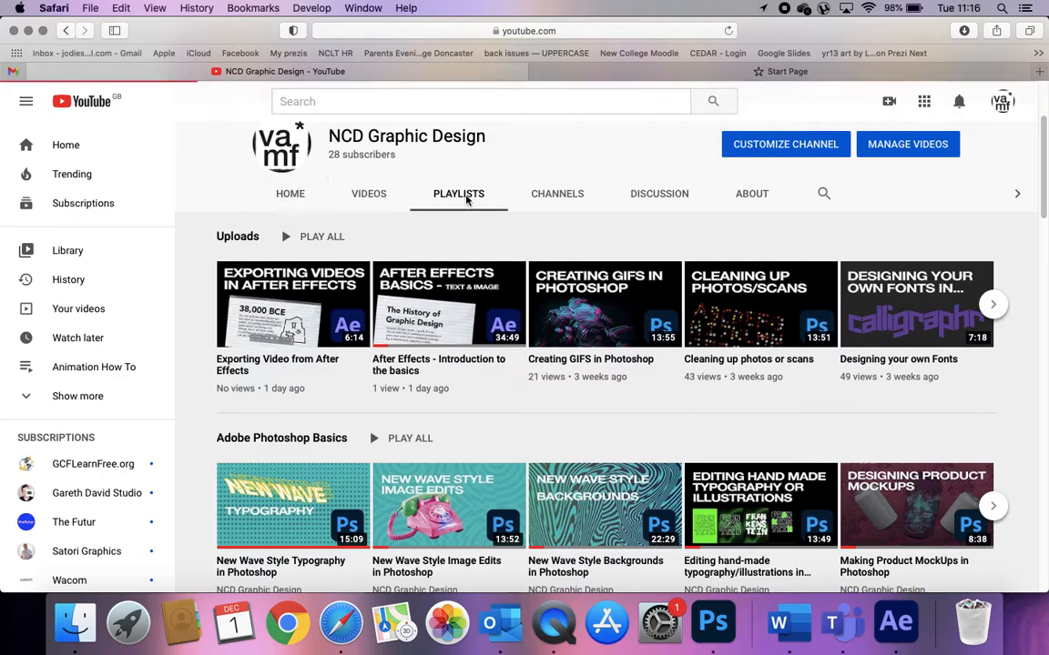
{"action": "scroll", "coordinate": [544, 376], "scroll_direction": "down", "scroll_amount": 2}
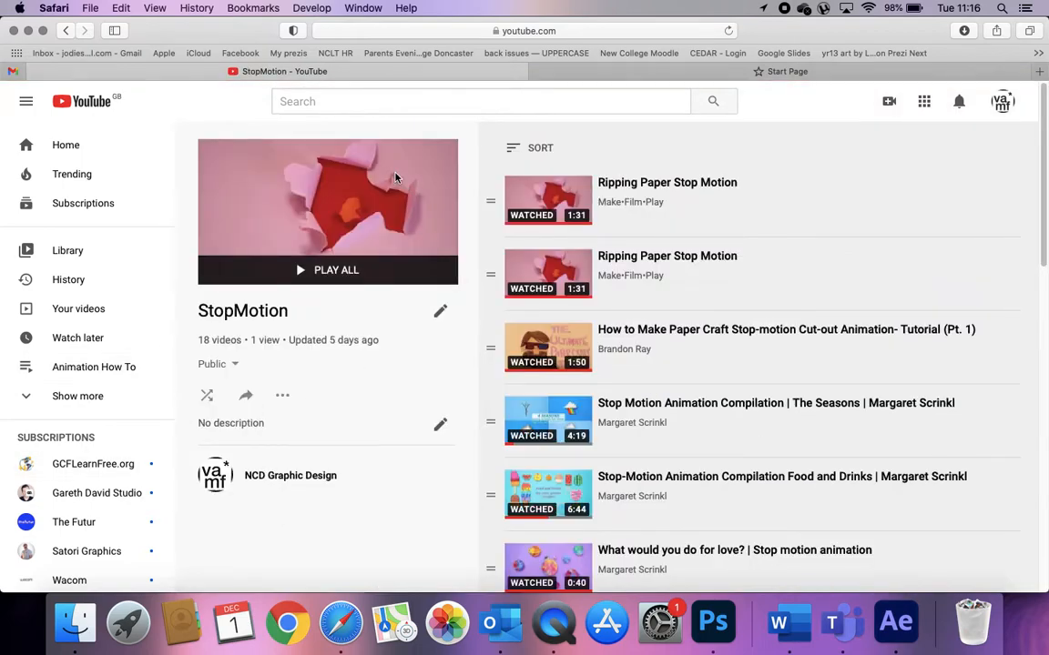
{"action": "scroll", "coordinate": [540, 372], "scroll_direction": "down", "scroll_amount": 1}
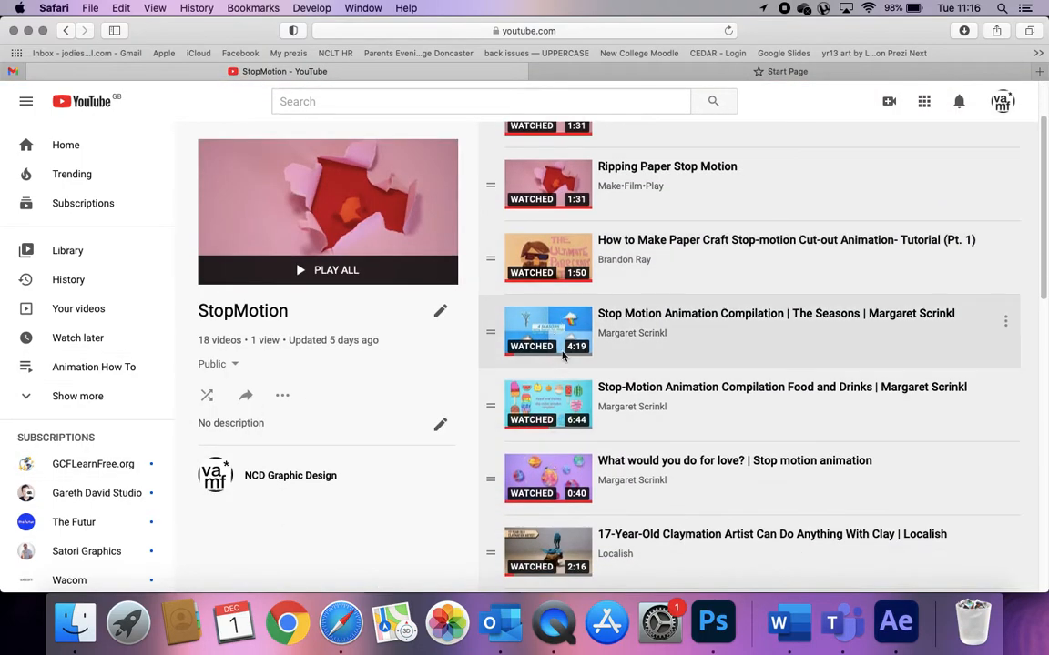
{"action": "scroll", "coordinate": [533, 390], "scroll_direction": "down", "scroll_amount": 3}
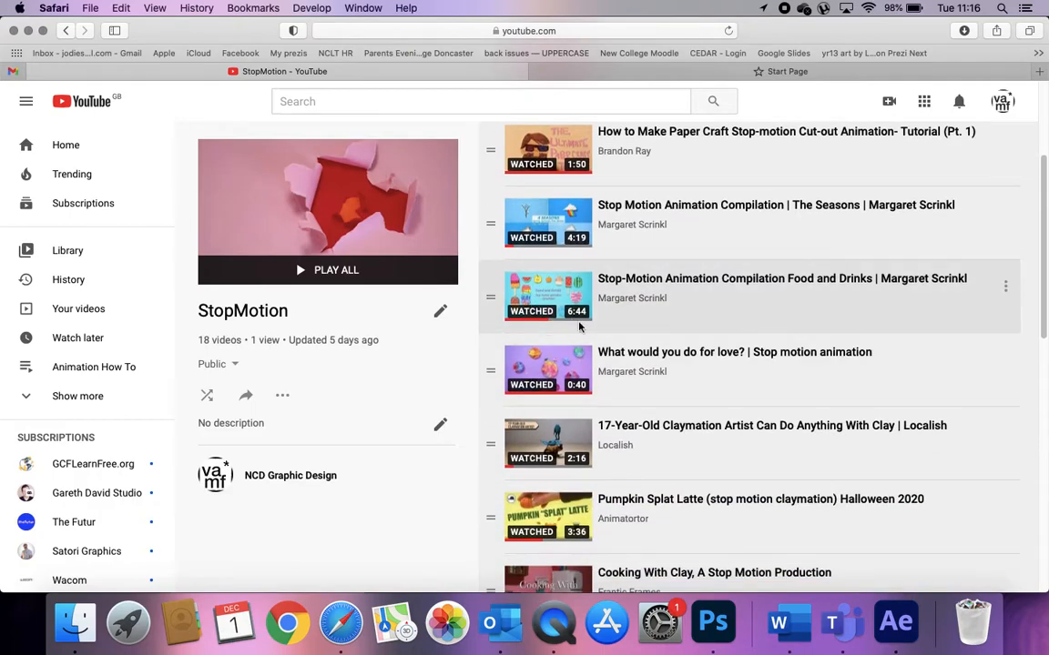
{"action": "scroll", "coordinate": [526, 328], "scroll_direction": "down", "scroll_amount": 3}
{"action": "scroll", "coordinate": [537, 359], "scroll_direction": "down", "scroll_amount": 4}
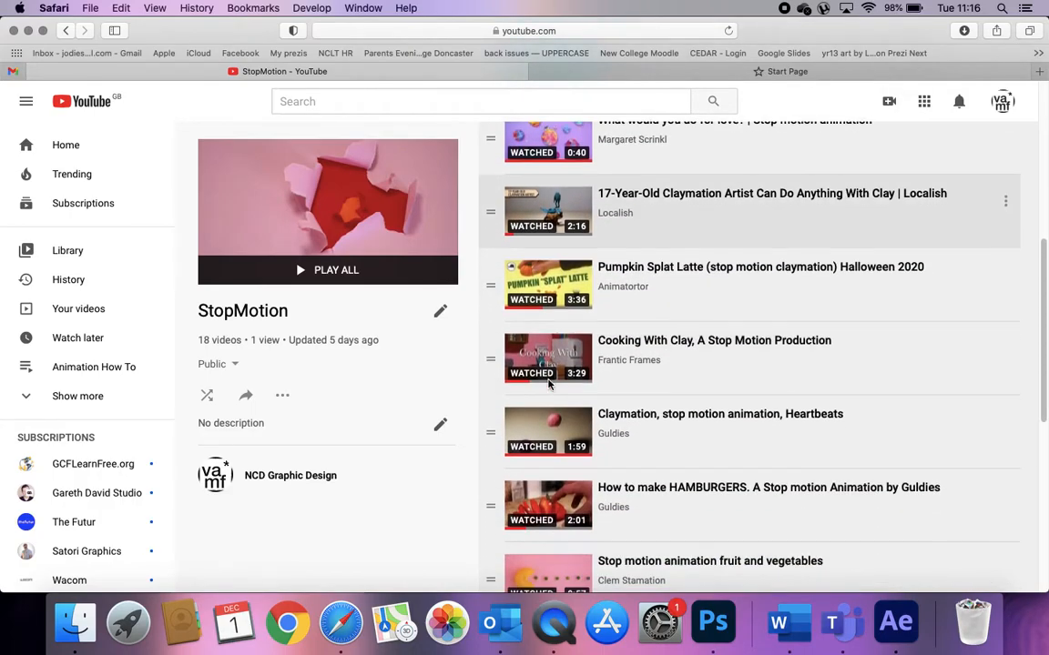
{"action": "scroll", "coordinate": [551, 373], "scroll_direction": "down", "scroll_amount": 8}
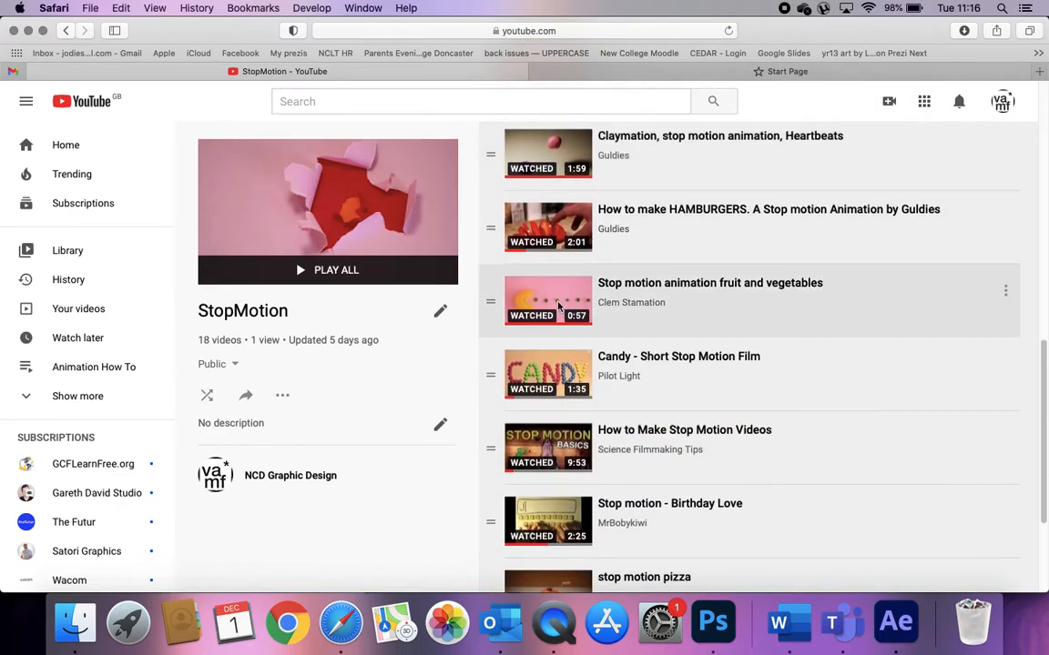
{"action": "scroll", "coordinate": [560, 455], "scroll_direction": "down", "scroll_amount": 2}
{"action": "scroll", "coordinate": [561, 455], "scroll_direction": "down", "scroll_amount": 2}
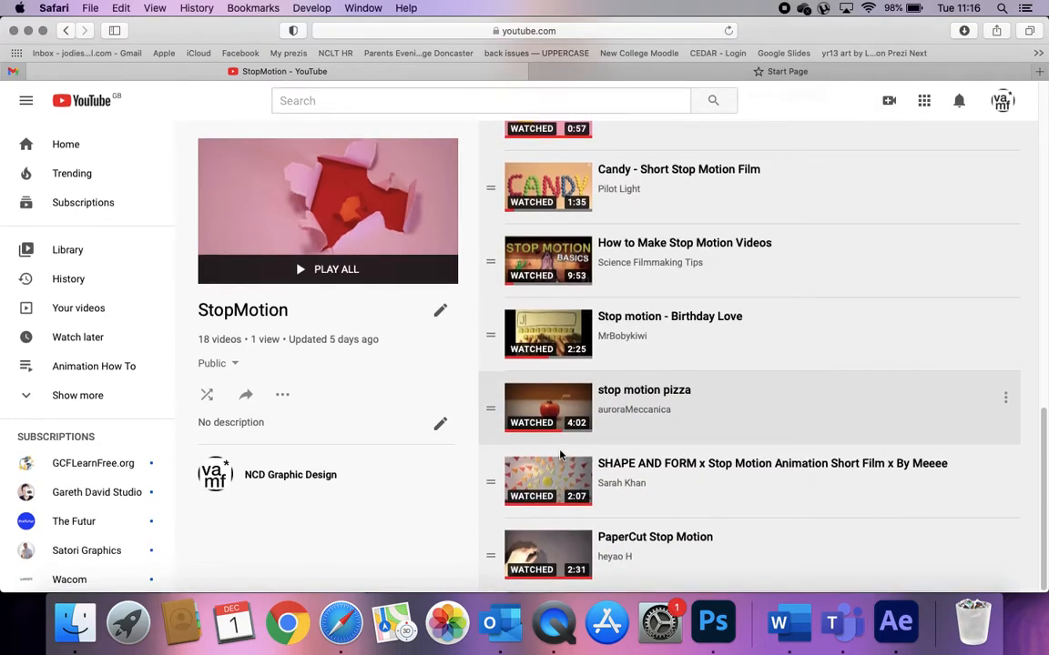
{"action": "scroll", "coordinate": [468, 335], "scroll_direction": "up", "scroll_amount": 15}
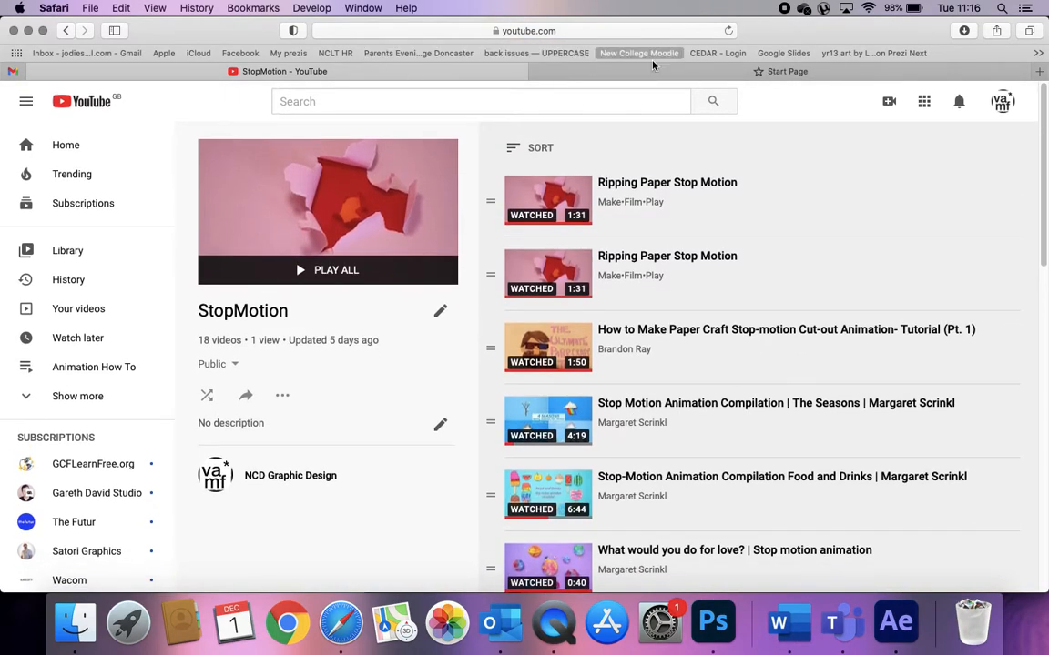
{"action": "mouse_move", "coordinate": [690, 69]}
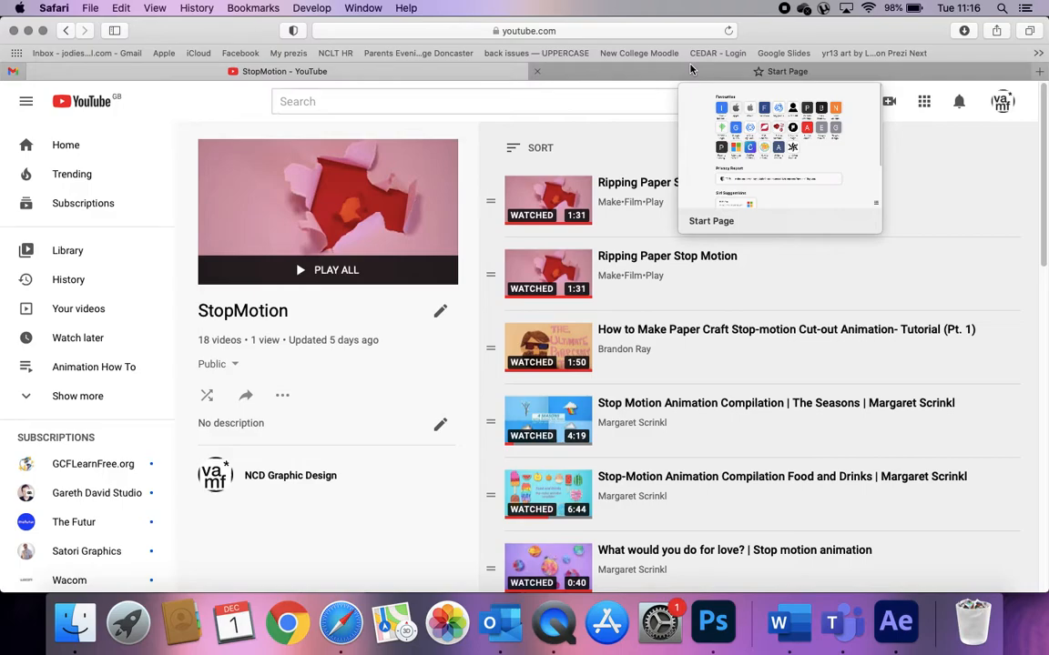
{"action": "scroll", "coordinate": [556, 427], "scroll_direction": "down", "scroll_amount": 3}
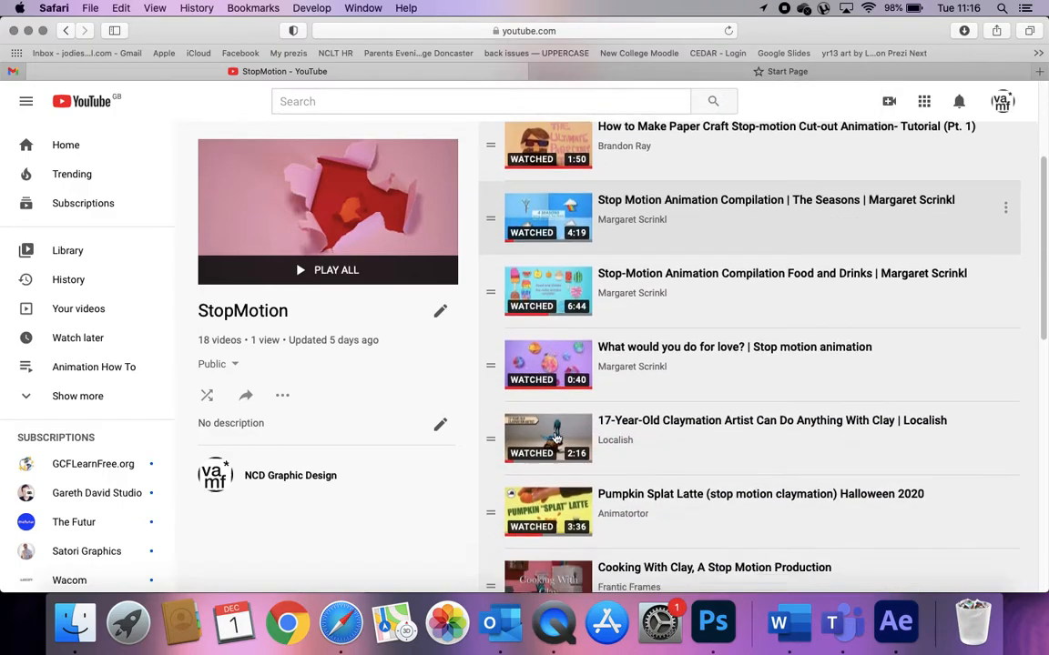
{"action": "scroll", "coordinate": [556, 439], "scroll_direction": "down", "scroll_amount": 10}
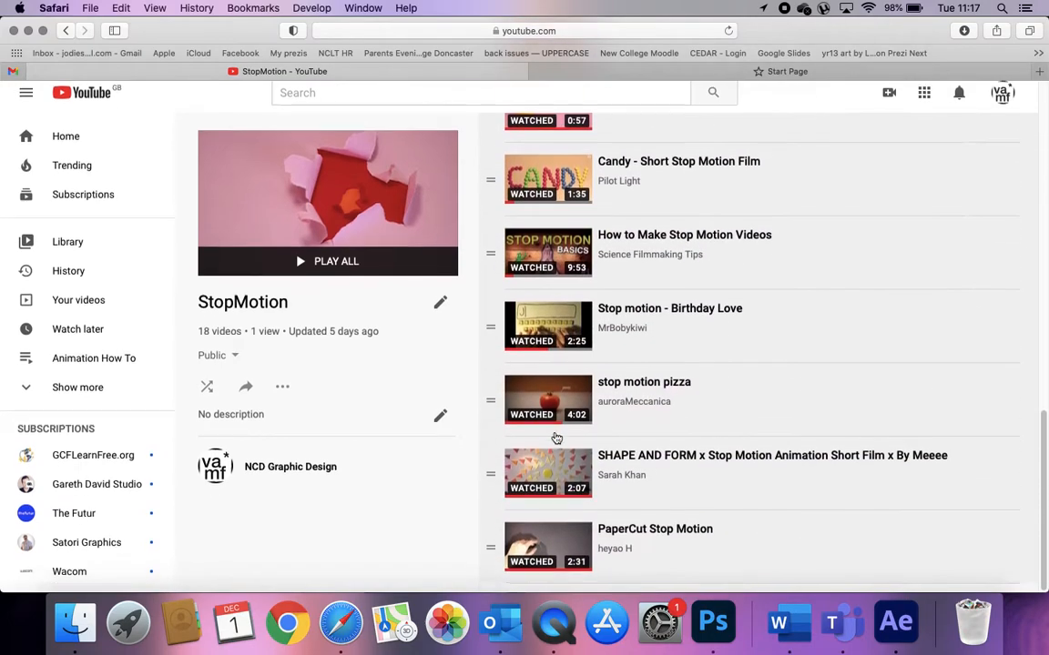
{"action": "scroll", "coordinate": [556, 439], "scroll_direction": "up", "scroll_amount": 1}
{"action": "scroll", "coordinate": [551, 275], "scroll_direction": "up", "scroll_amount": 10}
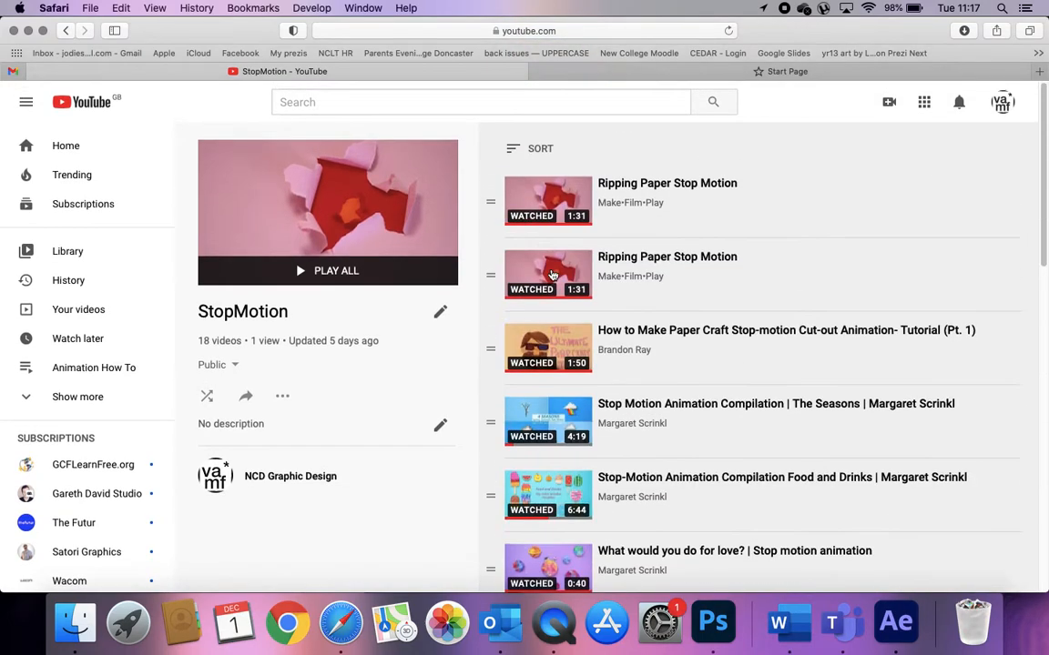
{"action": "scroll", "coordinate": [324, 188], "scroll_direction": "down", "scroll_amount": 10}
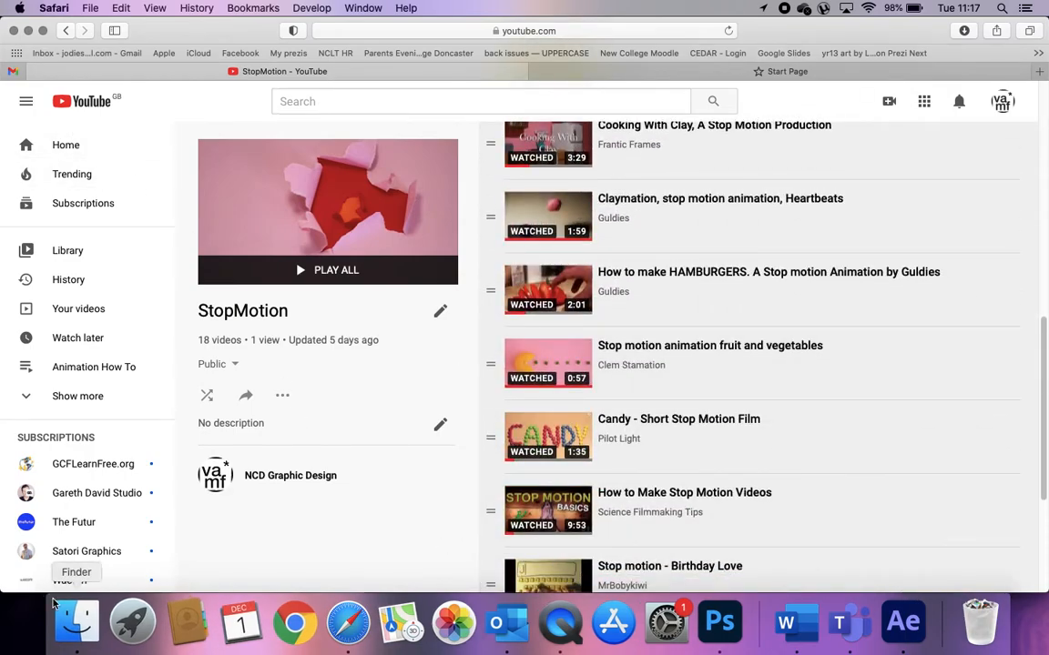
Step: Switch to Finder and look through the Stop Motion folder's list of photos, from DSCN6640.JPG down to DSCN6593.JPG
{"action": "left_click", "coordinate": [77, 622]}
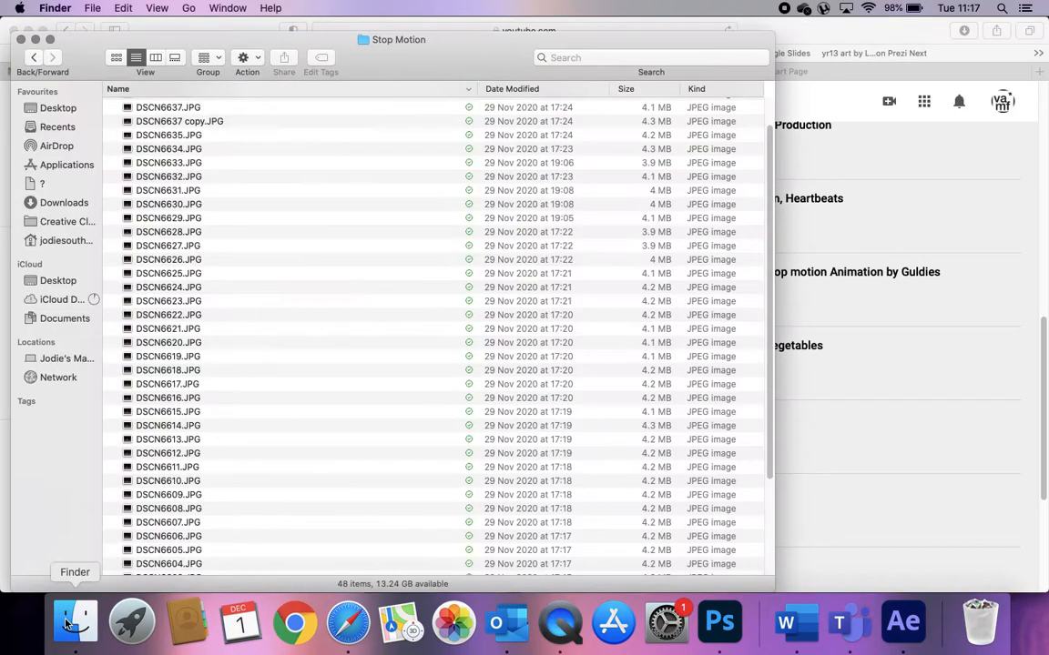
{"action": "scroll", "coordinate": [258, 296], "scroll_direction": "up", "scroll_amount": 2}
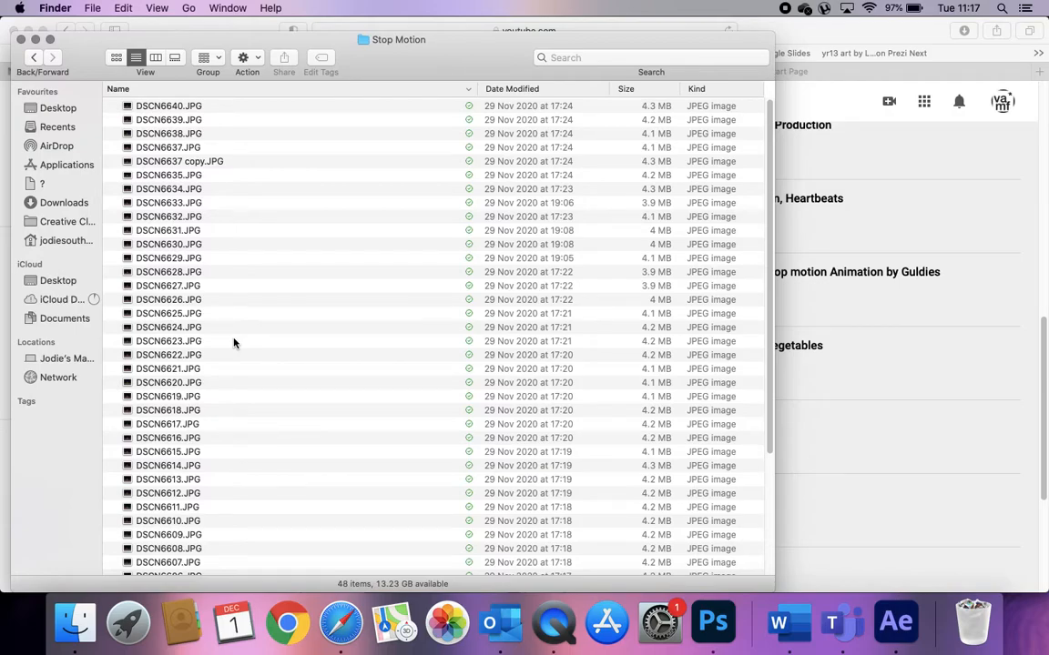
{"action": "scroll", "coordinate": [227, 391], "scroll_direction": "down", "scroll_amount": 5}
{"action": "scroll", "coordinate": [227, 393], "scroll_direction": "up", "scroll_amount": 5}
{"action": "left_click", "coordinate": [160, 106]}
{"action": "key", "text": "Down"}
{"action": "key", "text": "Down"}
{"action": "key", "text": "Down"}
{"action": "key", "text": "Down"}
{"action": "key", "text": "Down"}
{"action": "key", "text": "Down"}
{"action": "key", "text": "Down"}
{"action": "key", "text": "Down"}
{"action": "key", "text": "Down"}
{"action": "key", "text": "Down"}
{"action": "key", "text": "Down"}
{"action": "scroll", "coordinate": [166, 310], "scroll_direction": "down", "scroll_amount": 5}
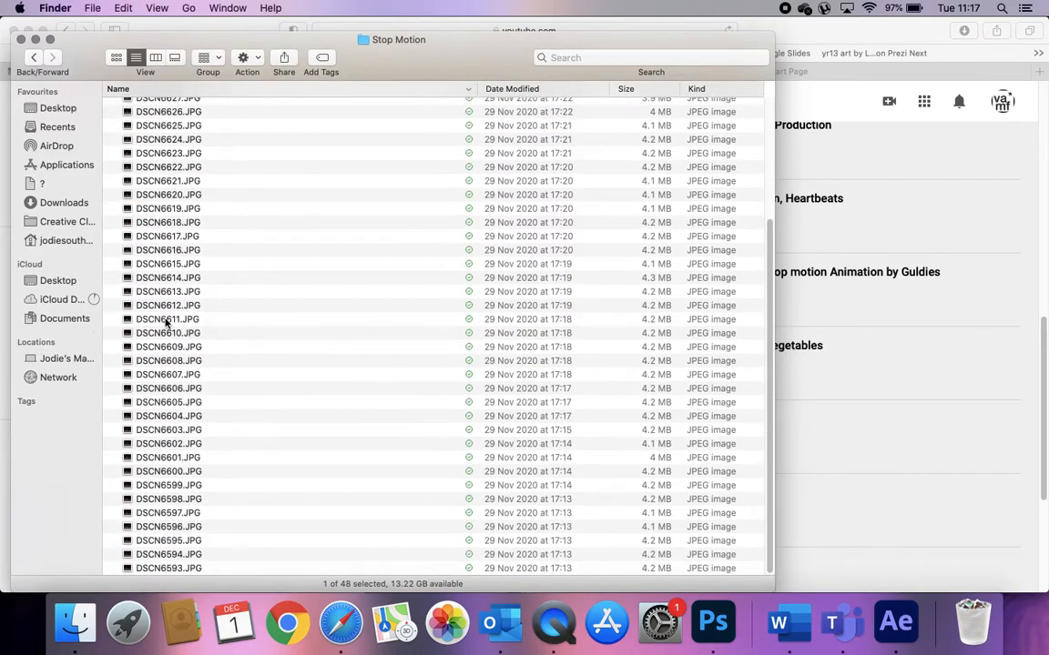
{"action": "left_click", "coordinate": [152, 569]}
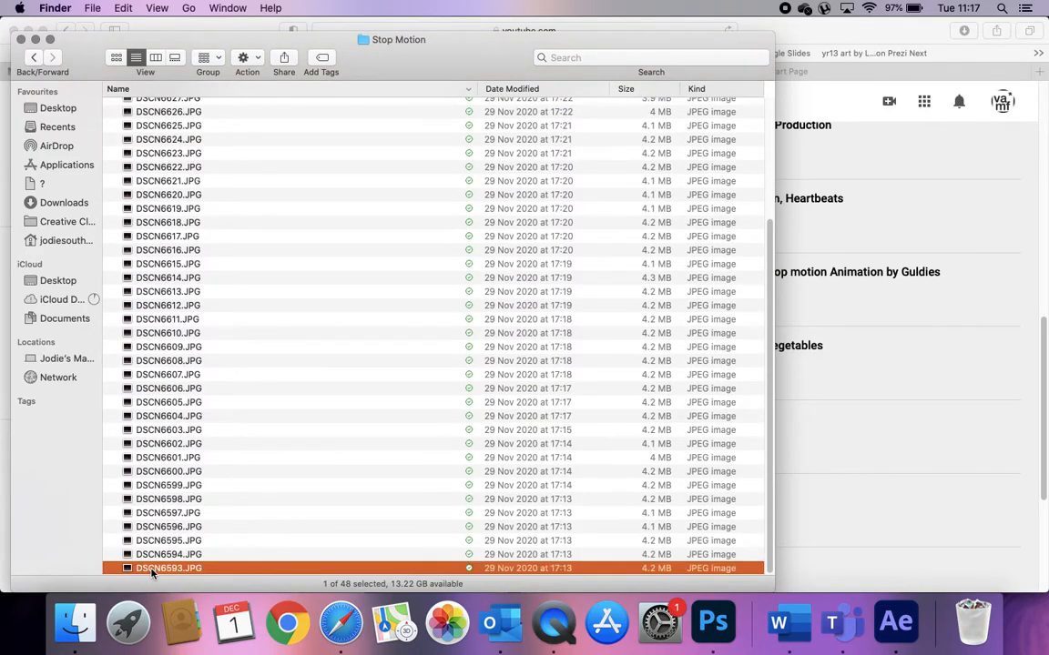
{"action": "scroll", "coordinate": [205, 358], "scroll_direction": "up", "scroll_amount": 5}
{"action": "scroll", "coordinate": [207, 361], "scroll_direction": "down", "scroll_amount": 5}
{"action": "scroll", "coordinate": [208, 362], "scroll_direction": "up", "scroll_amount": 5}
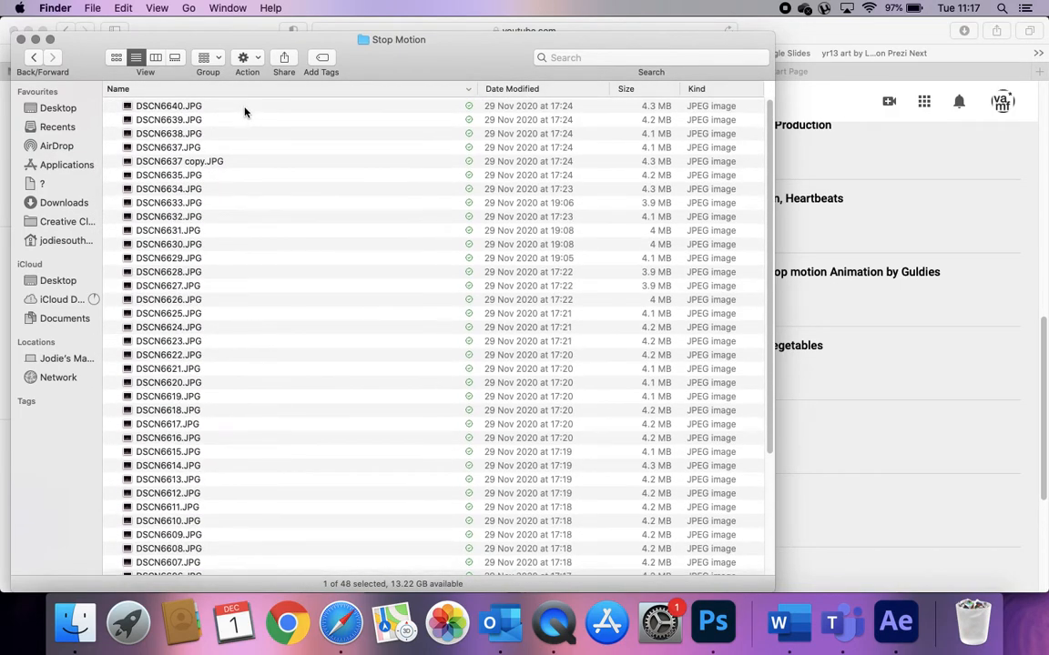
Step: Go through the Stop Motion photos one at a time, from DSCN6640.JPG down to DSCN6598.JPG
{"action": "left_click", "coordinate": [244, 107]}
{"action": "key", "text": "Down"}
{"action": "key", "text": "Down"}
{"action": "key", "text": "Down"}
{"action": "key", "text": "Down"}
{"action": "key", "text": "Down"}
{"action": "key", "text": "Down"}
{"action": "key", "text": "Down"}
{"action": "key", "text": "Down"}
{"action": "key", "text": "Down"}
{"action": "key", "text": "Down"}
{"action": "key", "text": "Down"}
{"action": "key", "text": "Down"}
{"action": "key", "text": "Down"}
{"action": "key", "text": "Down"}
{"action": "key", "text": "Down"}
{"action": "key", "text": "Down"}
{"action": "key", "text": "Down"}
{"action": "key", "text": "Down"}
{"action": "key", "text": "Down"}
{"action": "key", "text": "Down"}
{"action": "key", "text": "Down"}
{"action": "key", "text": "Down"}
{"action": "key", "text": "Down"}
{"action": "key", "text": "Down"}
{"action": "key", "text": "Down"}
{"action": "key", "text": "Down"}
{"action": "key", "text": "Down"}
{"action": "key", "text": "Down"}
{"action": "key", "text": "Down"}
{"action": "key", "text": "Down"}
{"action": "key", "text": "Down"}
{"action": "key", "text": "Down"}
{"action": "key", "text": "Down"}
{"action": "key", "text": "Down"}
{"action": "key", "text": "Down"}
{"action": "key", "text": "Down"}
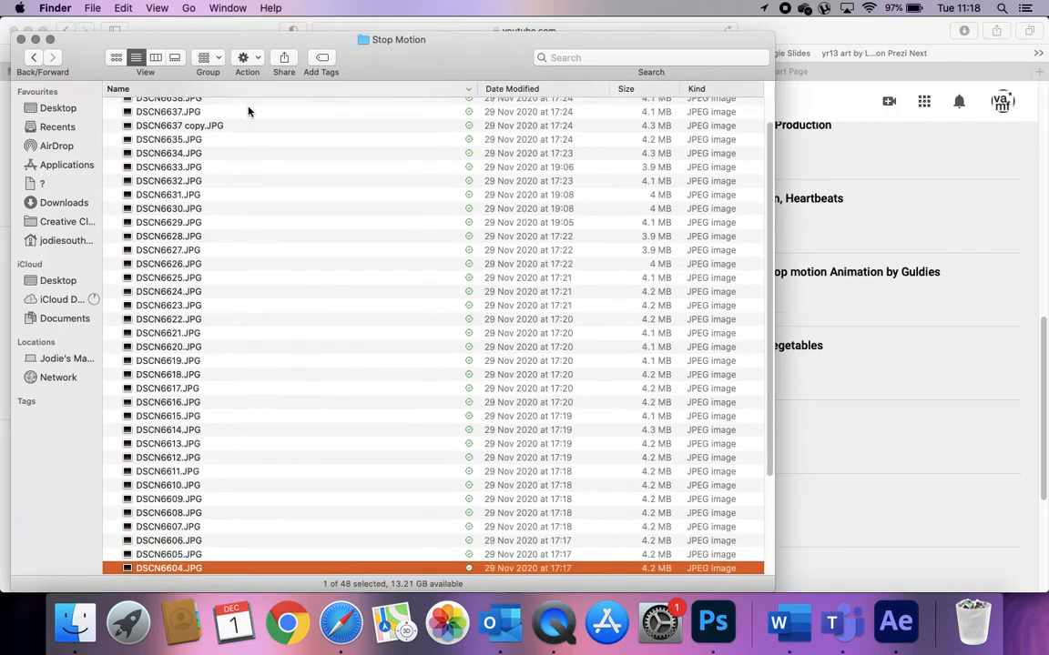
{"action": "key", "text": "Down"}
{"action": "key", "text": "Down"}
{"action": "key", "text": "Down"}
{"action": "key", "text": "Down"}
{"action": "key", "text": "Down"}
{"action": "key", "text": "Down"}
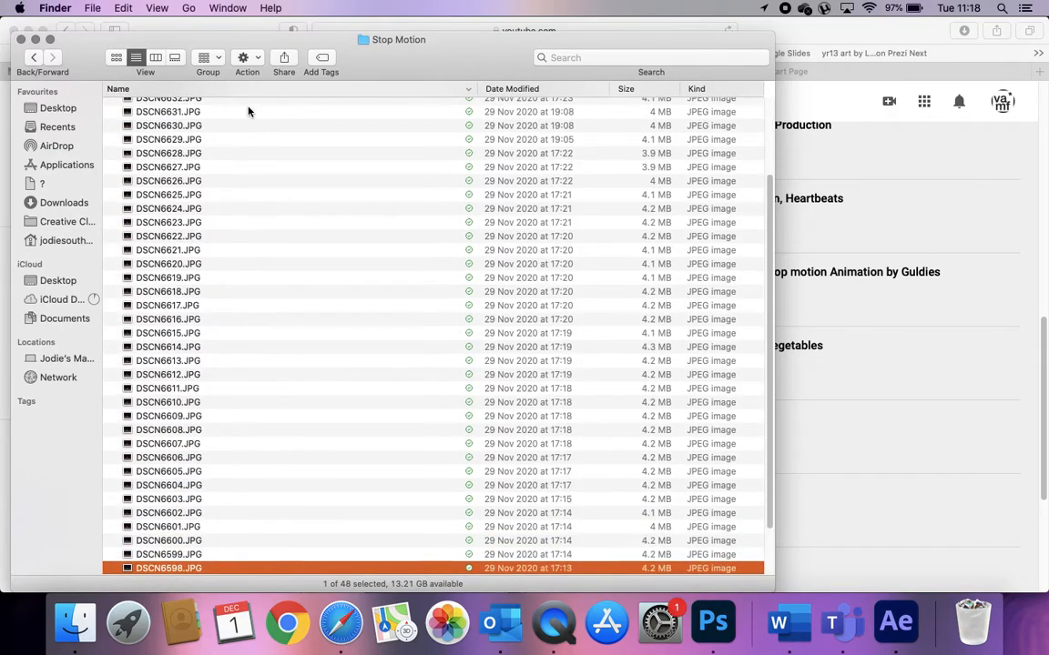
Step: Review the photos one at a time back up the list, from DSCN6598.JPG to DSCN6633.JPG
{"action": "key", "text": "Up"}
{"action": "key", "text": "Up"}
{"action": "key", "text": "Up"}
{"action": "key", "text": "Up"}
{"action": "key", "text": "Up"}
{"action": "key", "text": "Up"}
{"action": "key", "text": "Down"}
{"action": "key", "text": "Down"}
{"action": "key", "text": "Down"}
{"action": "key", "text": "Down"}
{"action": "key", "text": "Down"}
{"action": "key", "text": "Up"}
{"action": "key", "text": "Up"}
{"action": "key", "text": "Up"}
{"action": "key", "text": "Up"}
{"action": "key", "text": "Up"}
{"action": "key", "text": "Up"}
{"action": "key", "text": "Up"}
{"action": "key", "text": "Up"}
{"action": "key", "text": "Up"}
{"action": "key", "text": "Up"}
{"action": "key", "text": "Up"}
{"action": "key", "text": "Up"}
{"action": "key", "text": "Up"}
{"action": "key", "text": "Up"}
{"action": "key", "text": "Up"}
{"action": "key", "text": "Up"}
{"action": "key", "text": "Up"}
{"action": "key", "text": "Up"}
{"action": "key", "text": "Up"}
{"action": "key", "text": "Up"}
{"action": "key", "text": "Up"}
{"action": "key", "text": "Up"}
{"action": "key", "text": "Up"}
{"action": "key", "text": "Up"}
{"action": "key", "text": "Up"}
{"action": "key", "text": "Up"}
{"action": "key", "text": "Up"}
{"action": "key", "text": "Up"}
{"action": "key", "text": "Up"}
{"action": "key", "text": "Up"}
{"action": "key", "text": "Up"}
{"action": "key", "text": "Up"}
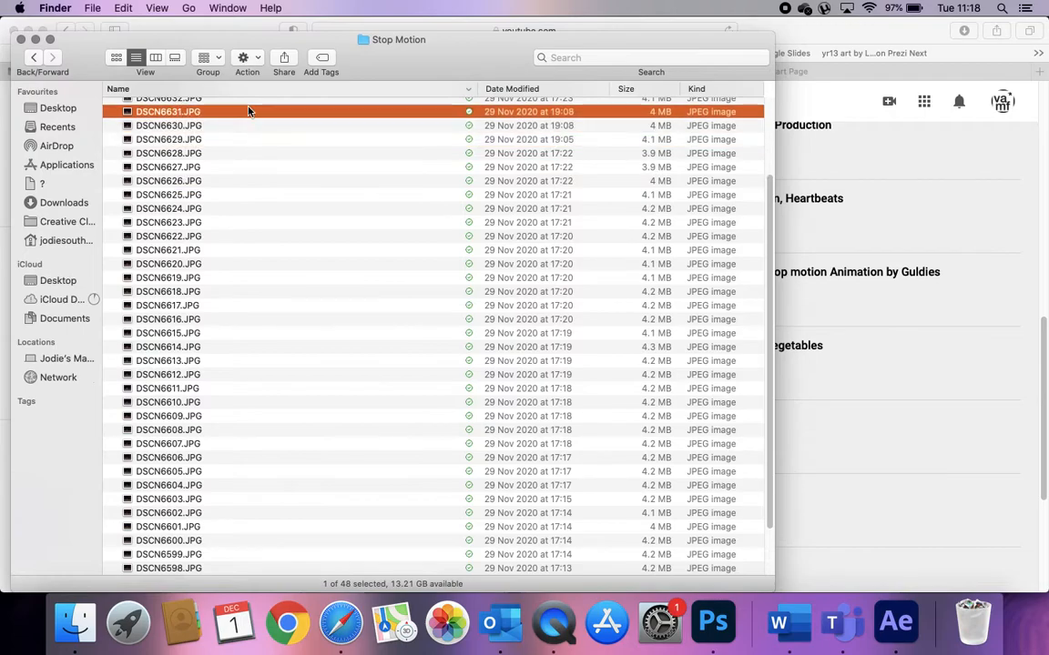
{"action": "key", "text": "Up"}
{"action": "key", "text": "Up"}
Step: Step through the photos down the list again, from DSCN6633.JPG to DSCN6616.JPG
{"action": "key", "text": "Down"}
{"action": "key", "text": "Up"}
{"action": "key", "text": "Down"}
{"action": "key", "text": "Down"}
{"action": "key", "text": "Down"}
{"action": "key", "text": "Down"}
{"action": "key", "text": "Down"}
{"action": "key", "text": "Down"}
{"action": "key", "text": "Down"}
{"action": "key", "text": "Down"}
{"action": "key", "text": "Down"}
{"action": "key", "text": "Down"}
{"action": "key", "text": "Down"}
{"action": "key", "text": "Down"}
{"action": "key", "text": "Down"}
{"action": "key", "text": "Down"}
{"action": "key", "text": "Down"}
{"action": "key", "text": "Down"}
{"action": "key", "text": "Down"}
{"action": "key", "text": "Up"}
{"action": "key", "text": "Down"}
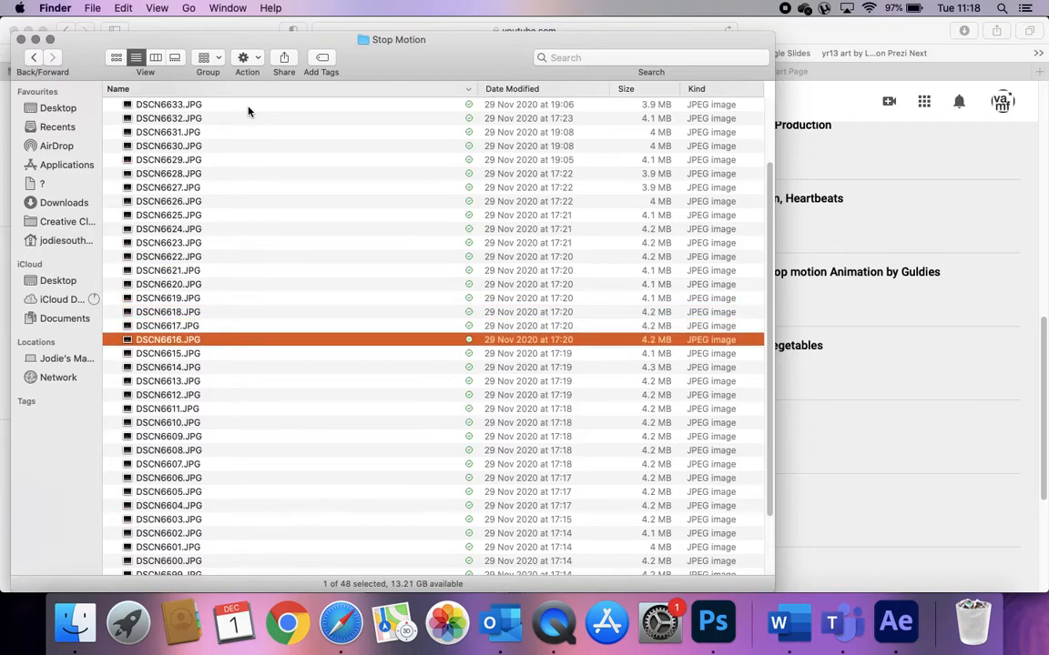
Step: Go back up the Stop Motion photo list one at a time, from DSCN6616.JPG to DSCN6640.JPG
{"action": "key", "text": "Up"}
{"action": "key", "text": "Up"}
{"action": "key", "text": "Up"}
{"action": "key", "text": "Up"}
{"action": "key", "text": "Up"}
{"action": "key", "text": "Up"}
{"action": "key", "text": "Up"}
{"action": "key", "text": "Up"}
{"action": "key", "text": "Up"}
{"action": "key", "text": "Up"}
{"action": "key", "text": "Up"}
{"action": "key", "text": "Up"}
{"action": "key", "text": "Up"}
{"action": "key", "text": "Up"}
{"action": "key", "text": "Up"}
{"action": "key", "text": "Up"}
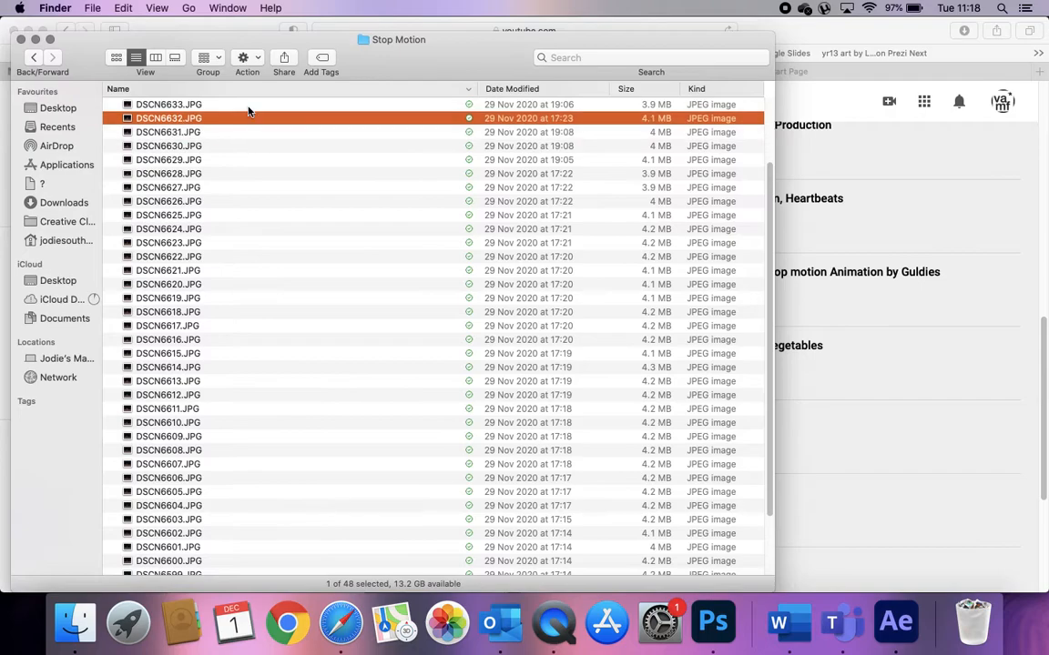
{"action": "key", "text": "Up"}
{"action": "key", "text": "Up"}
{"action": "key", "text": "Up"}
{"action": "key", "text": "Up"}
{"action": "key", "text": "Up"}
{"action": "key", "text": "Up"}
{"action": "key", "text": "Up"}
{"action": "key", "text": "Up"}
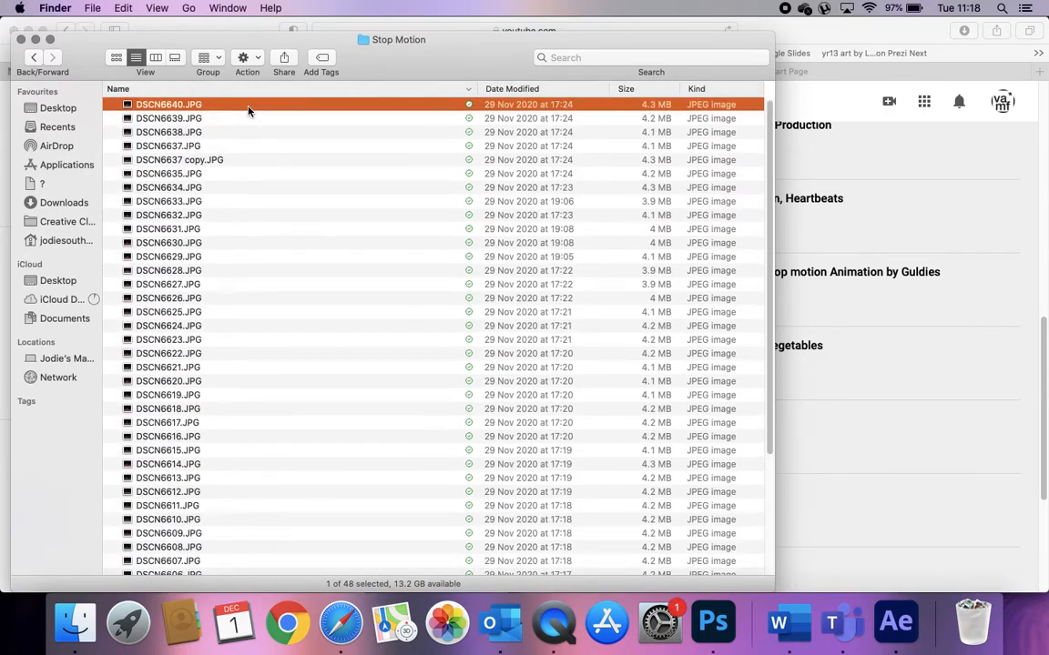
Step: Step through the photos down the list one by one, from DSCN6640.JPG to DSCN6615.JPG
{"action": "key", "text": "Down"}
{"action": "key", "text": "Down"}
{"action": "key", "text": "Down"}
{"action": "key", "text": "Down"}
{"action": "key", "text": "Down"}
{"action": "key", "text": "Down"}
{"action": "key", "text": "Down"}
{"action": "key", "text": "Down"}
{"action": "key", "text": "Down"}
{"action": "key", "text": "Down"}
{"action": "key", "text": "Down"}
{"action": "key", "text": "Down"}
{"action": "key", "text": "Down"}
{"action": "key", "text": "Down"}
{"action": "key", "text": "Down"}
{"action": "key", "text": "Down"}
{"action": "key", "text": "Down"}
{"action": "key", "text": "Down"}
{"action": "key", "text": "Down"}
{"action": "key", "text": "Down"}
{"action": "key", "text": "Down"}
{"action": "key", "text": "Down"}
{"action": "key", "text": "Down"}
{"action": "key", "text": "Down"}
{"action": "key", "text": "Down"}
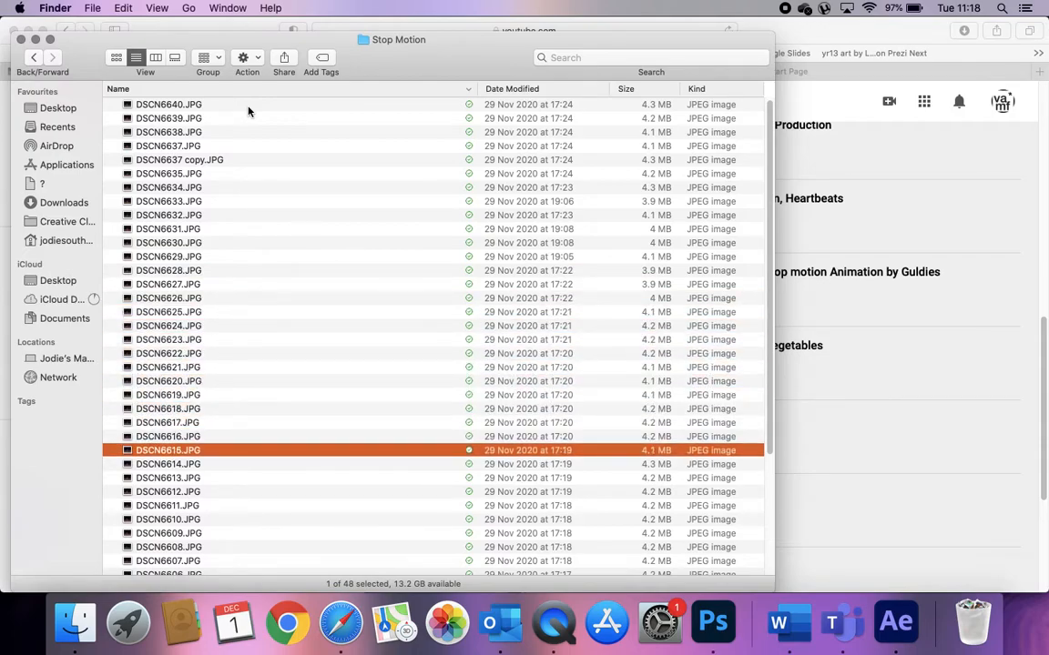
Step: Continue through the photos down to DSCN6593.JPG, and go back up to DSCN6600.JPG
{"action": "key", "text": "Down"}
{"action": "key", "text": "Down"}
{"action": "key", "text": "Down"}
{"action": "key", "text": "Down"}
{"action": "key", "text": "Down"}
{"action": "key", "text": "Down"}
{"action": "key", "text": "Down"}
{"action": "key", "text": "Down"}
{"action": "key", "text": "Down"}
{"action": "key", "text": "Down"}
{"action": "key", "text": "Down"}
{"action": "key", "text": "Down"}
{"action": "key", "text": "Down"}
{"action": "key", "text": "Down"}
{"action": "key", "text": "Down"}
{"action": "key", "text": "Down"}
{"action": "key", "text": "Down"}
{"action": "key", "text": "Down"}
{"action": "key", "text": "Down"}
{"action": "key", "text": "Down"}
{"action": "key", "text": "Down"}
{"action": "key", "text": "Down"}
{"action": "key", "text": "Up"}
{"action": "key", "text": "Up"}
{"action": "key", "text": "Up"}
{"action": "key", "text": "Up"}
{"action": "key", "text": "Up"}
{"action": "key", "text": "Up"}
{"action": "key", "text": "Up"}
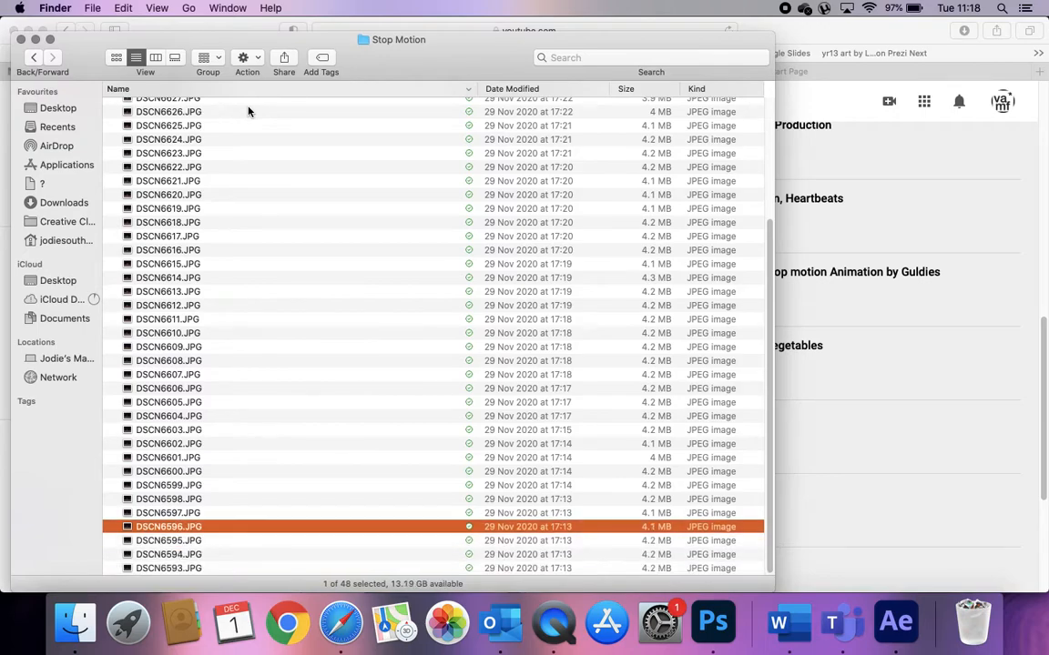
Step: Show the Stop Motion folder as icons and look over all the photo thumbnails
{"action": "left_click", "coordinate": [116, 57]}
{"action": "scroll", "coordinate": [223, 202], "scroll_direction": "up", "scroll_amount": 2}
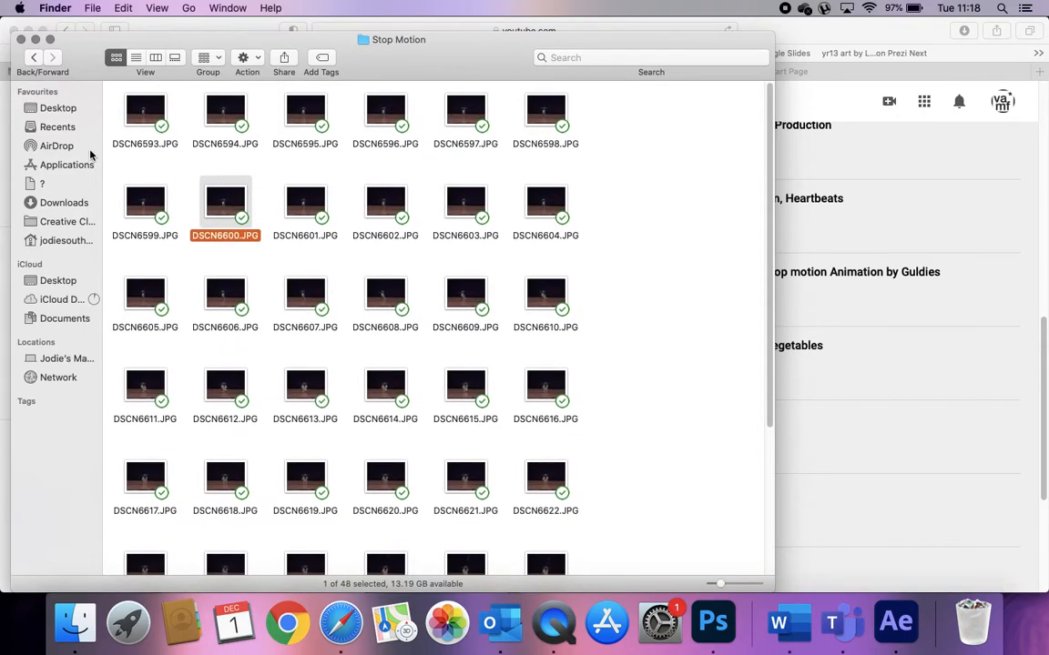
{"action": "scroll", "coordinate": [509, 220], "scroll_direction": "down", "scroll_amount": 5}
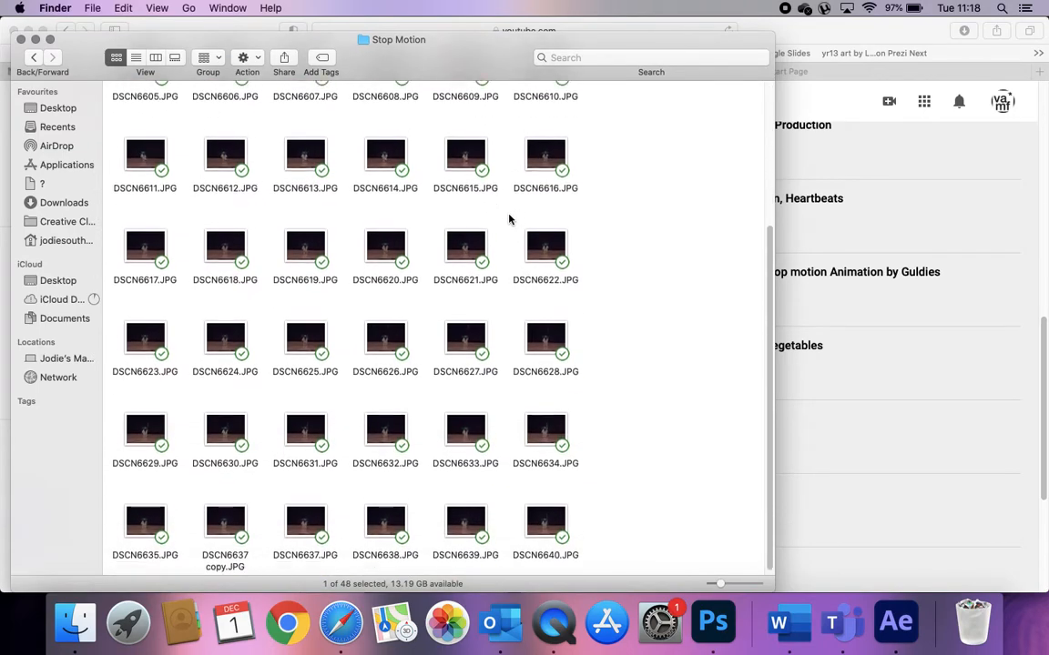
{"action": "scroll", "coordinate": [508, 221], "scroll_direction": "up", "scroll_amount": 5}
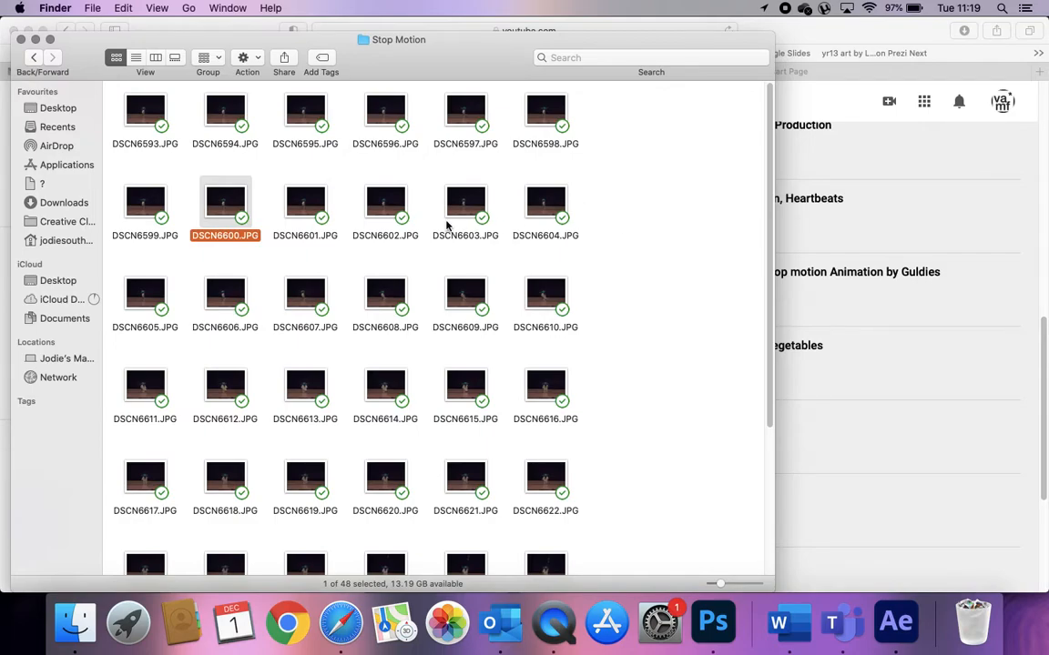
{"action": "scroll", "coordinate": [447, 227], "scroll_direction": "down", "scroll_amount": 5}
{"action": "scroll", "coordinate": [437, 255], "scroll_direction": "up", "scroll_amount": 5}
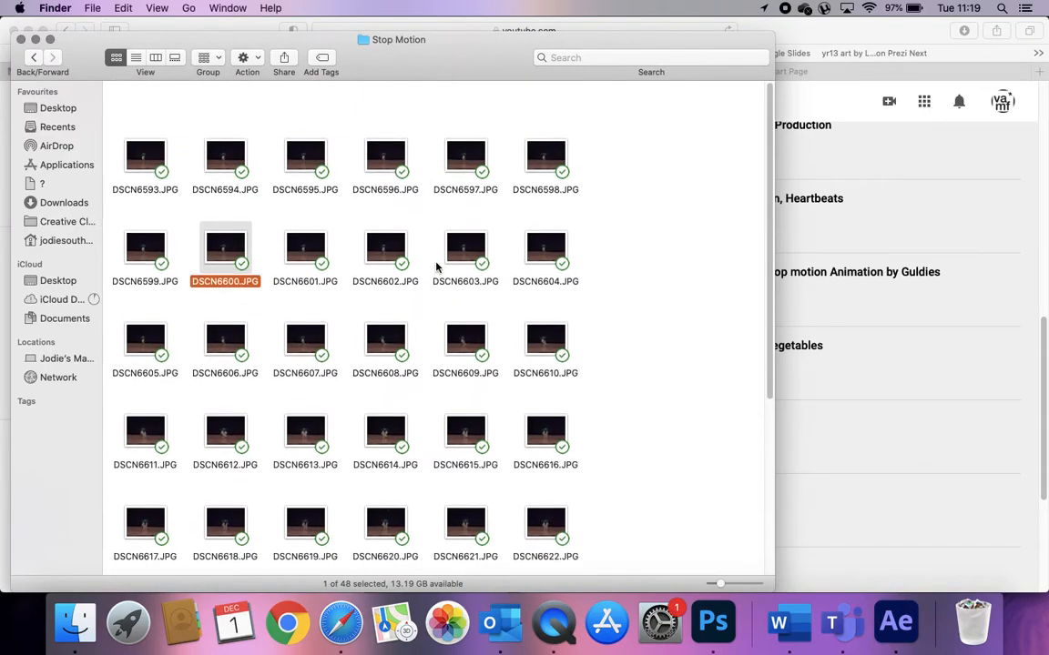
{"action": "left_click", "coordinate": [112, 89]}
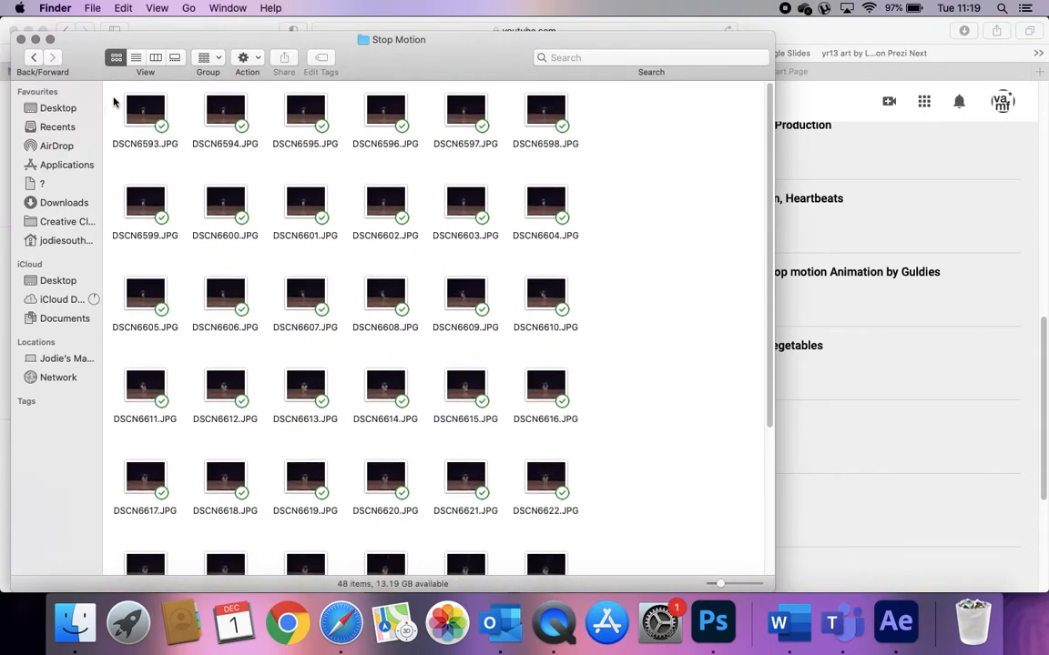
{"action": "left_click_drag", "start_coordinate": [112, 90], "coordinate": [591, 264]}
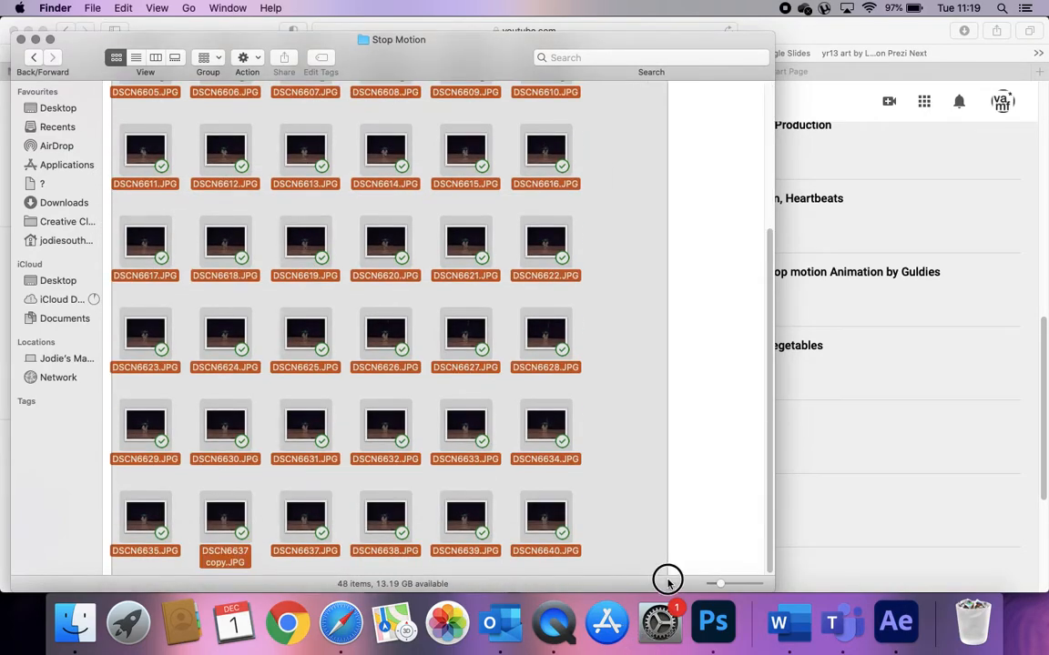
{"action": "left_click", "coordinate": [667, 577]}
{"action": "scroll", "coordinate": [656, 400], "scroll_direction": "up", "scroll_amount": 5}
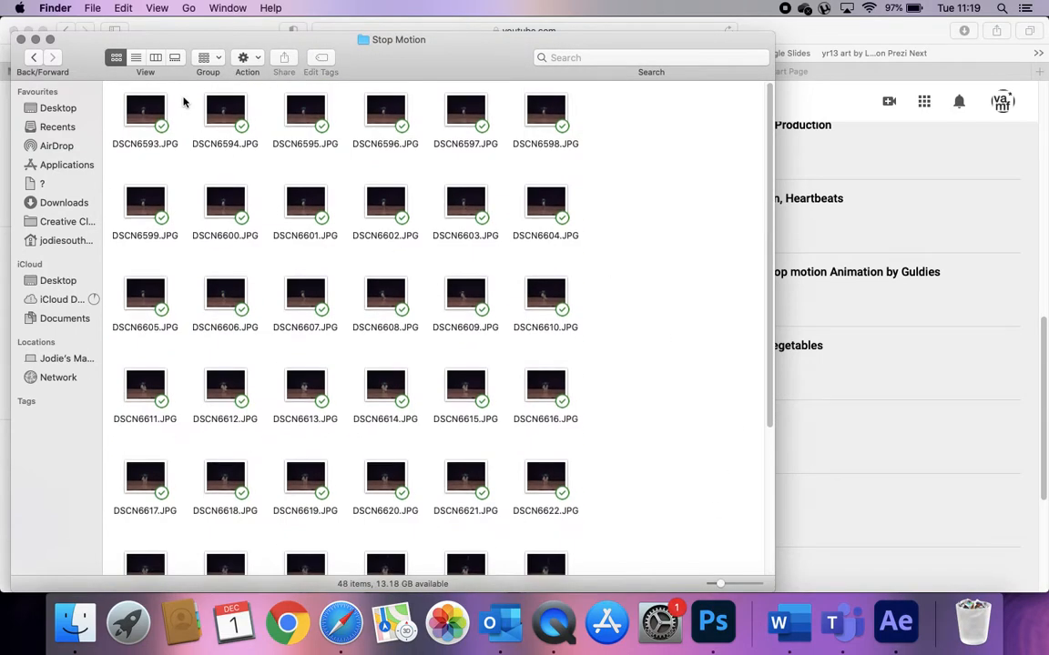
Step: Show the folder as a gallery and step through the large previews from the first photo to DSCN6632.JPG
{"action": "left_click", "coordinate": [175, 58]}
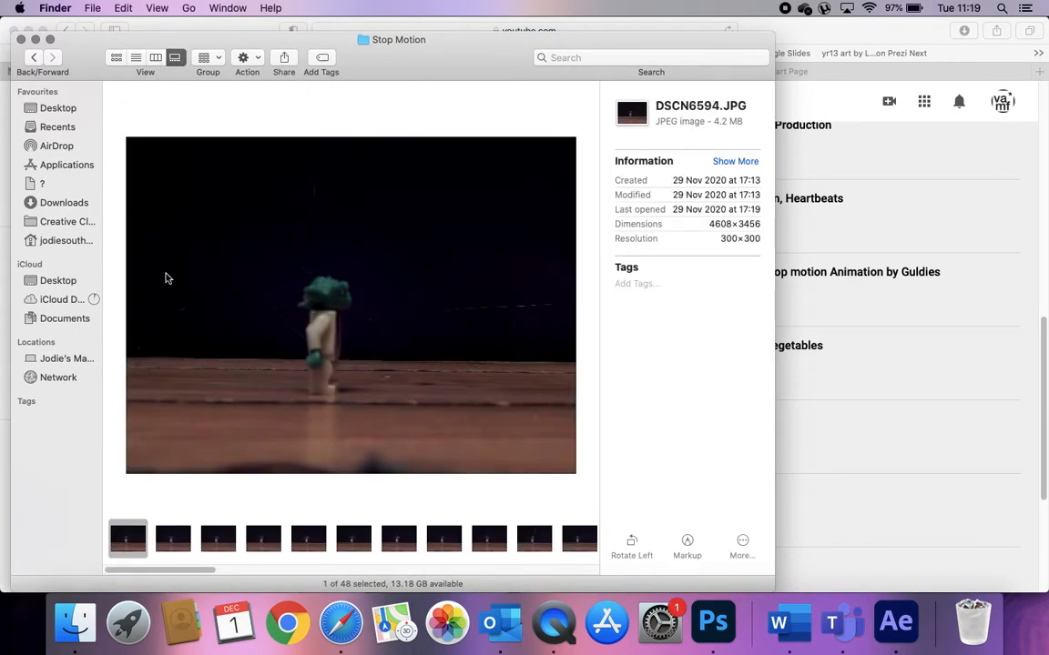
{"action": "key", "text": "Right"}
{"action": "left_click", "coordinate": [130, 546]}
{"action": "key", "text": "Right"}
{"action": "key", "text": "Right"}
{"action": "key", "text": "Right"}
{"action": "key", "text": "Right"}
{"action": "key", "text": "Right"}
{"action": "key", "text": "Right"}
{"action": "key", "text": "Right"}
{"action": "key", "text": "Right"}
{"action": "key", "text": "Right"}
{"action": "key", "text": "Right"}
{"action": "key", "text": "Right"}
{"action": "key", "text": "Right"}
{"action": "key", "text": "Right"}
{"action": "key", "text": "Right"}
{"action": "key", "text": "Right"}
{"action": "key", "text": "Right"}
{"action": "key", "text": "Right"}
{"action": "key", "text": "Right"}
{"action": "key", "text": "Right"}
{"action": "key", "text": "Right"}
{"action": "key", "text": "Right"}
{"action": "key", "text": "Right"}
{"action": "key", "text": "Right"}
{"action": "key", "text": "Right"}
{"action": "key", "text": "Right"}
{"action": "key", "text": "Right"}
{"action": "key", "text": "Right"}
{"action": "key", "text": "Right"}
{"action": "key", "text": "Right"}
{"action": "key", "text": "Right"}
{"action": "key", "text": "Right"}
{"action": "key", "text": "Right"}
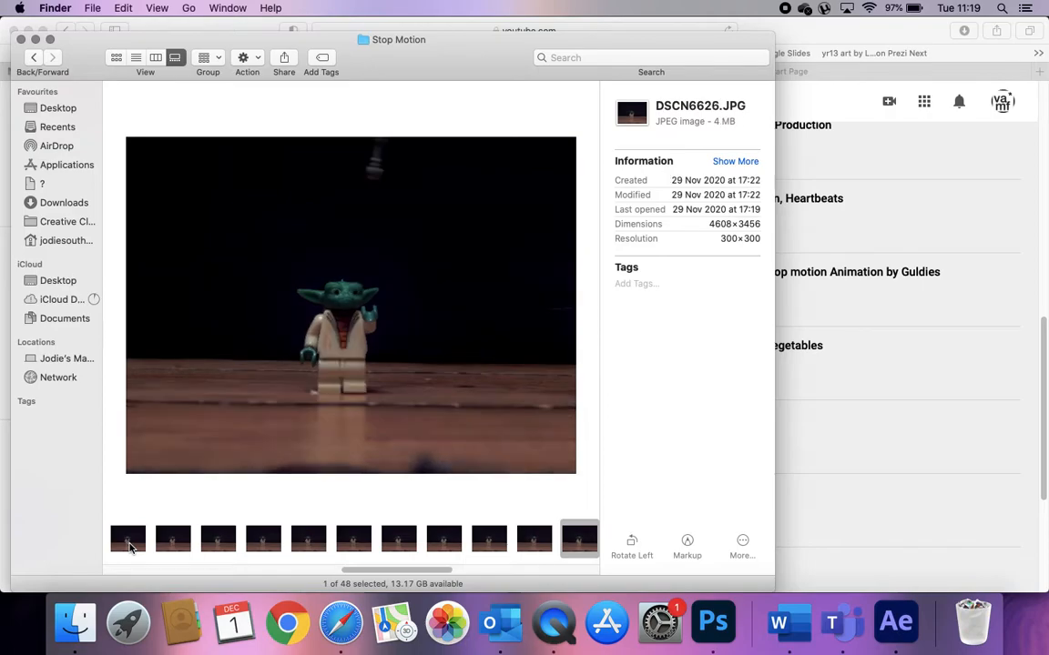
{"action": "key", "text": "Right"}
{"action": "key", "text": "Right"}
{"action": "key", "text": "Right"}
{"action": "key", "text": "Right"}
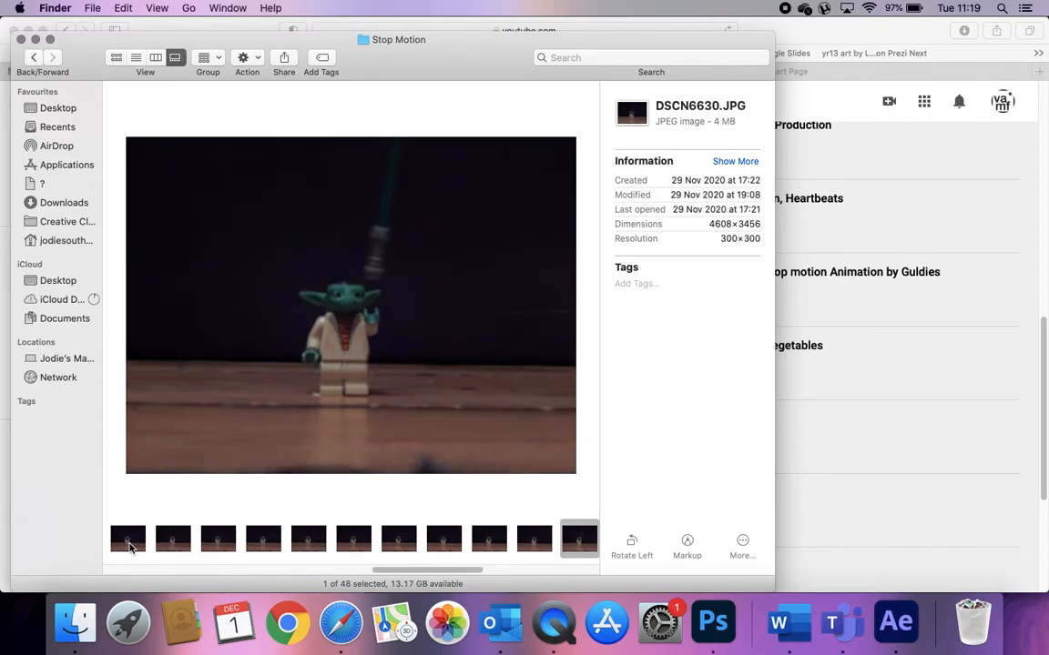
{"action": "key", "text": "Right"}
{"action": "key", "text": "Right"}
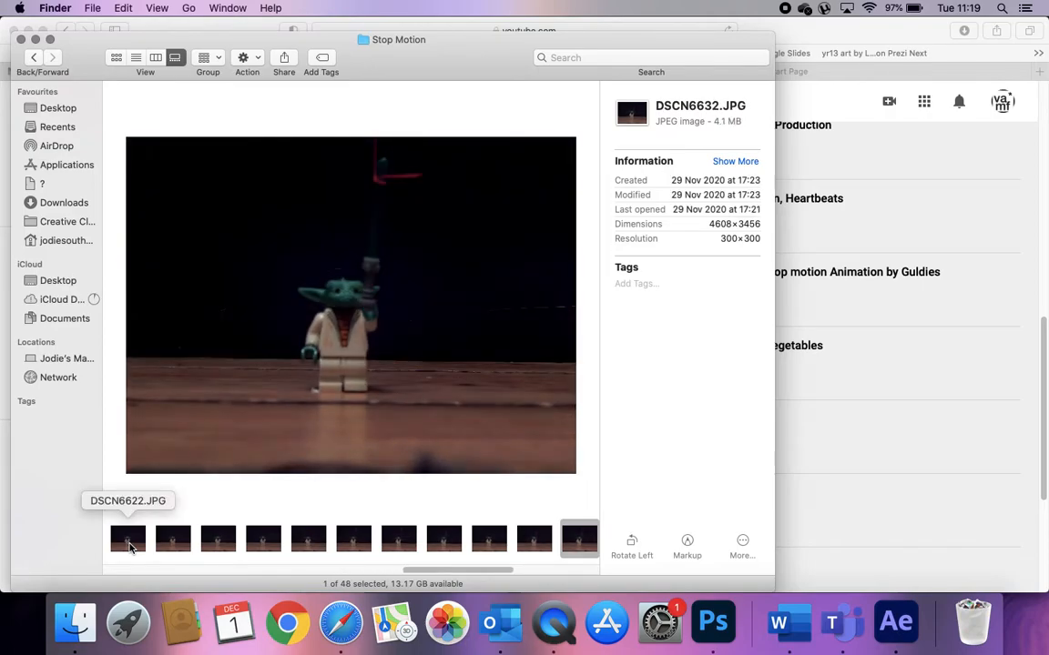
Step: Compare the previews back and forth between DSCN6629.JPG and DSCN6635.JPG, ending on DSCN6632.JPG
{"action": "key", "text": "Left"}
{"action": "key", "text": "Left"}
{"action": "key", "text": "Left"}
{"action": "key", "text": "Right"}
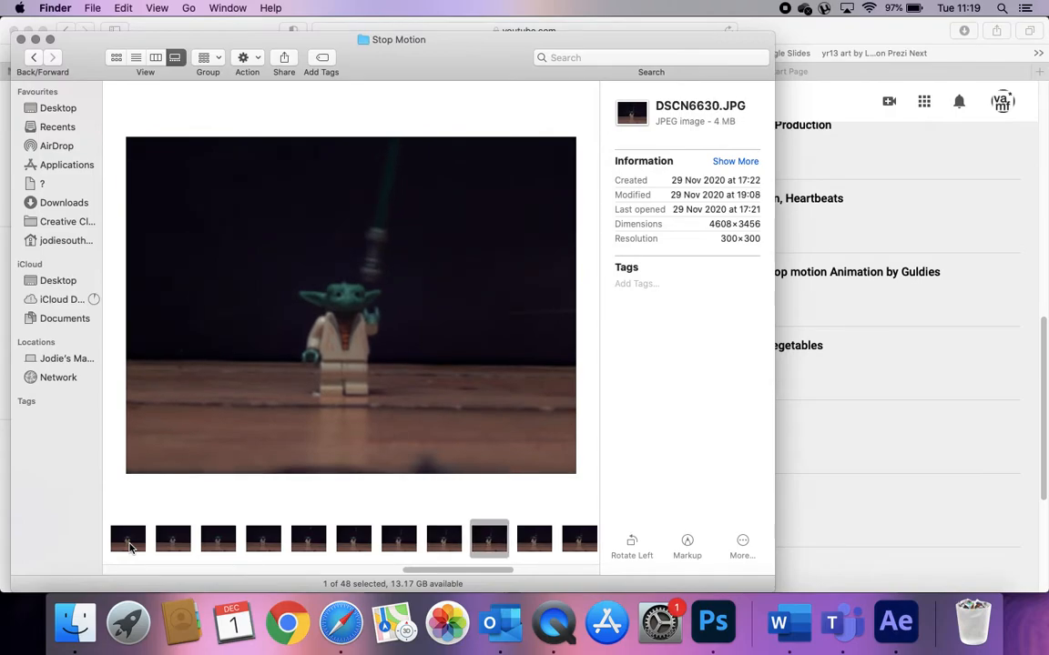
{"action": "key", "text": "Right"}
{"action": "key", "text": "Right"}
{"action": "key", "text": "Right"}
{"action": "key", "text": "Right"}
{"action": "key", "text": "Right"}
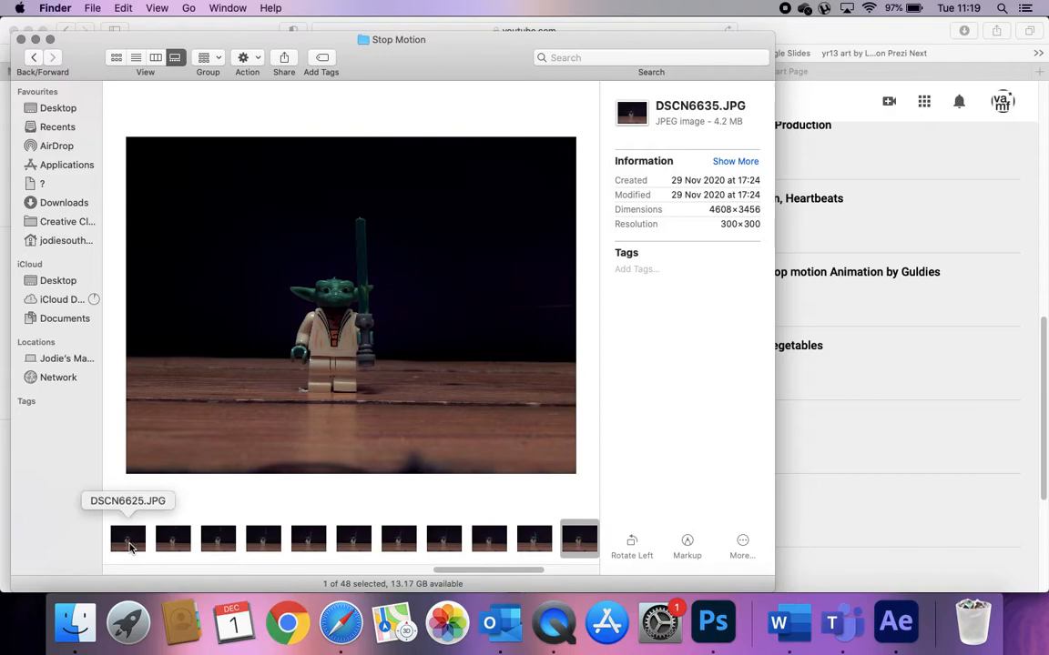
{"action": "key", "text": "Left"}
{"action": "key", "text": "Left"}
{"action": "key", "text": "Left"}
{"action": "key", "text": "Left"}
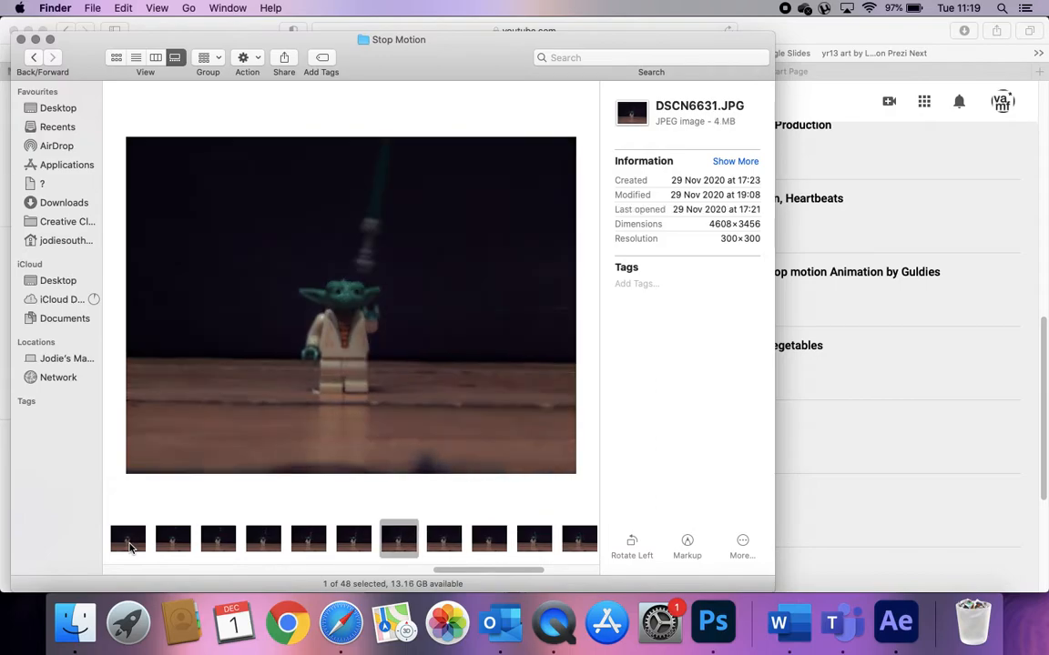
{"action": "key", "text": "Right"}
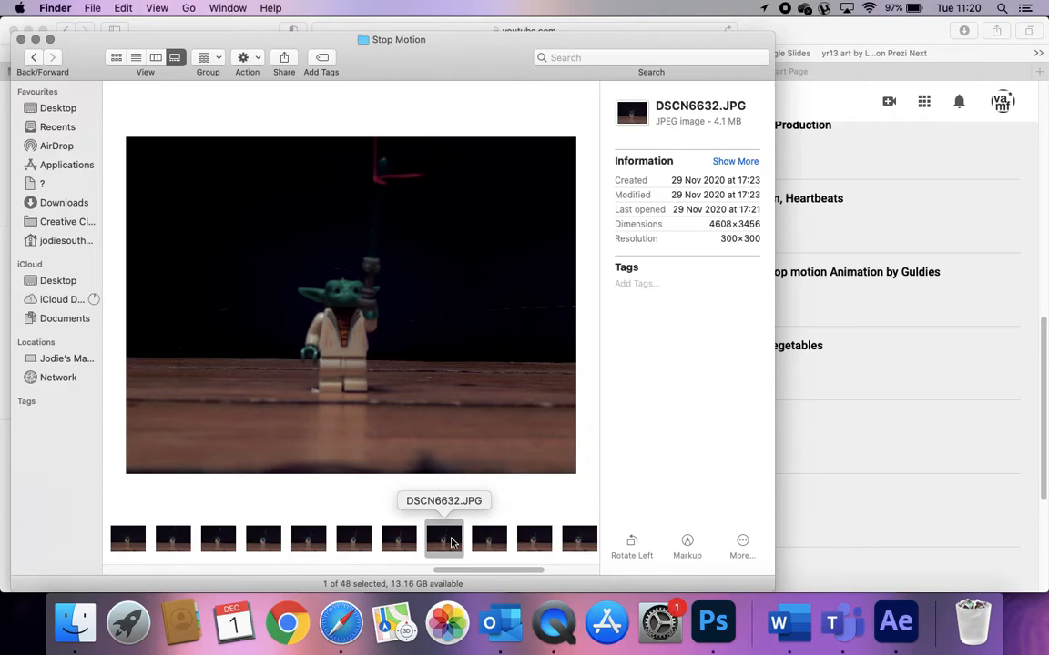
Step: Check the individual previews of the neighbouring photos from DSCN6628.JPG to DSCN6633.JPG
{"action": "scroll", "coordinate": [405, 543], "scroll_direction": "left", "scroll_amount": 2}
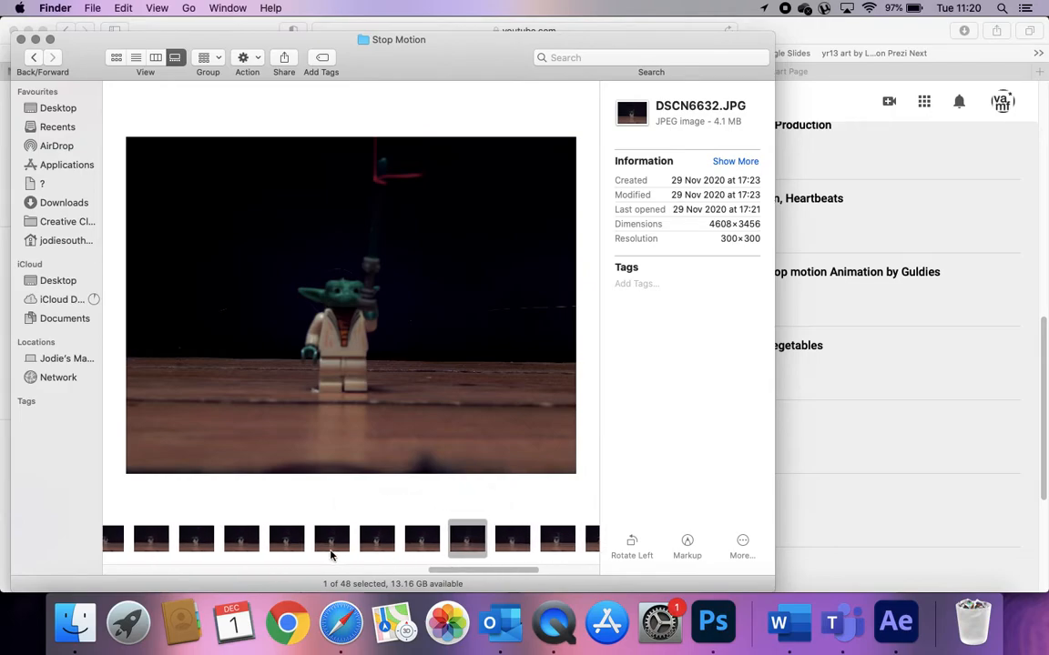
{"action": "left_click", "coordinate": [325, 546]}
{"action": "left_click", "coordinate": [294, 552]}
{"action": "left_click", "coordinate": [384, 542]}
{"action": "left_click", "coordinate": [422, 540]}
{"action": "left_click", "coordinate": [463, 534]}
{"action": "left_click", "coordinate": [510, 543]}
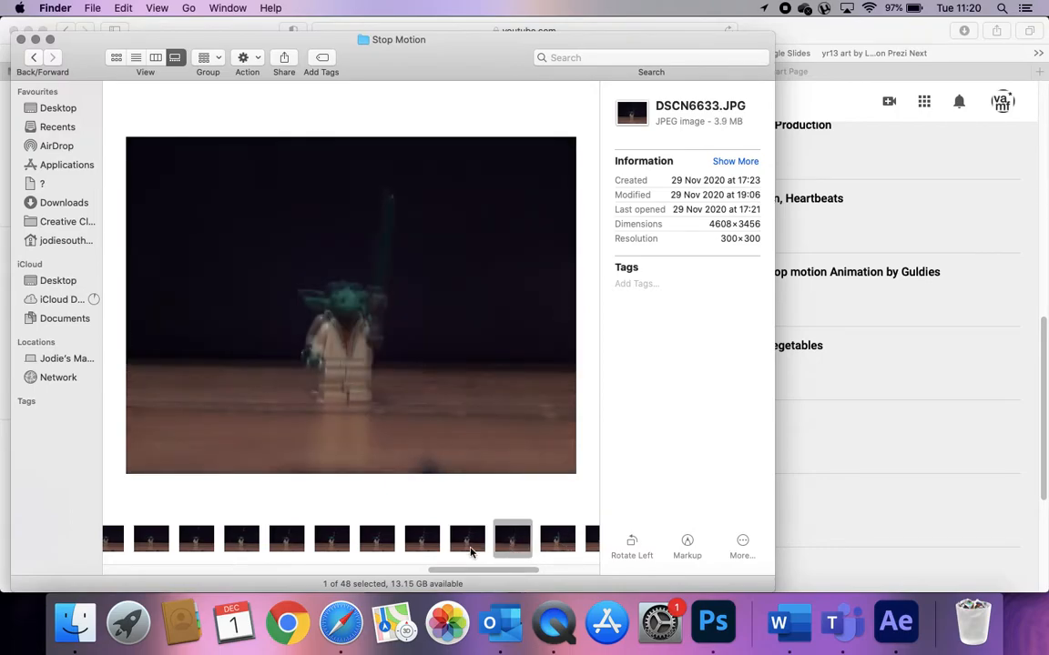
Step: Open the photo DSCN6632.JPG, with the red string above the figure, in Adobe Photoshop 2021
{"action": "left_click", "coordinate": [470, 553]}
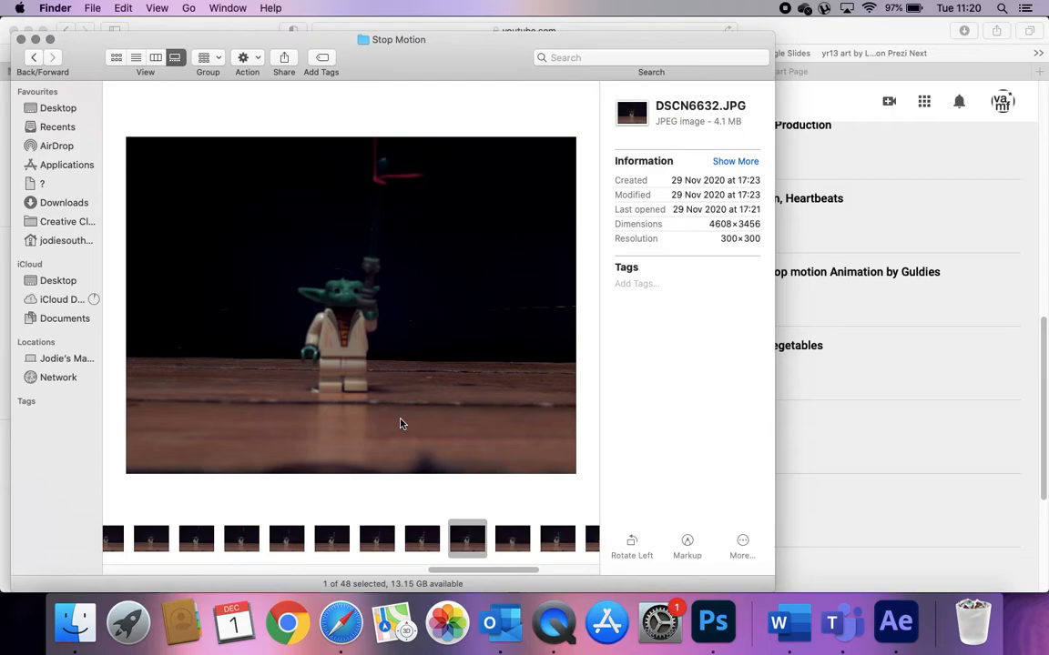
{"action": "right_click", "coordinate": [464, 539]}
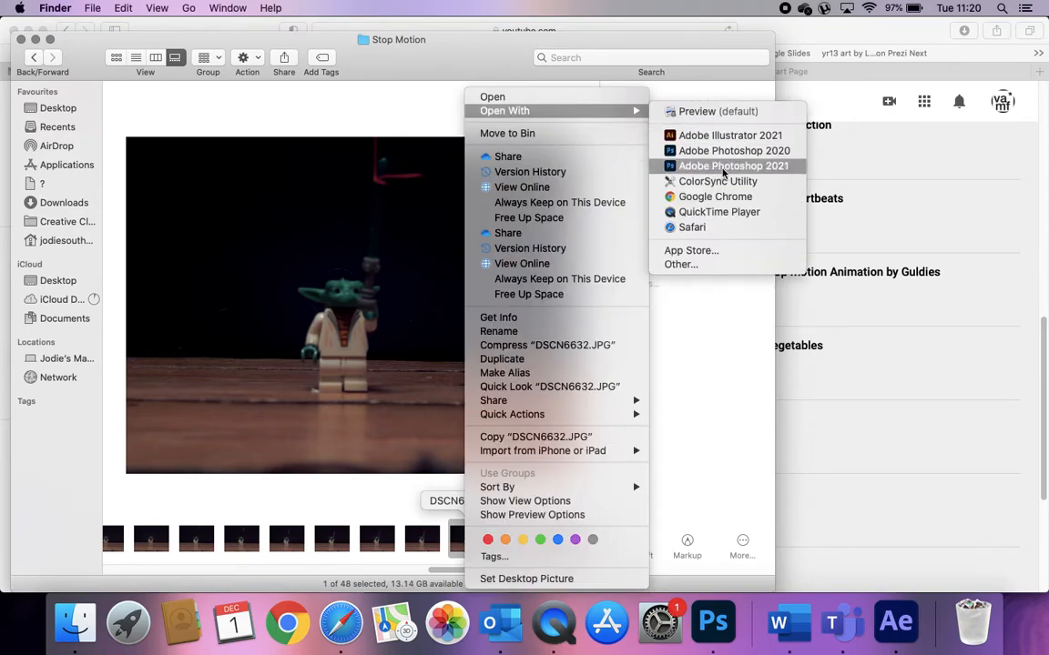
{"action": "left_click", "coordinate": [729, 635]}
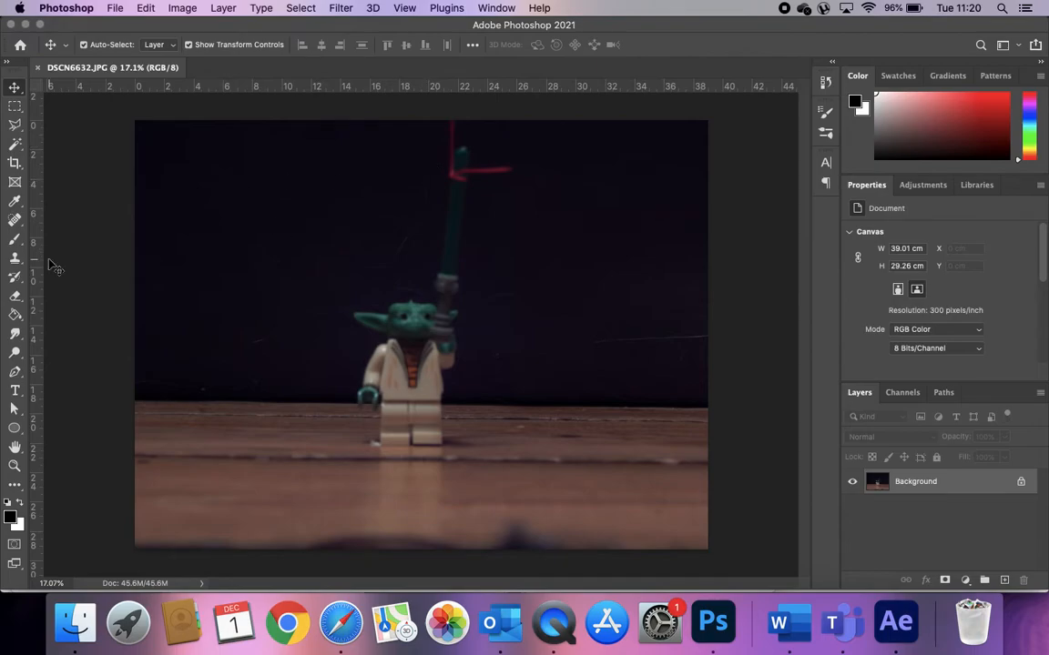
Step: Sample the dark background with the Eyedropper, enlarge the brush, and paint a dab beside the red string above the lightsaber
{"action": "left_click", "coordinate": [19, 240]}
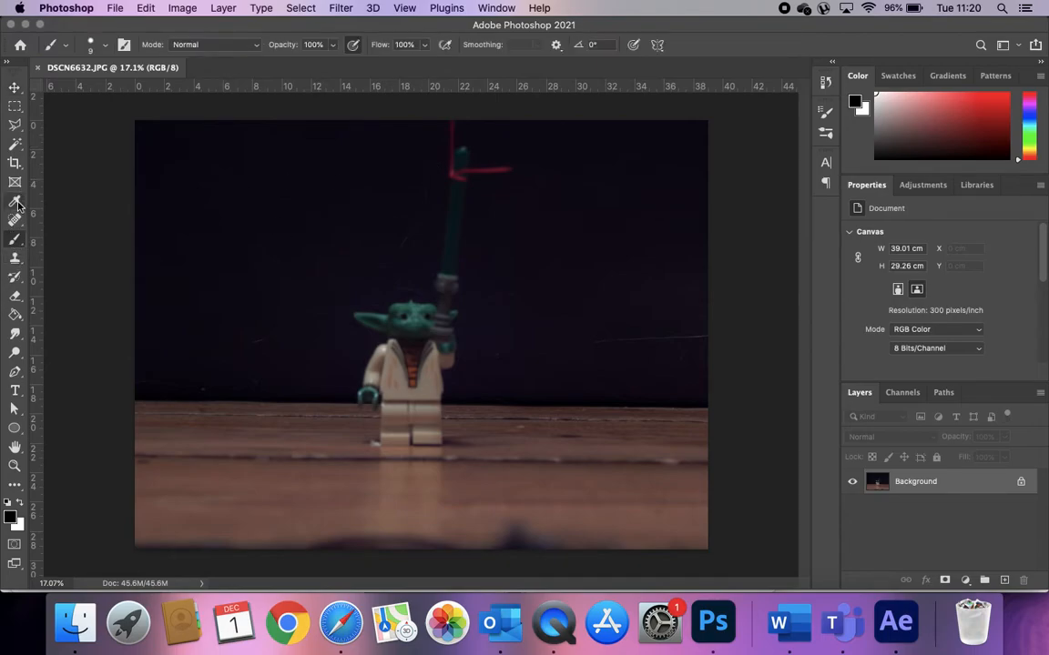
{"action": "left_click", "coordinate": [16, 200]}
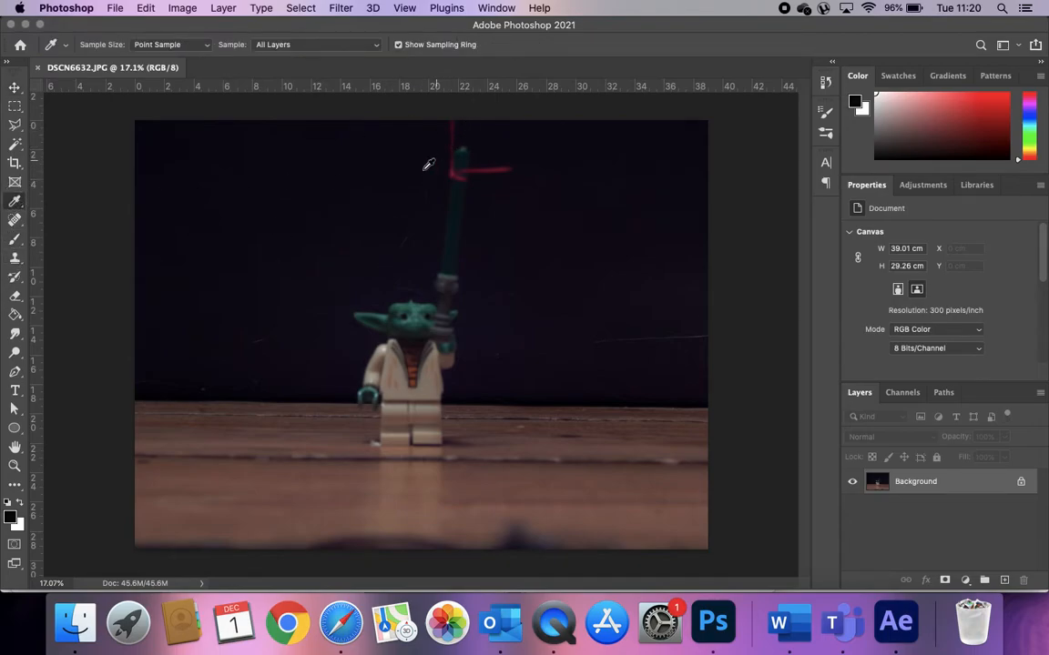
{"action": "left_click", "coordinate": [14, 240]}
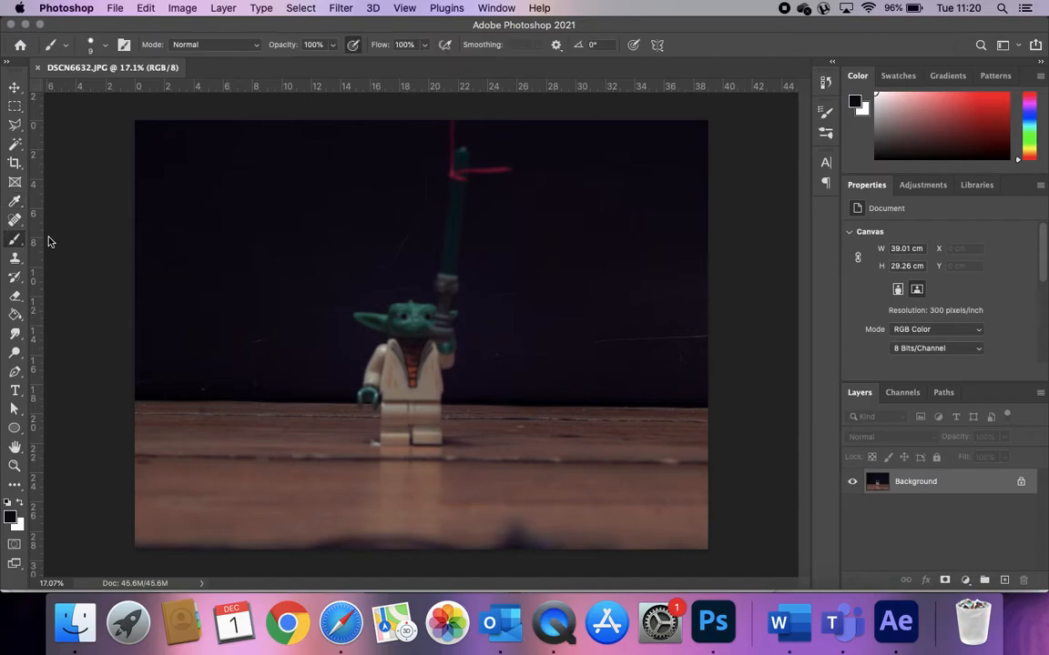
{"action": "left_click", "coordinate": [104, 45]}
{"action": "left_click_drag", "start_coordinate": [100, 89], "coordinate": [112, 92]}
{"action": "left_click", "coordinate": [447, 131]}
Step: Switch to the Clone Stamp tool, set its brush size to 71, and dismiss the missing source point alert
{"action": "left_click", "coordinate": [15, 263]}
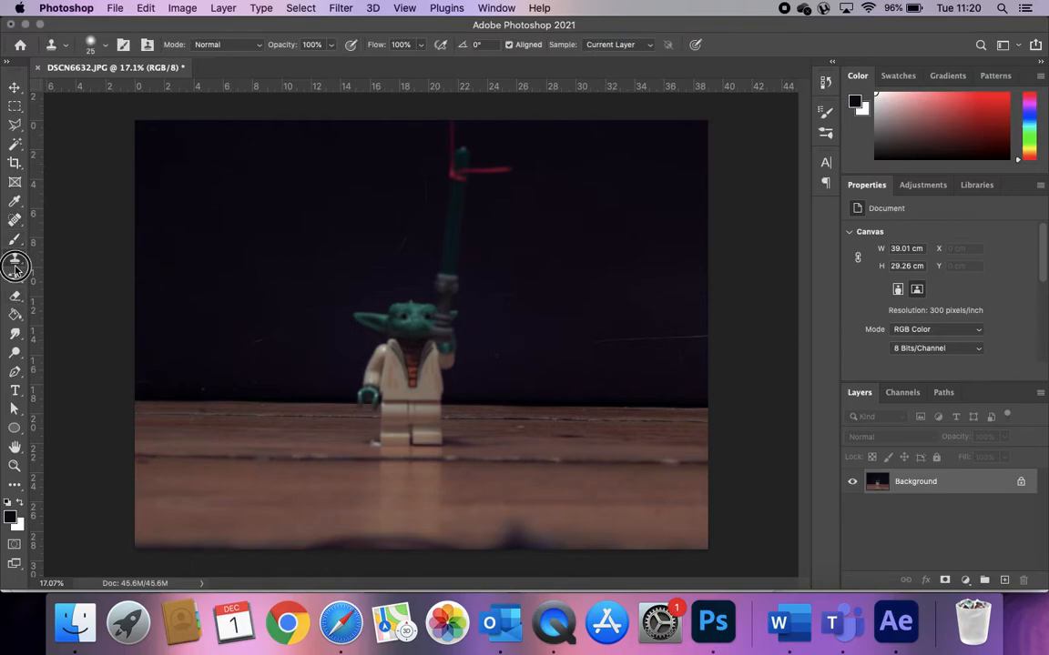
{"action": "right_click", "coordinate": [14, 263]}
{"action": "left_click", "coordinate": [70, 253]}
{"action": "left_click", "coordinate": [92, 44]}
{"action": "left_click_drag", "start_coordinate": [85, 91], "coordinate": [114, 90]}
{"action": "left_click", "coordinate": [466, 108]}
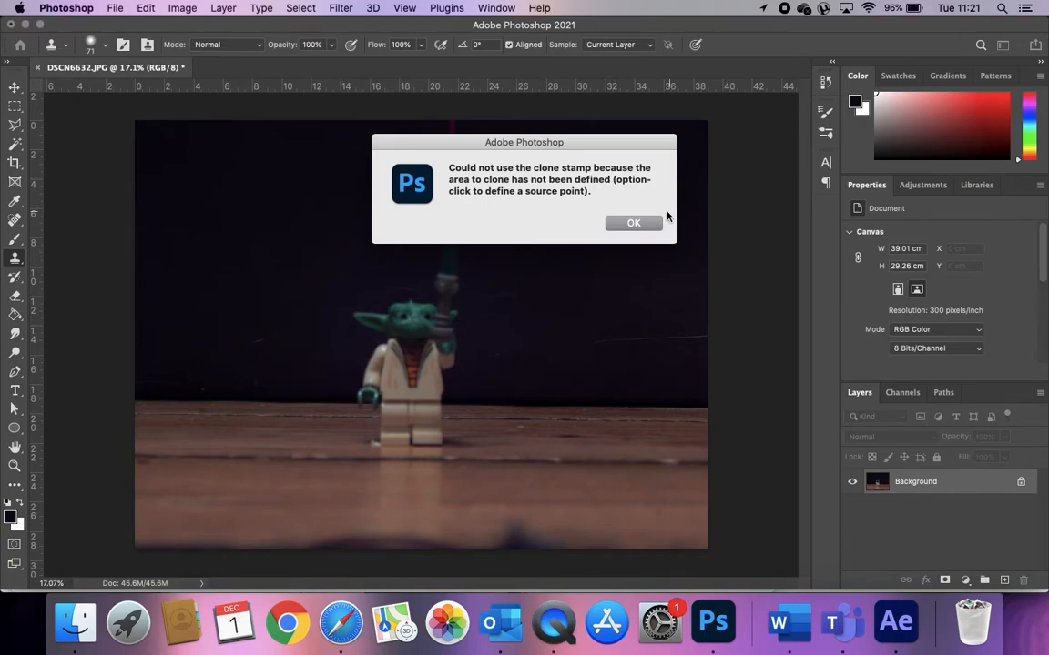
{"action": "left_click", "coordinate": [633, 224]}
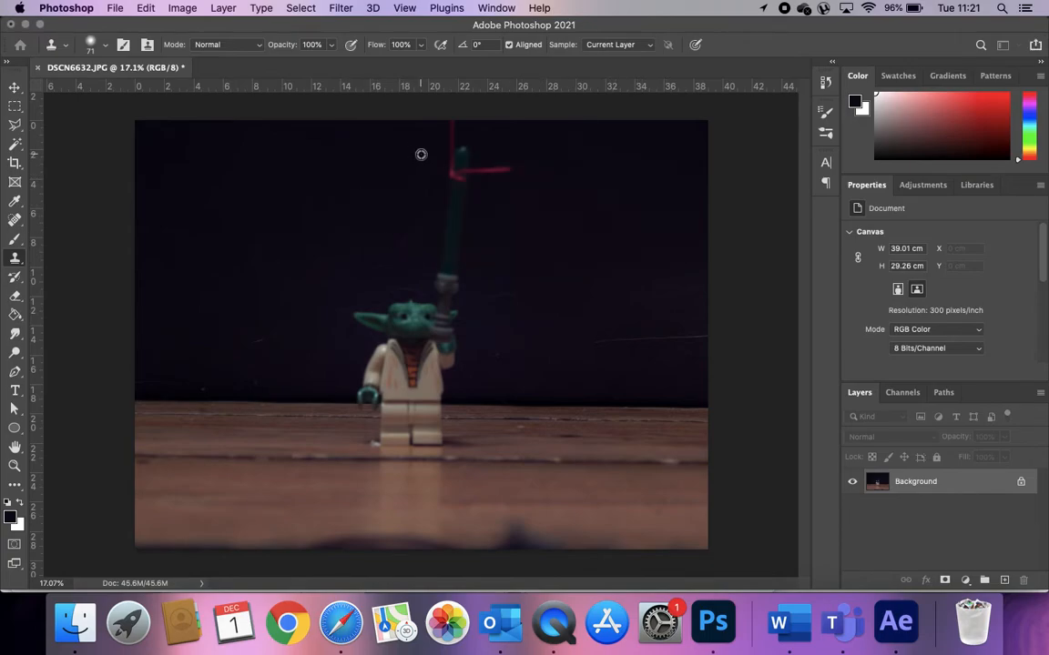
Step: Clone the dark background over the vertical red string and its loose horizontal end beside the lightsaber
{"action": "mouse_move", "coordinate": [450, 124]}
{"action": "left_mouse_down"}
{"action": "mouse_move", "coordinate": [447, 179]}
{"action": "mouse_move", "coordinate": [451, 121]}
{"action": "mouse_move", "coordinate": [446, 182]}
{"action": "mouse_move", "coordinate": [456, 136]}
{"action": "left_mouse_up"}
{"action": "mouse_move", "coordinate": [459, 188]}
{"action": "left_mouse_down"}
{"action": "mouse_move", "coordinate": [460, 163]}
{"action": "mouse_move", "coordinate": [522, 166]}
{"action": "left_mouse_up"}
{"action": "left_click", "coordinate": [460, 195], "text": "alt"}
{"action": "key", "text": "super+z"}
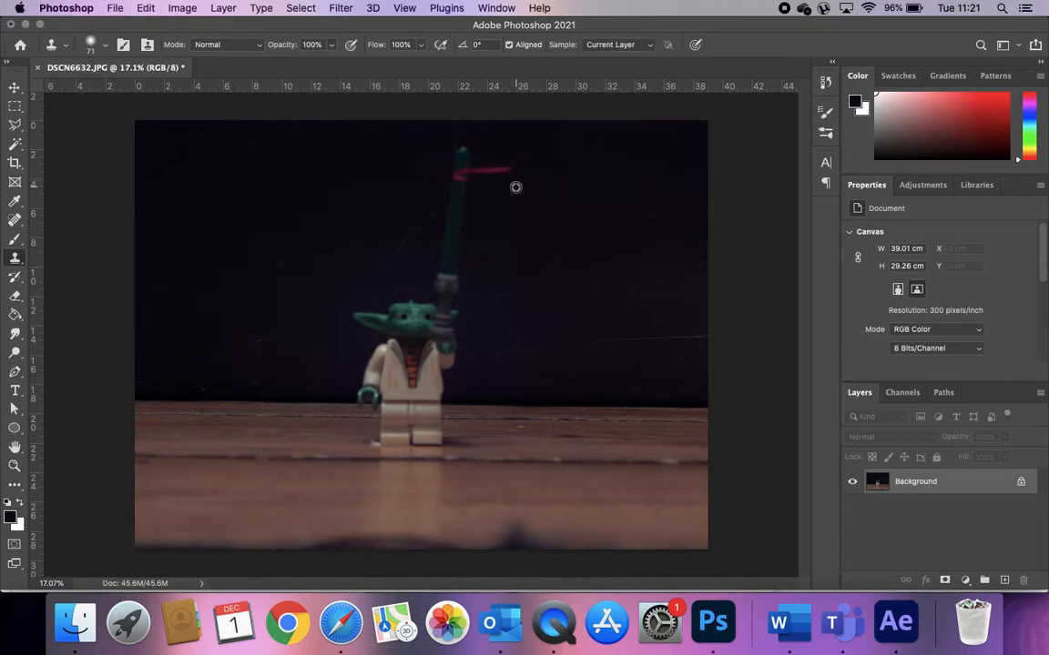
{"action": "mouse_move", "coordinate": [510, 173]}
{"action": "left_mouse_down"}
{"action": "mouse_move", "coordinate": [469, 162]}
{"action": "mouse_move", "coordinate": [482, 169]}
{"action": "mouse_move", "coordinate": [472, 171]}
{"action": "left_mouse_up"}
Step: Clone clean parts of the green blade over the red string wrapped around the lightsaber
{"action": "left_click", "coordinate": [456, 197], "text": "alt"}
{"action": "mouse_move", "coordinate": [459, 186]}
{"action": "left_mouse_down"}
{"action": "mouse_move", "coordinate": [460, 159]}
{"action": "mouse_move", "coordinate": [462, 204]}
{"action": "left_mouse_up"}
{"action": "left_click", "coordinate": [463, 169], "text": "alt"}
{"action": "left_click_drag", "start_coordinate": [464, 156], "coordinate": [461, 203]}
{"action": "left_click", "coordinate": [455, 171], "text": "alt"}
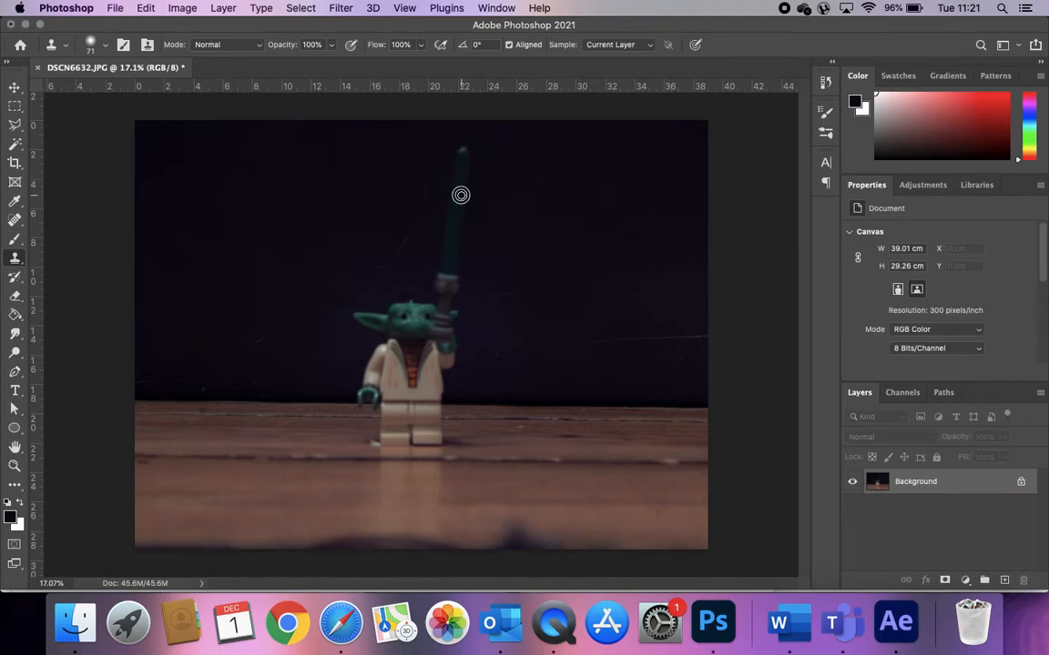
{"action": "left_click", "coordinate": [466, 170], "text": "alt"}
{"action": "left_click", "coordinate": [458, 189], "text": "alt"}
Step: Try to save the retouched photo over the original DSCN6632.JPG
{"action": "left_click", "coordinate": [116, 9]}
{"action": "left_click", "coordinate": [144, 159]}
{"action": "left_click", "coordinate": [611, 155]}
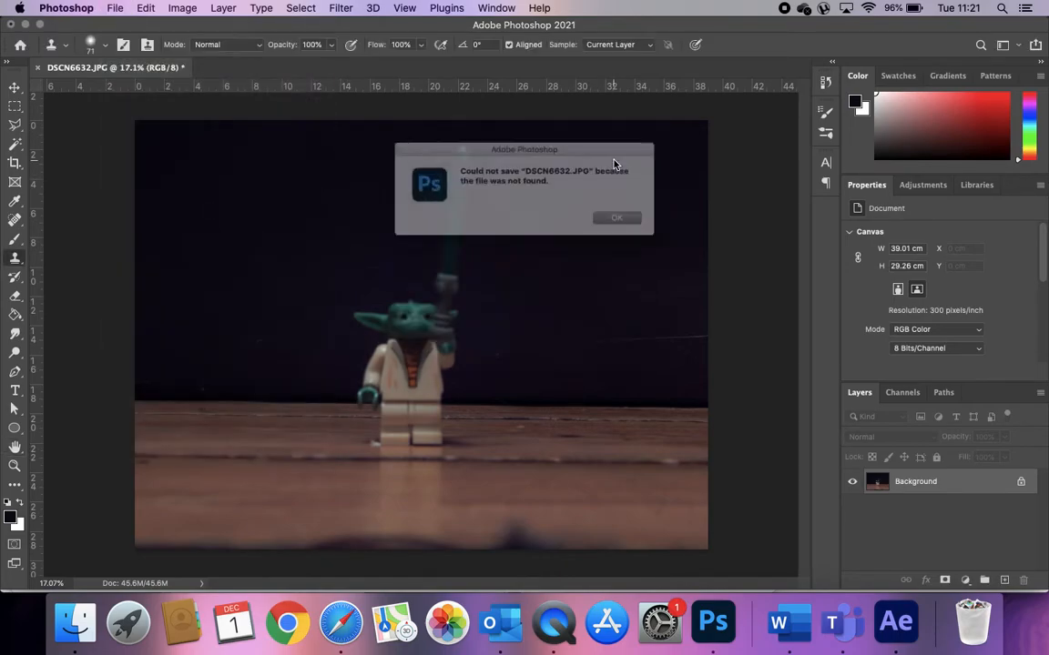
{"action": "left_click", "coordinate": [617, 217]}
Step: Start a Save As for DSCN6632.jpg and browse from the home folder through OneDrive to Exemplars and Resources
{"action": "left_click", "coordinate": [116, 8]}
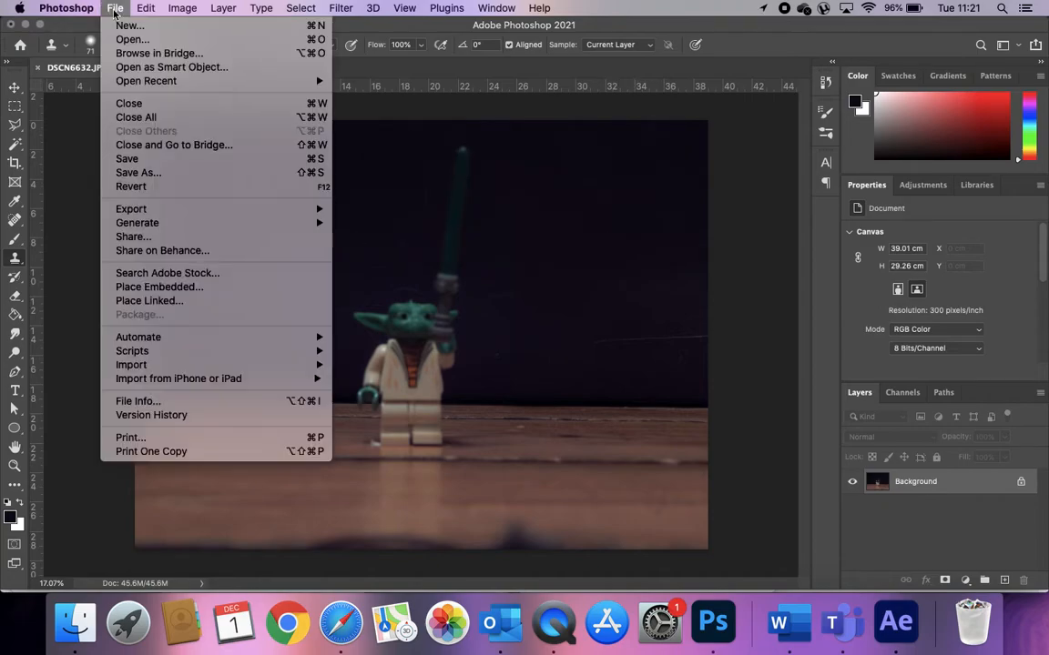
{"action": "left_click", "coordinate": [186, 175]}
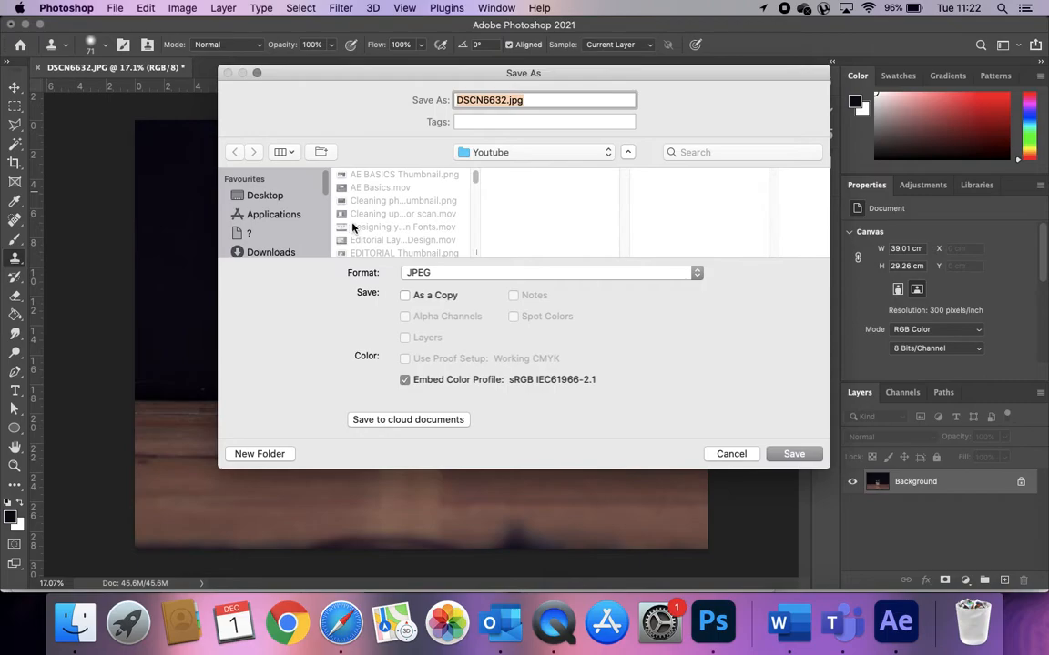
{"action": "scroll", "coordinate": [277, 237], "scroll_direction": "down", "scroll_amount": 5}
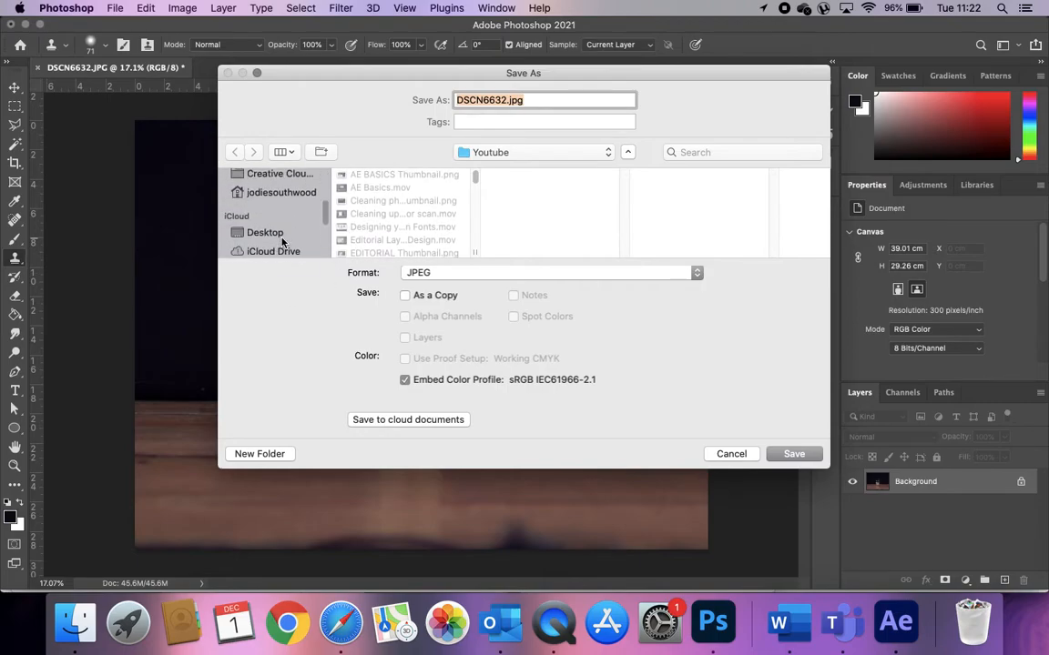
{"action": "scroll", "coordinate": [277, 238], "scroll_direction": "up", "scroll_amount": 3}
{"action": "left_click", "coordinate": [278, 228]}
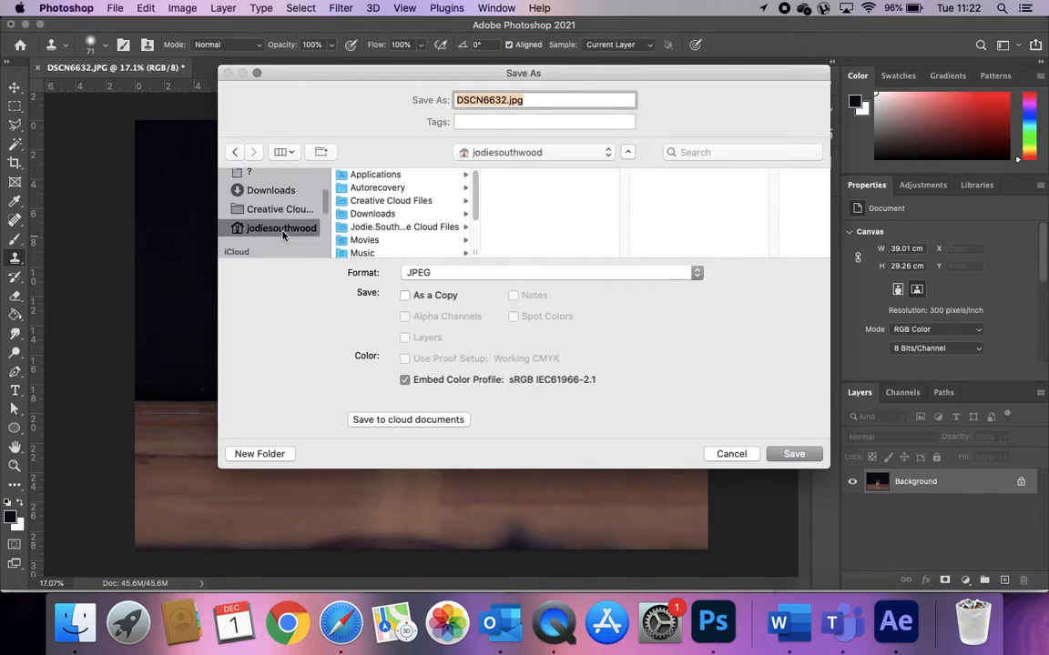
{"action": "scroll", "coordinate": [409, 219], "scroll_direction": "down", "scroll_amount": 1}
{"action": "left_click", "coordinate": [400, 249]}
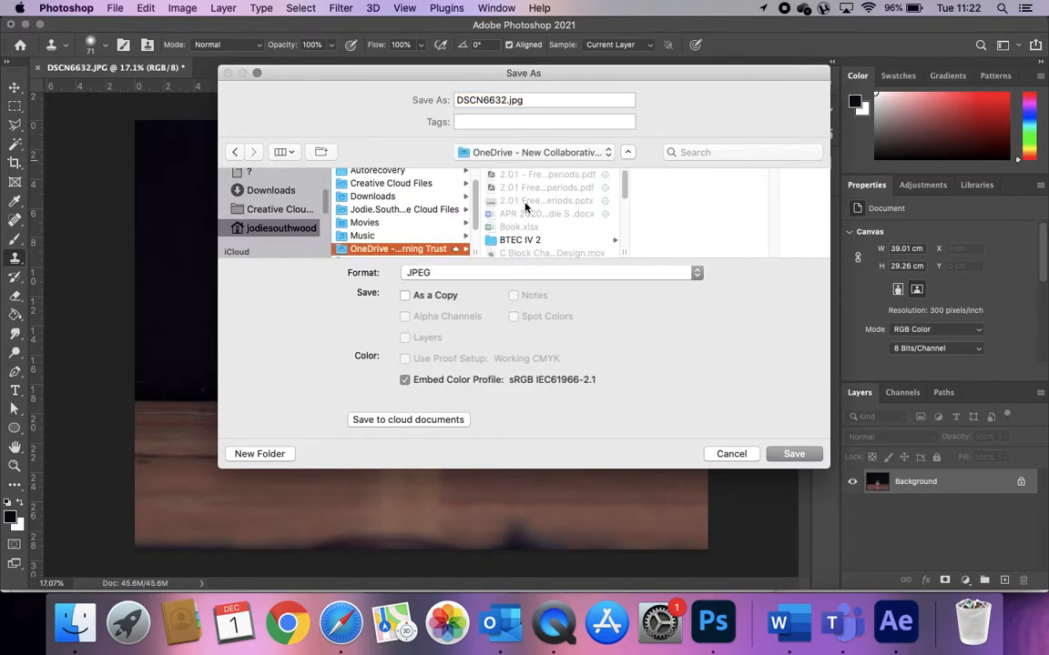
{"action": "scroll", "coordinate": [535, 242], "scroll_direction": "down", "scroll_amount": 3}
{"action": "scroll", "coordinate": [534, 223], "scroll_direction": "up", "scroll_amount": 2}
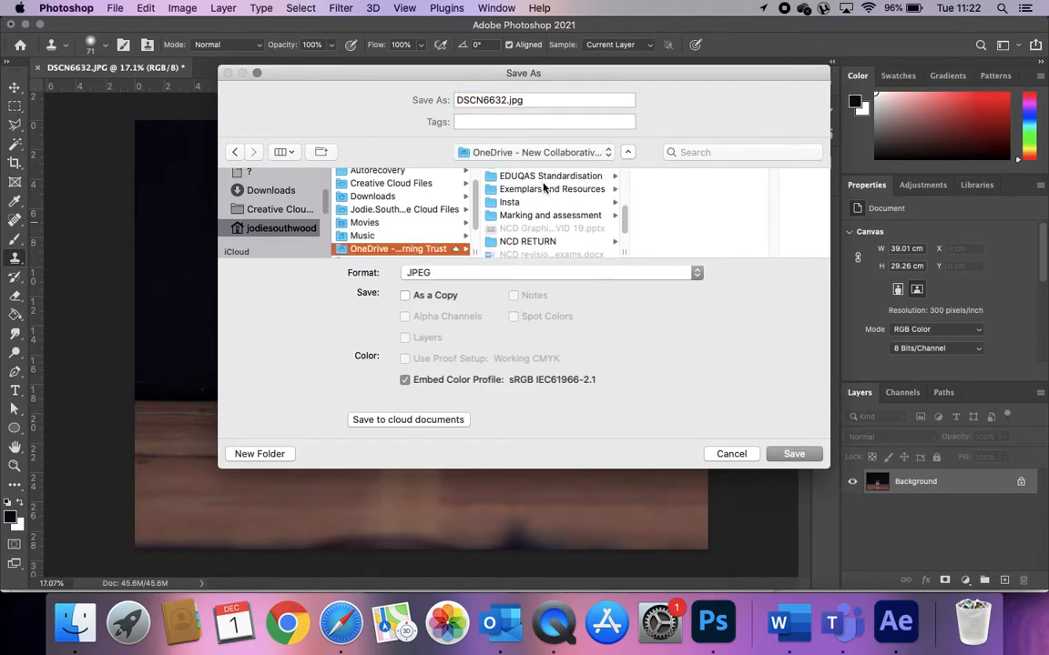
{"action": "left_click", "coordinate": [569, 190]}
Step: Find and open the Yr13 folder inside Exemplars and Resources as the save location
{"action": "scroll", "coordinate": [692, 219], "scroll_direction": "down", "scroll_amount": 4}
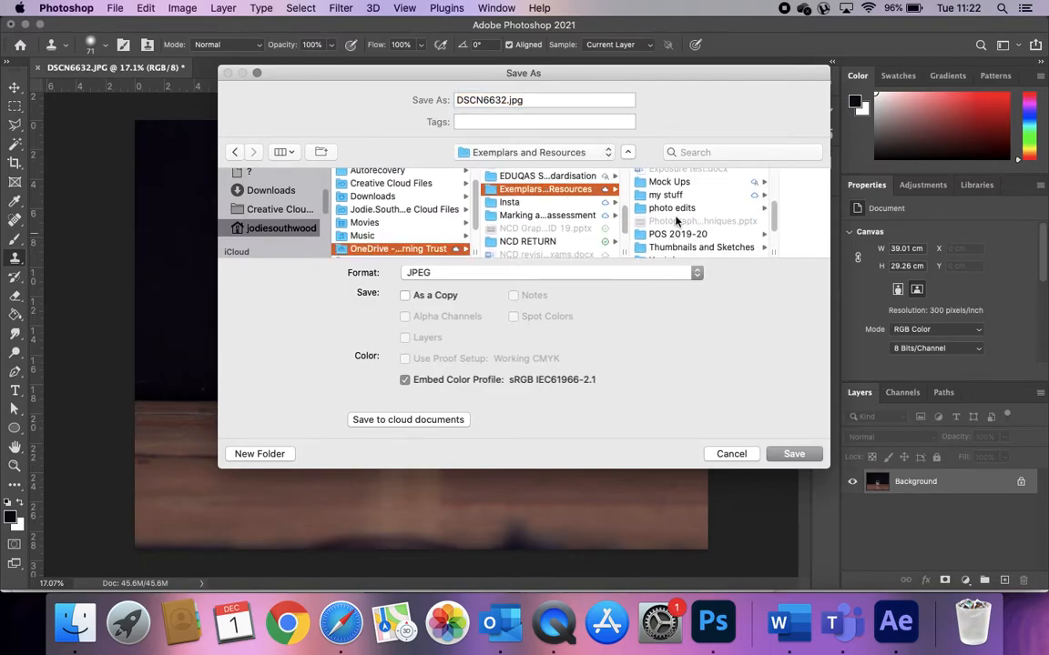
{"action": "scroll", "coordinate": [694, 191], "scroll_direction": "up", "scroll_amount": 2}
{"action": "left_click", "coordinate": [693, 182]}
{"action": "scroll", "coordinate": [729, 209], "scroll_direction": "down", "scroll_amount": 3}
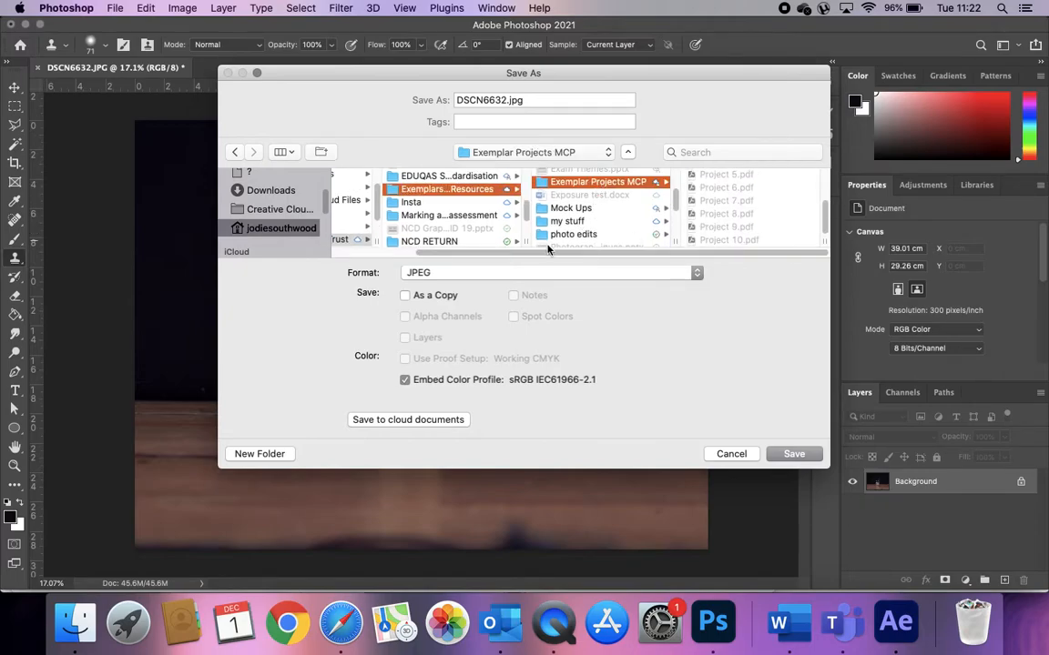
{"action": "scroll", "coordinate": [549, 241], "scroll_direction": "down", "scroll_amount": 3}
{"action": "scroll", "coordinate": [548, 244], "scroll_direction": "down", "scroll_amount": 3}
{"action": "scroll", "coordinate": [555, 242], "scroll_direction": "up", "scroll_amount": 3}
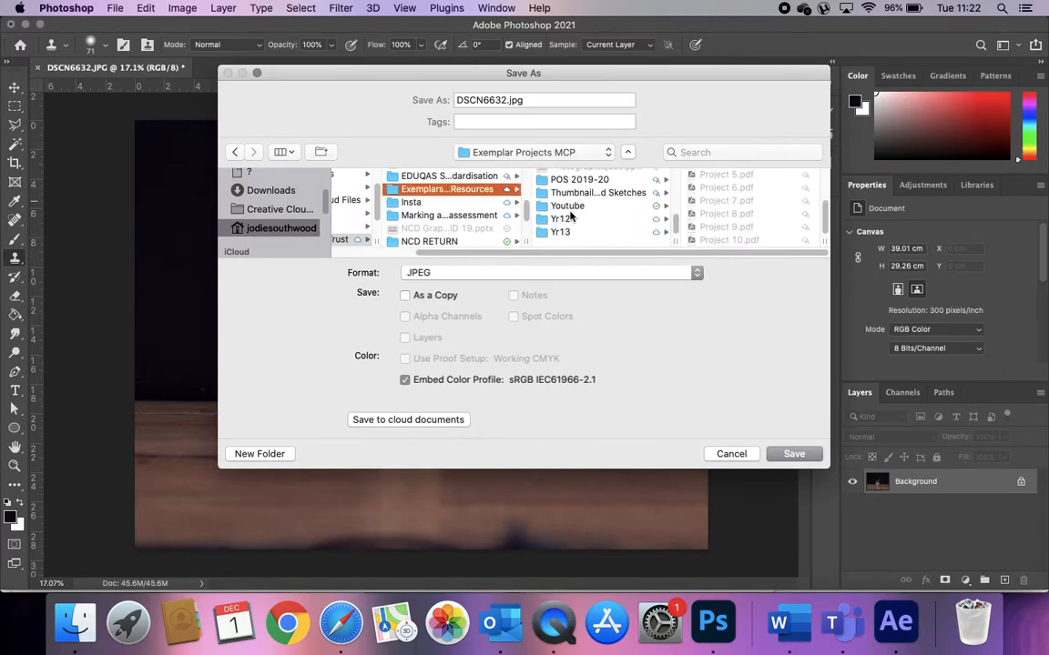
{"action": "left_click", "coordinate": [569, 240]}
{"action": "scroll", "coordinate": [733, 223], "scroll_direction": "down", "scroll_amount": 5}
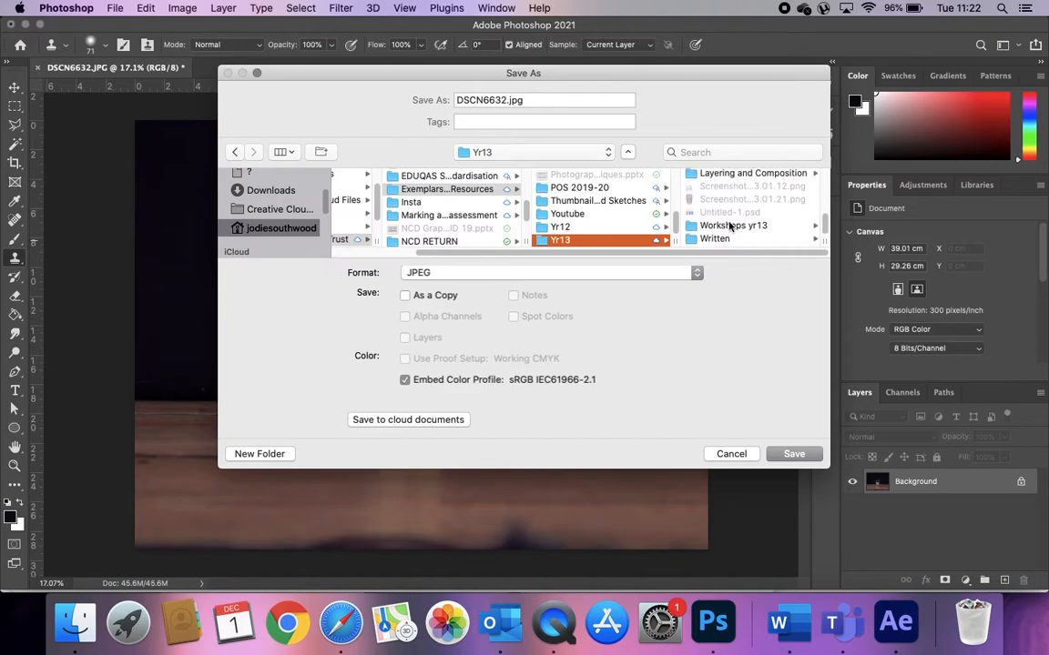
Step: Save DSCN6632.jpg in the Stop Motion folder within Workshops yr13 as a progressive JPEG with maximum quality 12
{"action": "left_click", "coordinate": [728, 226]}
{"action": "scroll", "coordinate": [728, 214], "scroll_direction": "up", "scroll_amount": 5}
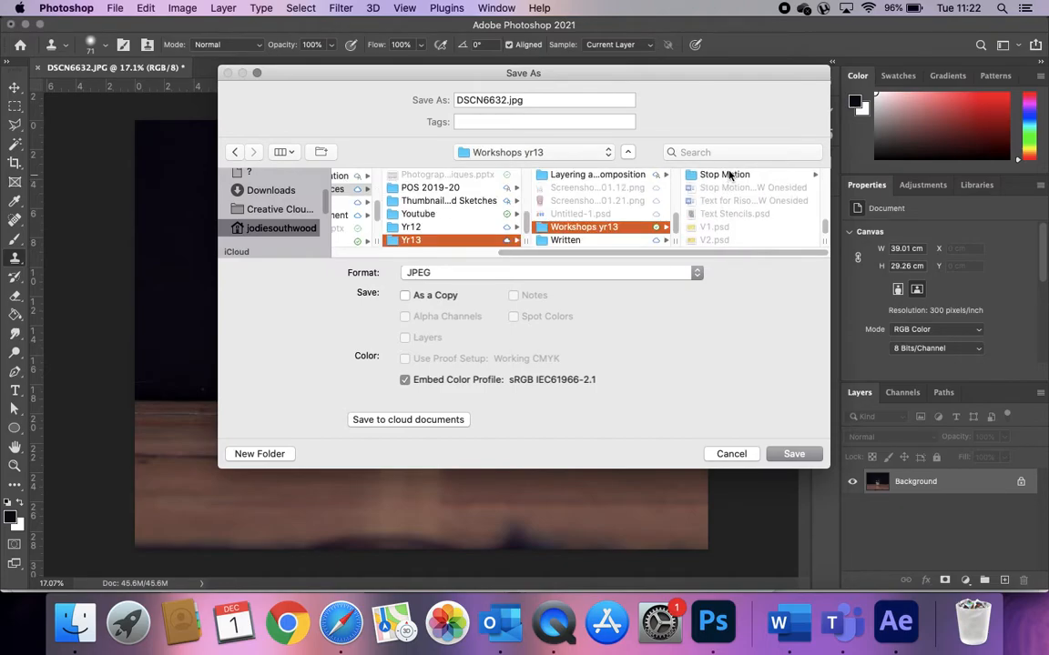
{"action": "left_click", "coordinate": [728, 174]}
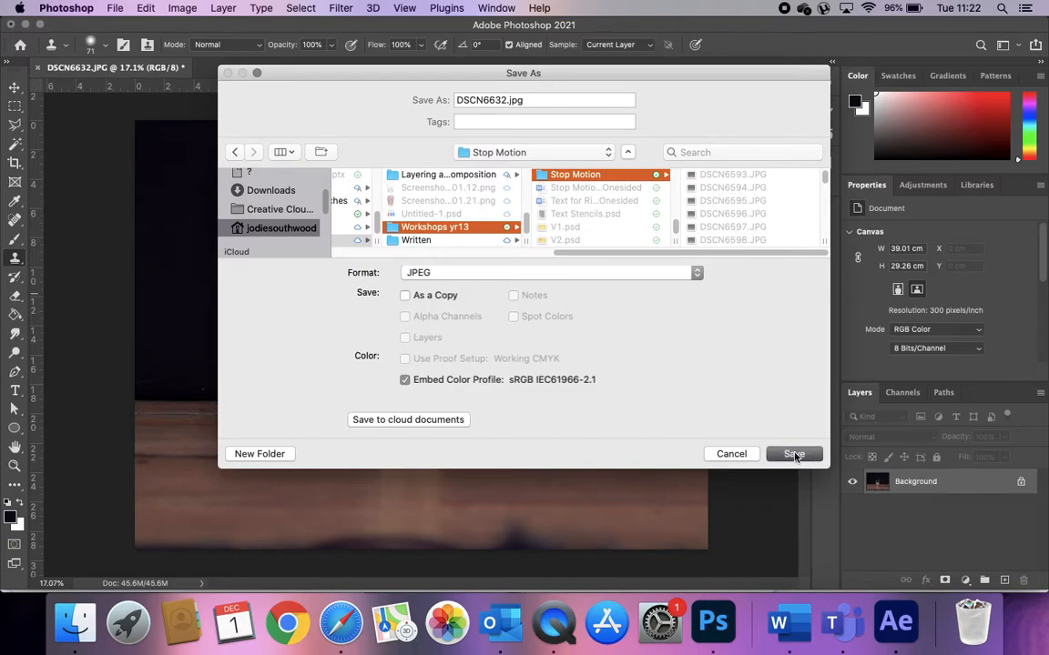
{"action": "left_click", "coordinate": [628, 166]}
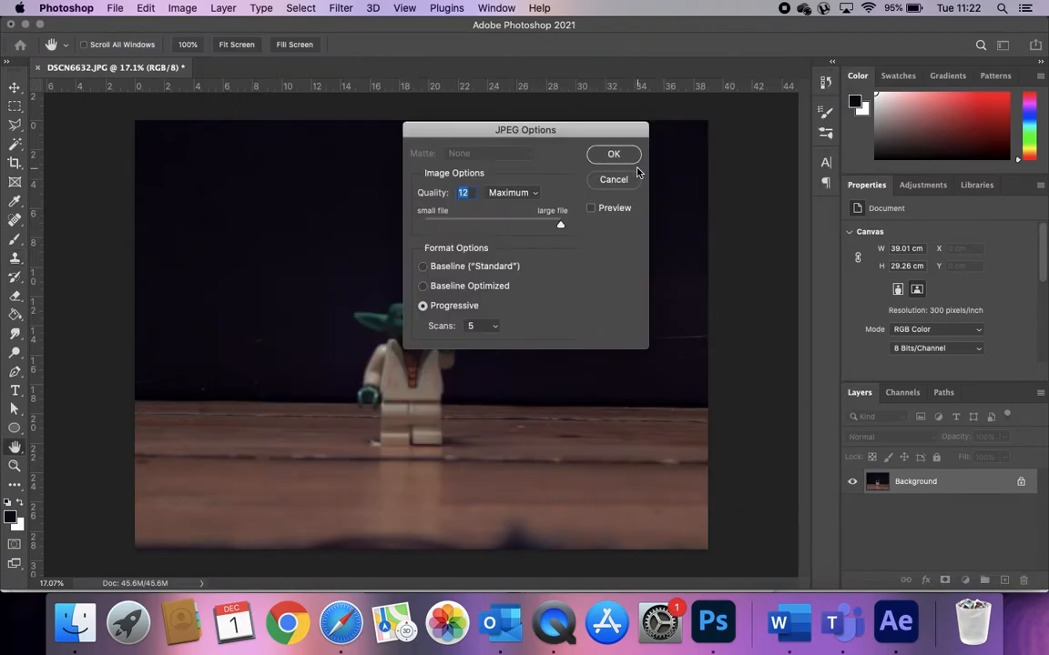
{"action": "left_click", "coordinate": [615, 155]}
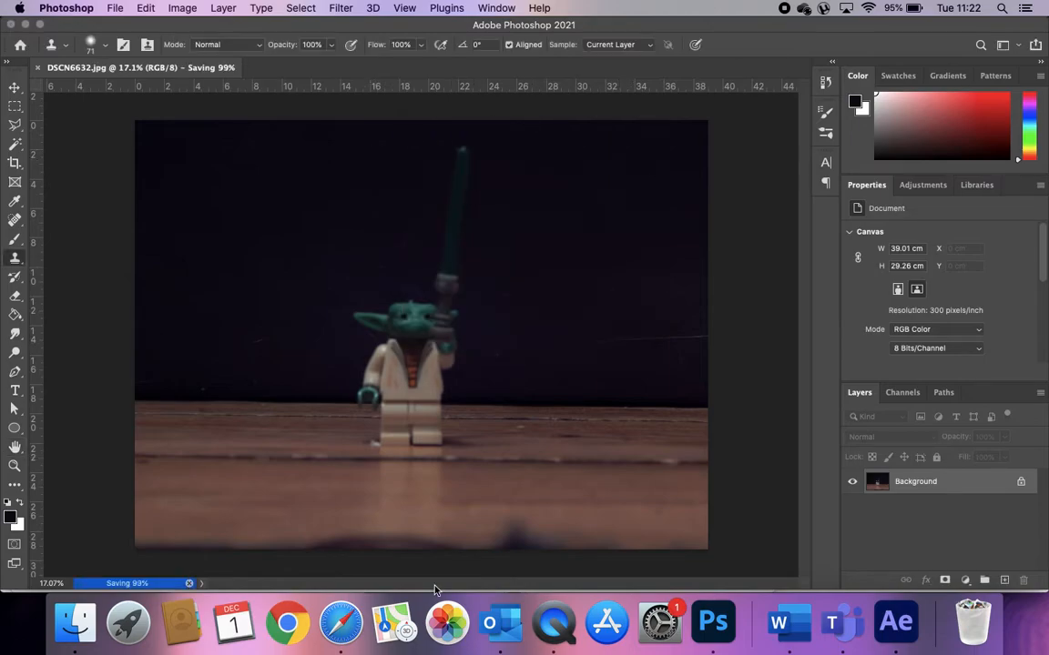
Step: Switch to After Effects, start a new project, and begin a new composition named Stop Motion
{"action": "left_click", "coordinate": [896, 622]}
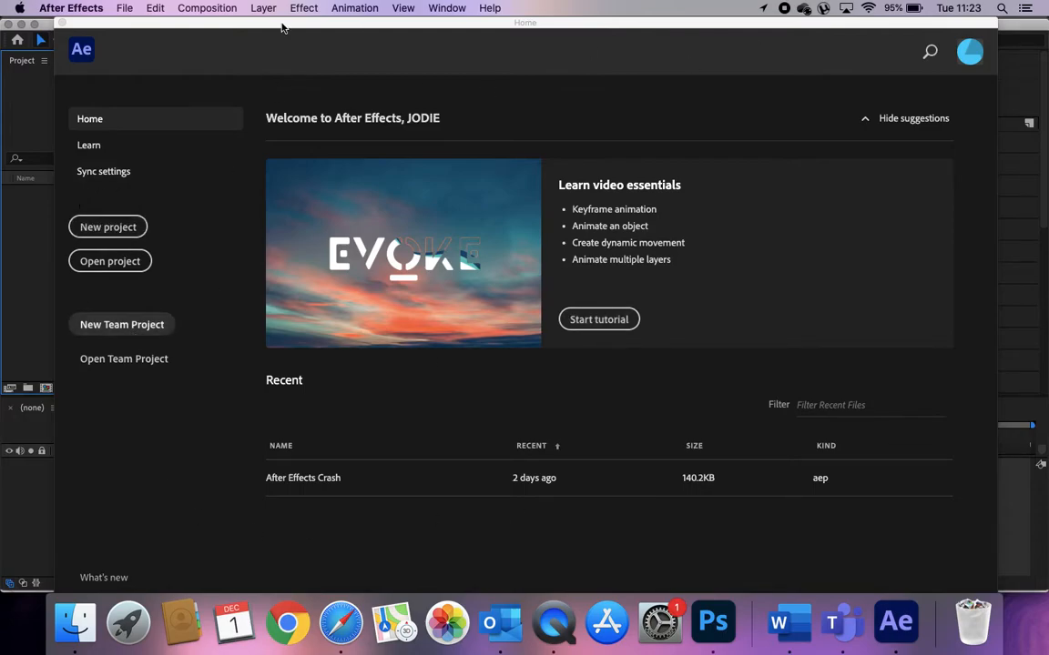
{"action": "left_click", "coordinate": [111, 229]}
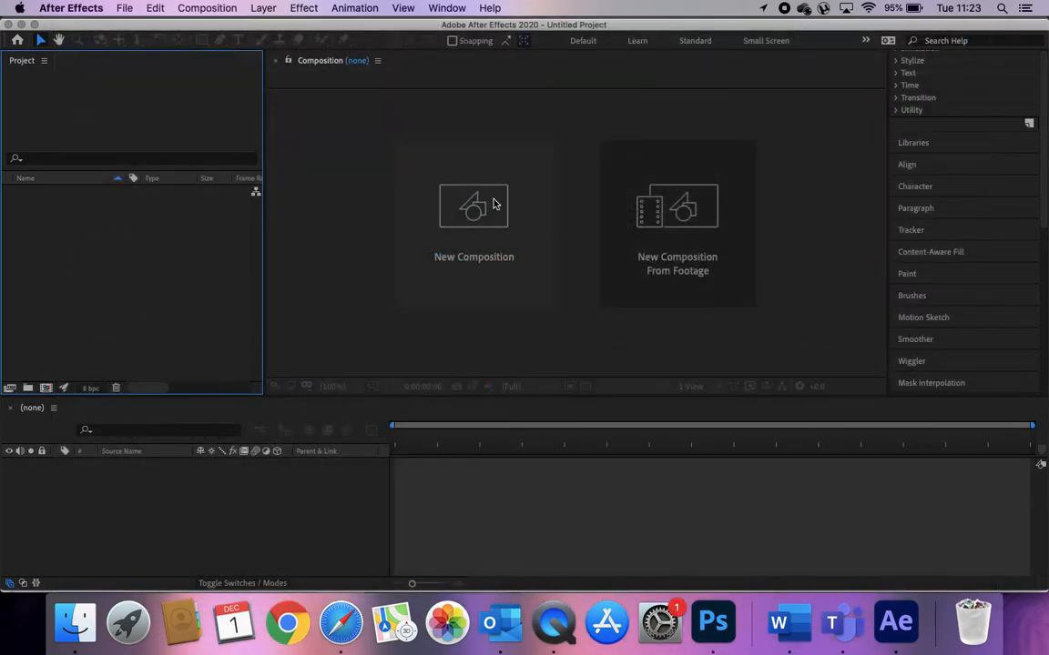
{"action": "left_click", "coordinate": [474, 223]}
{"action": "key", "text": "BackSpace"}
{"action": "type", "text": "Stop Motion"}
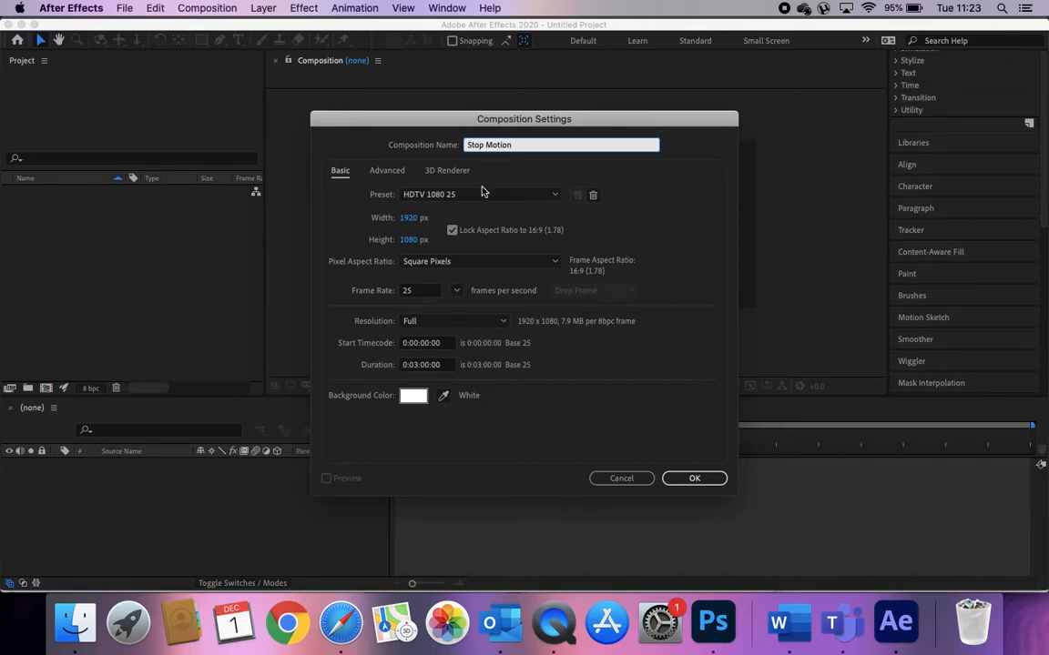
Step: Choose the HDTV 1080 25 preset, set the duration to 0:00:05:00, and create the composition
{"action": "left_click", "coordinate": [437, 194]}
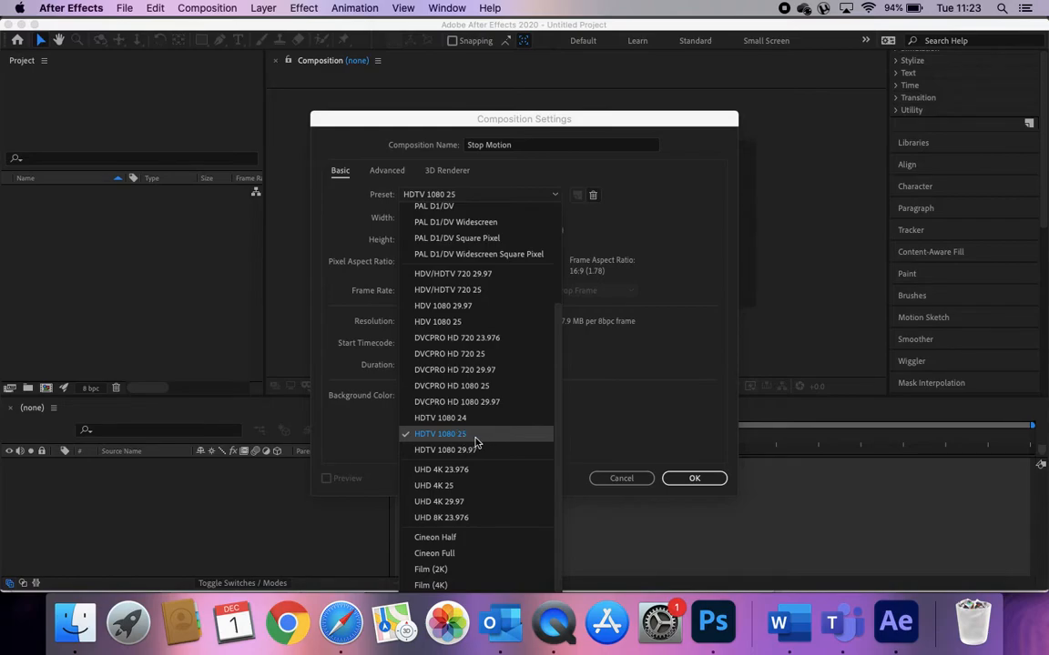
{"action": "left_click", "coordinate": [464, 435]}
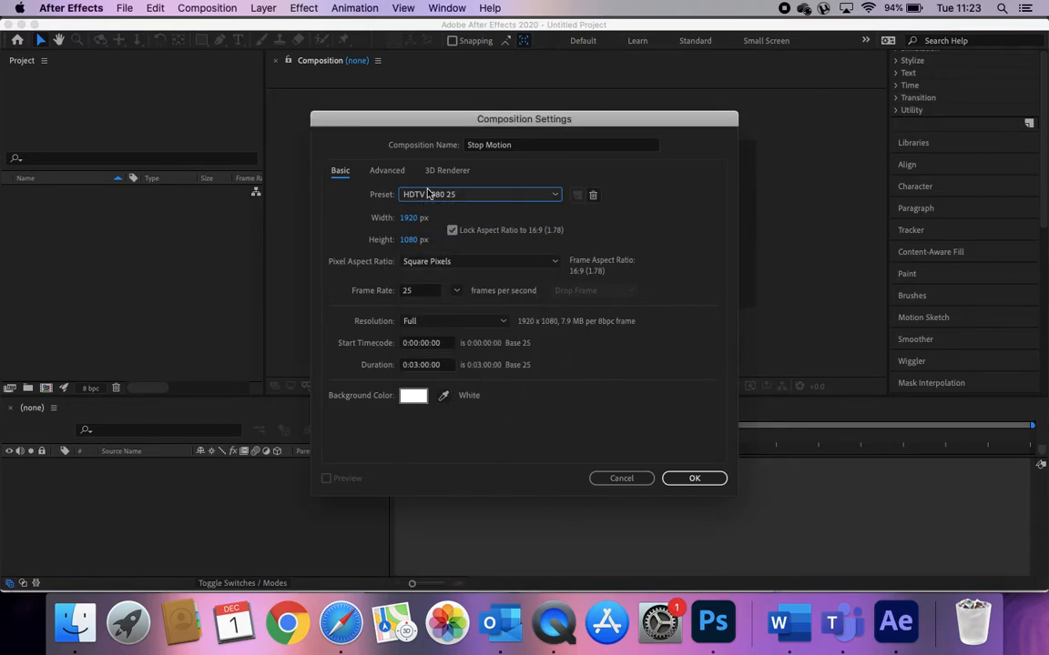
{"action": "left_click", "coordinate": [416, 365]}
{"action": "key", "text": "BackSpace"}
{"action": "type", "text": "00"}
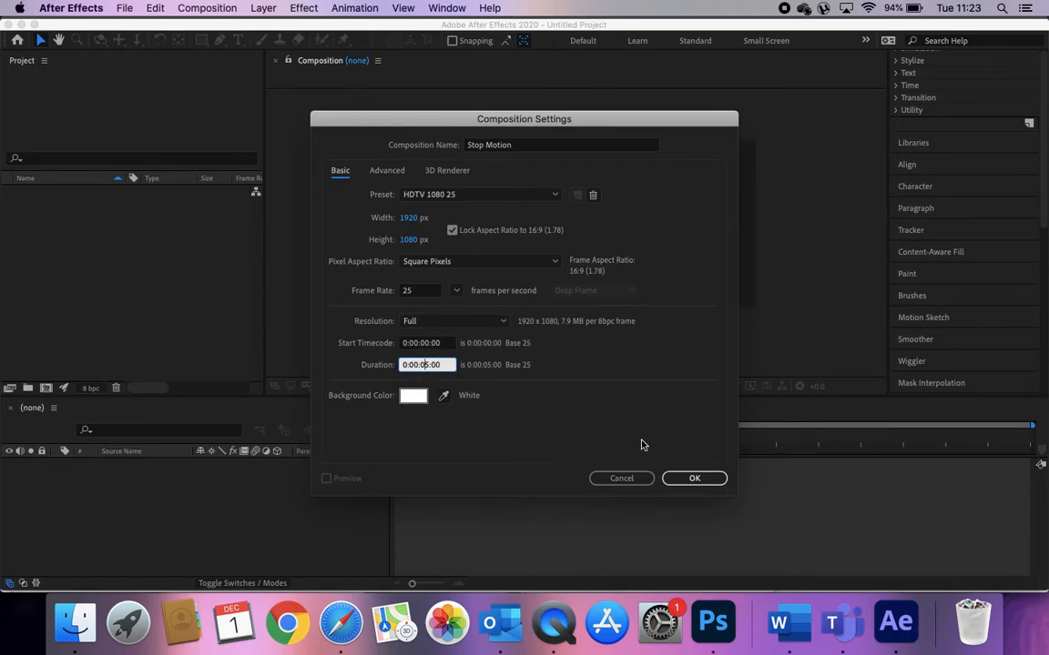
{"action": "left_click", "coordinate": [685, 479]}
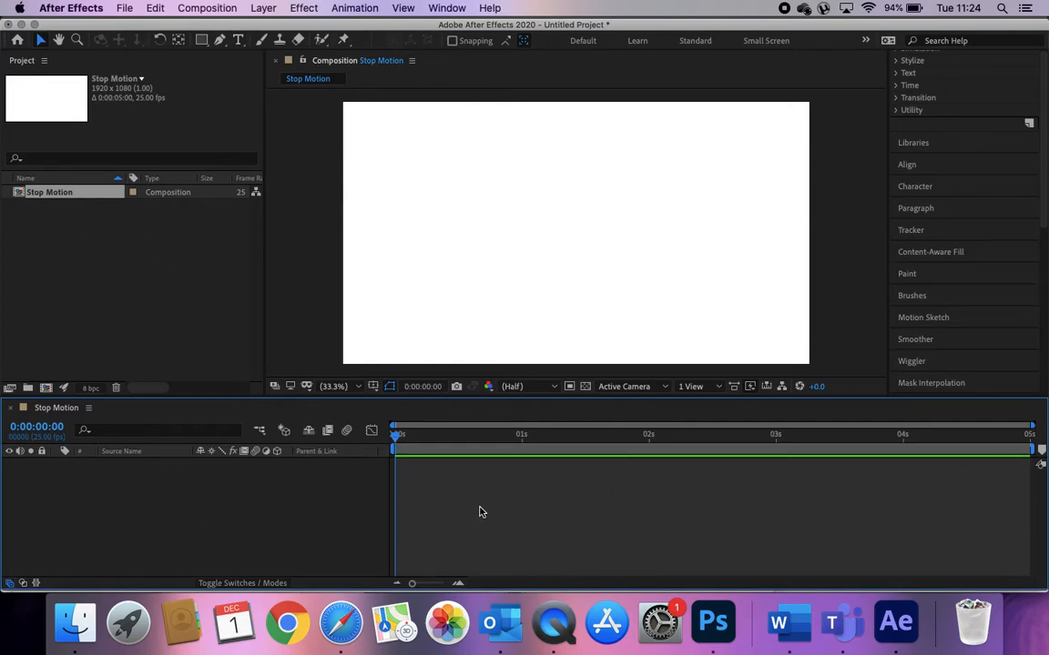
Step: Open the Preview controls, play the empty composition briefly, and return the current time to 0:00:00:00
{"action": "left_click_drag", "start_coordinate": [397, 435], "coordinate": [371, 492]}
{"action": "scroll", "coordinate": [908, 173], "scroll_direction": "up", "scroll_amount": 5}
{"action": "scroll", "coordinate": [913, 209], "scroll_direction": "down", "scroll_amount": 5}
{"action": "scroll", "coordinate": [914, 209], "scroll_direction": "up", "scroll_amount": 5}
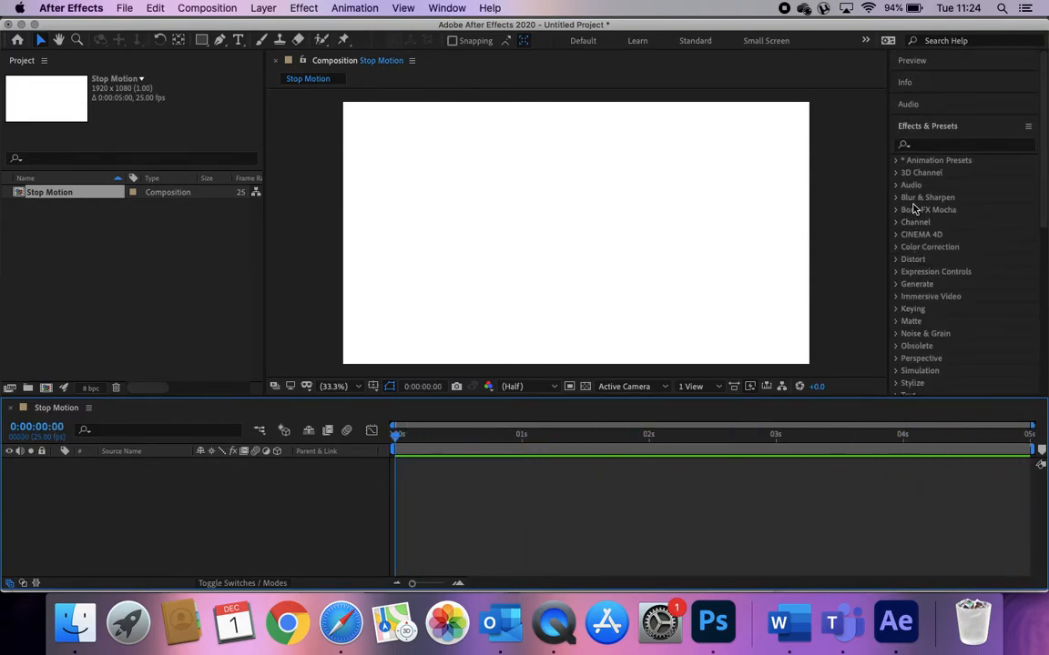
{"action": "left_click", "coordinate": [1025, 128]}
{"action": "left_click", "coordinate": [919, 123]}
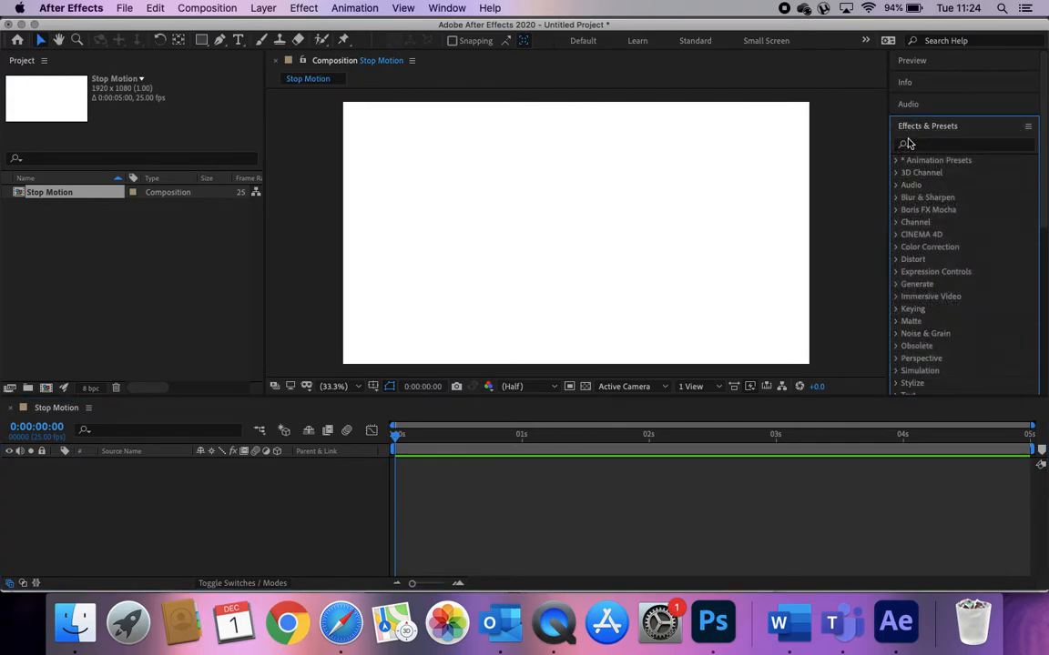
{"action": "left_click", "coordinate": [919, 69]}
{"action": "left_click", "coordinate": [963, 81]}
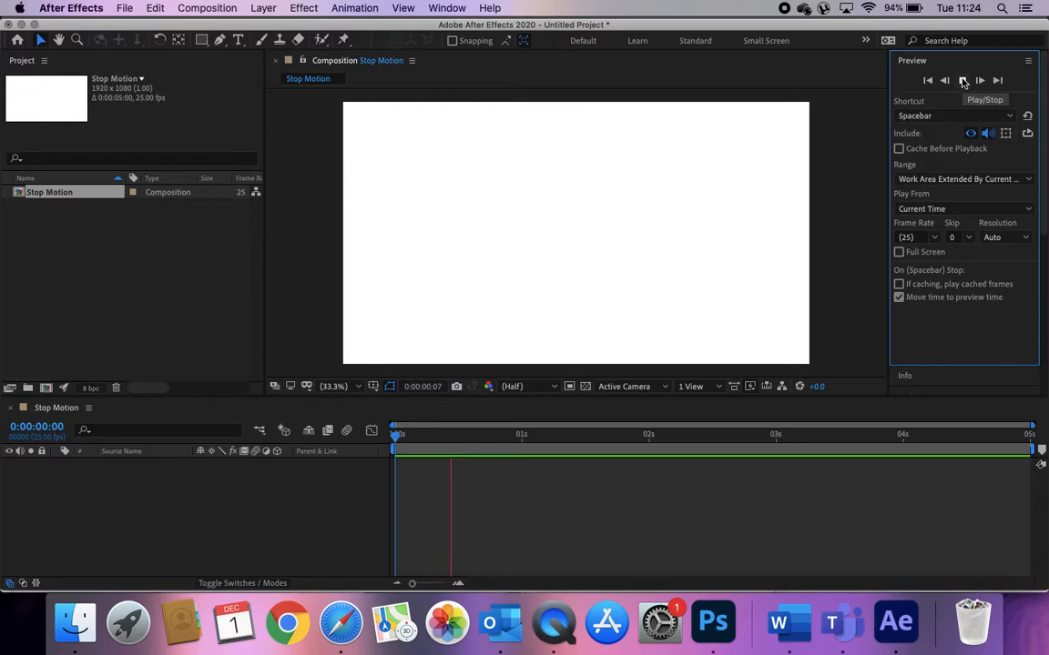
{"action": "key", "text": "space"}
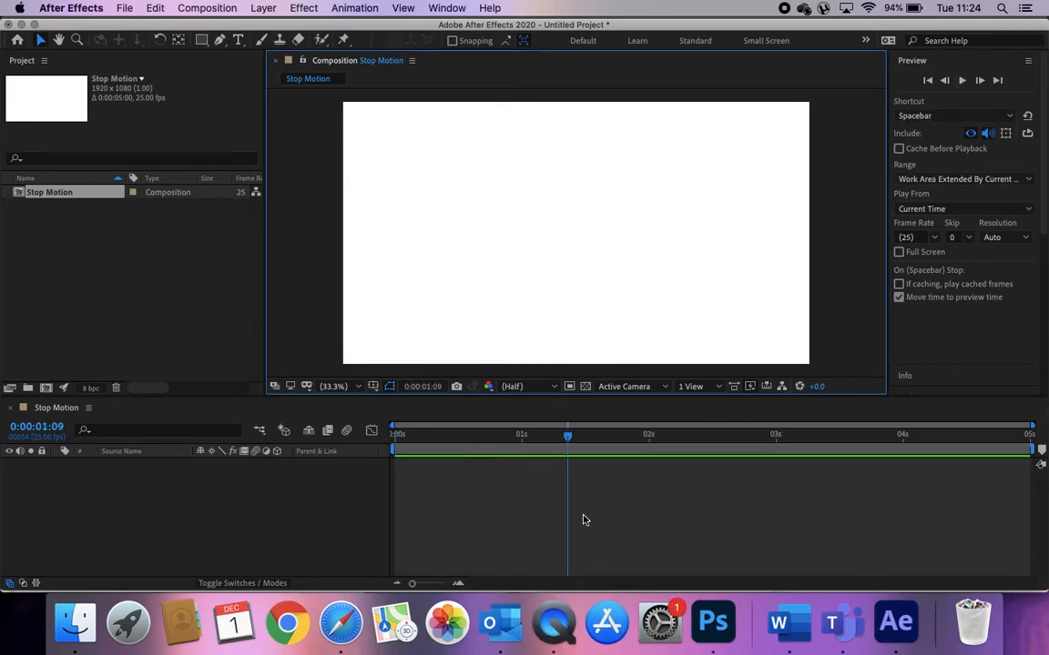
{"action": "left_click_drag", "start_coordinate": [571, 443], "coordinate": [397, 437]}
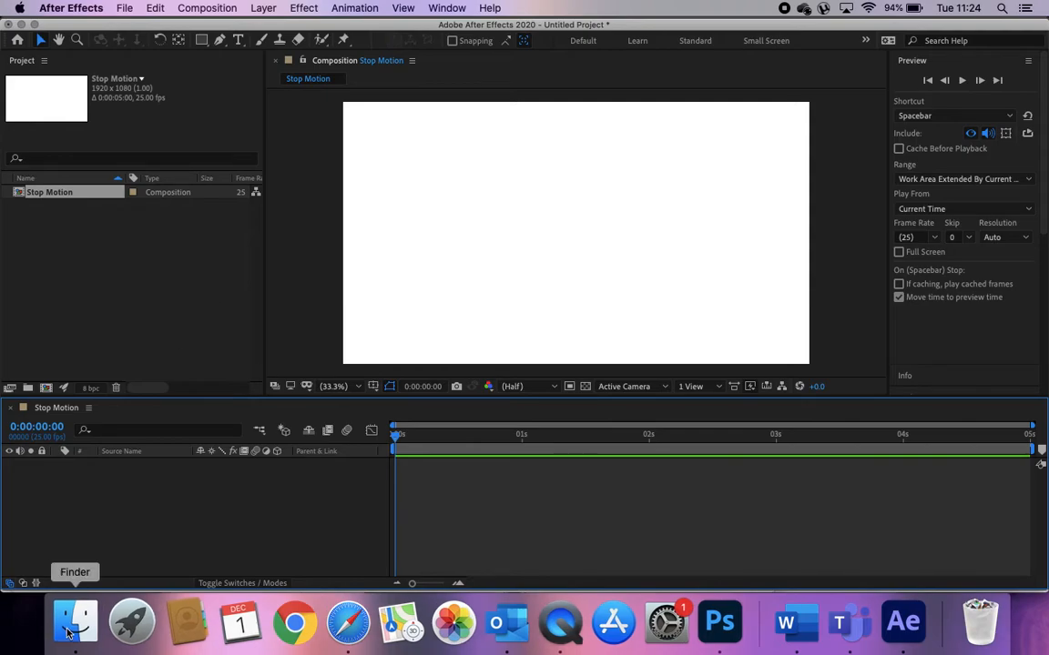
Step: Import all the photos in the Stop Motion folder as footage, with the Multiple Sequences option enabled, and close the import dialog
{"action": "left_click", "coordinate": [140, 329]}
{"action": "left_click", "coordinate": [124, 8]}
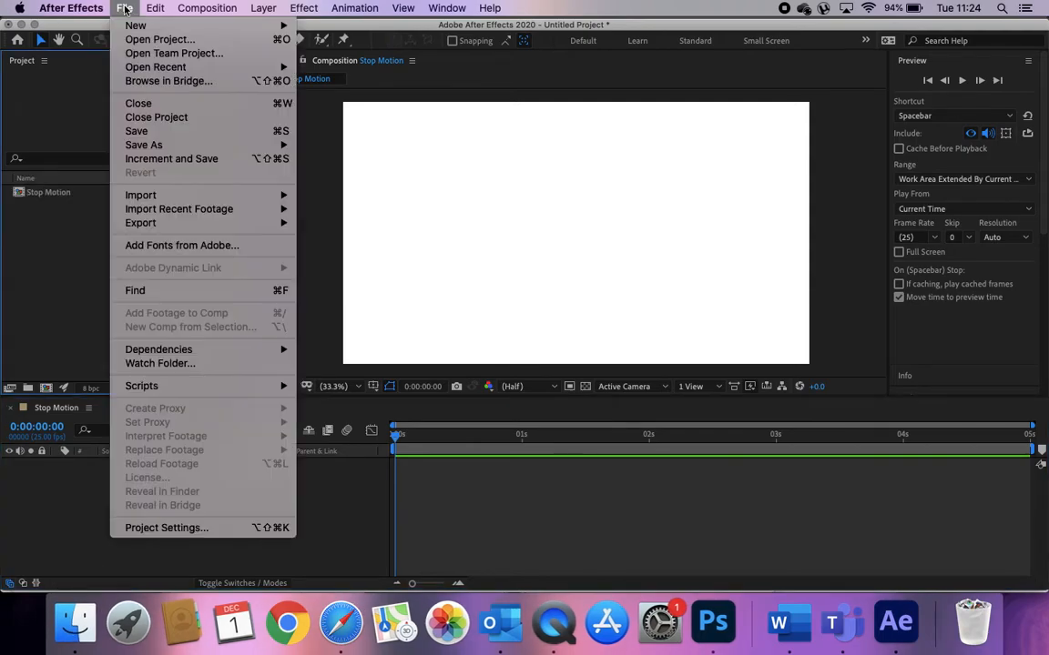
{"action": "mouse_move", "coordinate": [159, 195]}
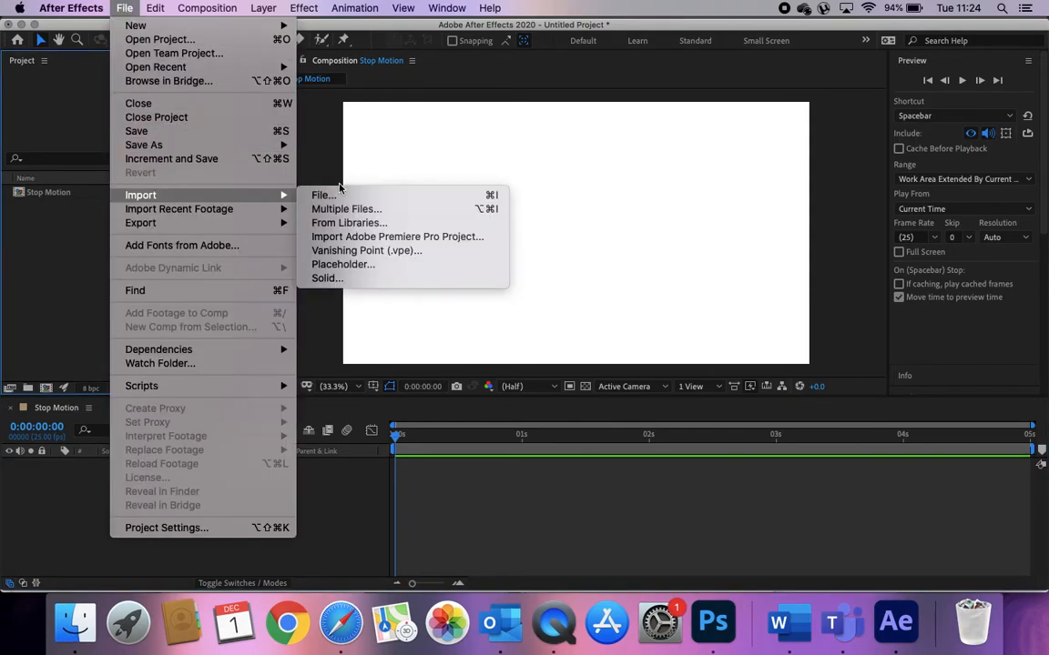
{"action": "left_click", "coordinate": [355, 209]}
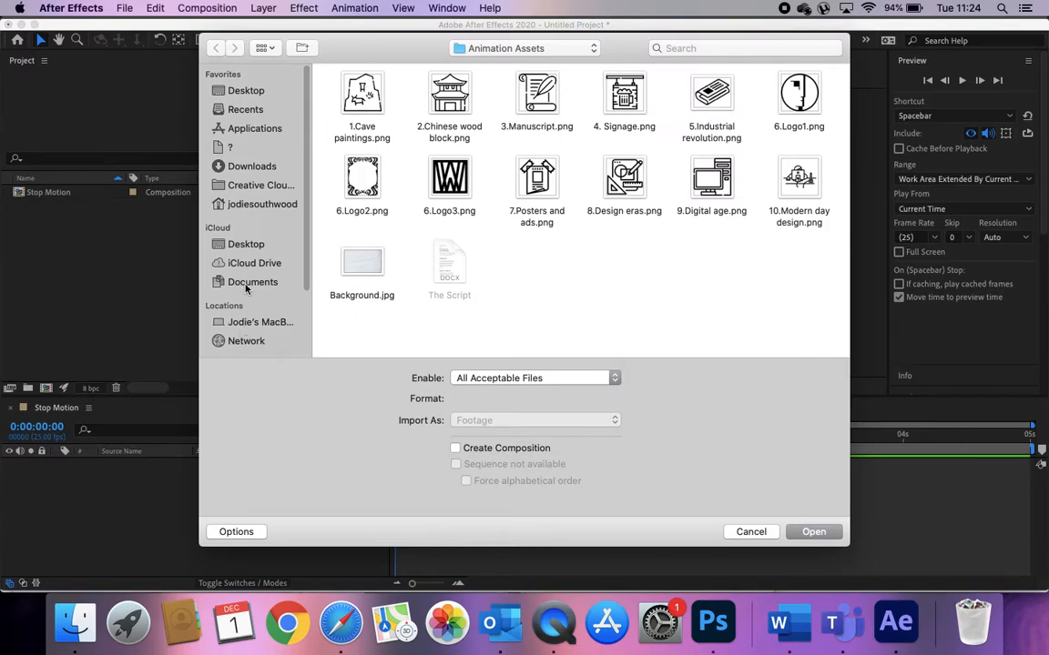
{"action": "left_click", "coordinate": [261, 206]}
{"action": "double_click", "coordinate": [358, 308]}
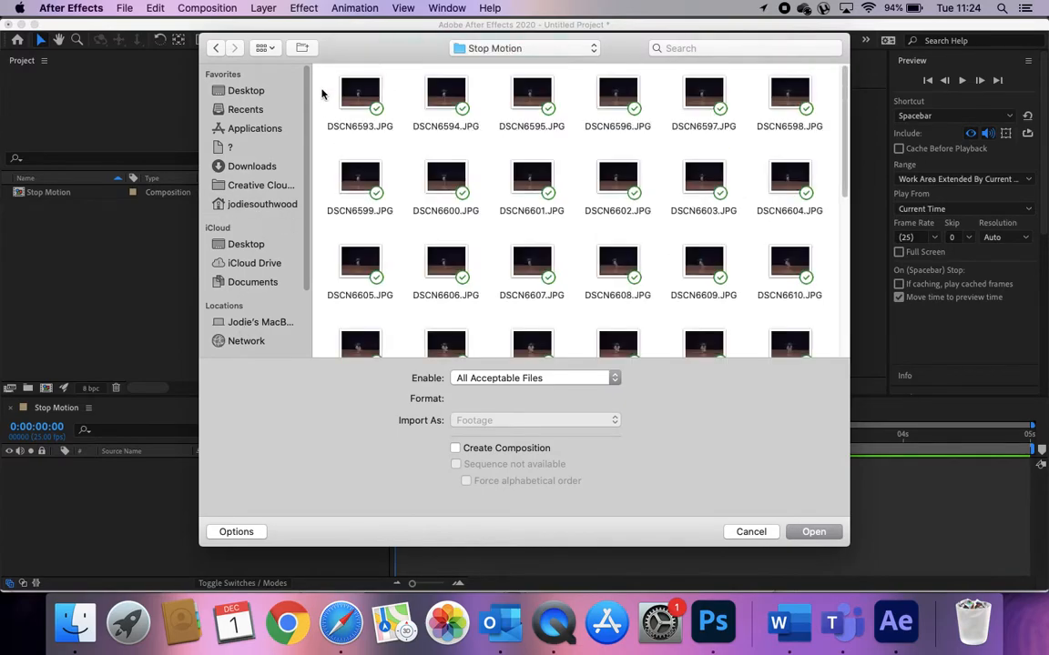
{"action": "left_click_drag", "start_coordinate": [324, 90], "coordinate": [819, 448]}
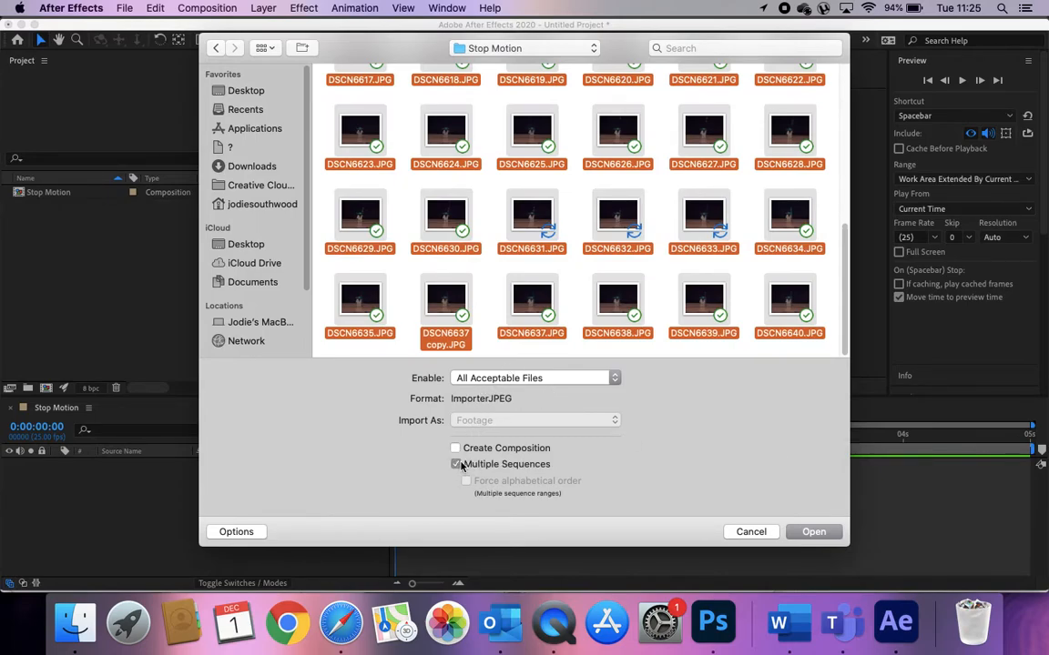
{"action": "left_click", "coordinate": [813, 532]}
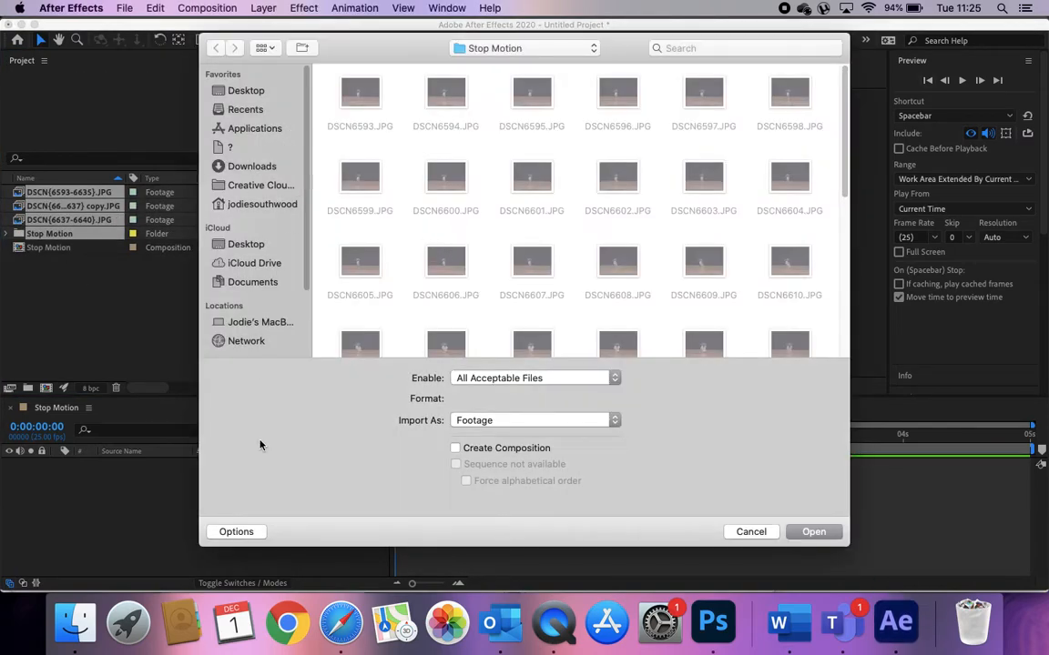
{"action": "key", "text": "Escape"}
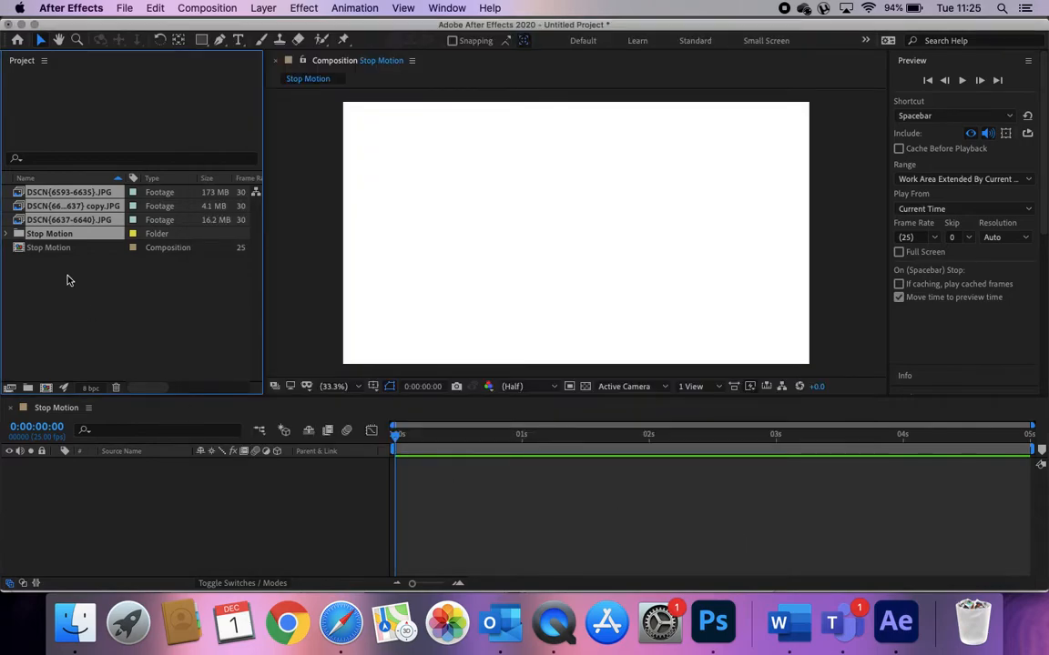
Step: Examine the contents of the imported Stop Motion folder and the details of the imported image sequences
{"action": "left_click", "coordinate": [7, 234]}
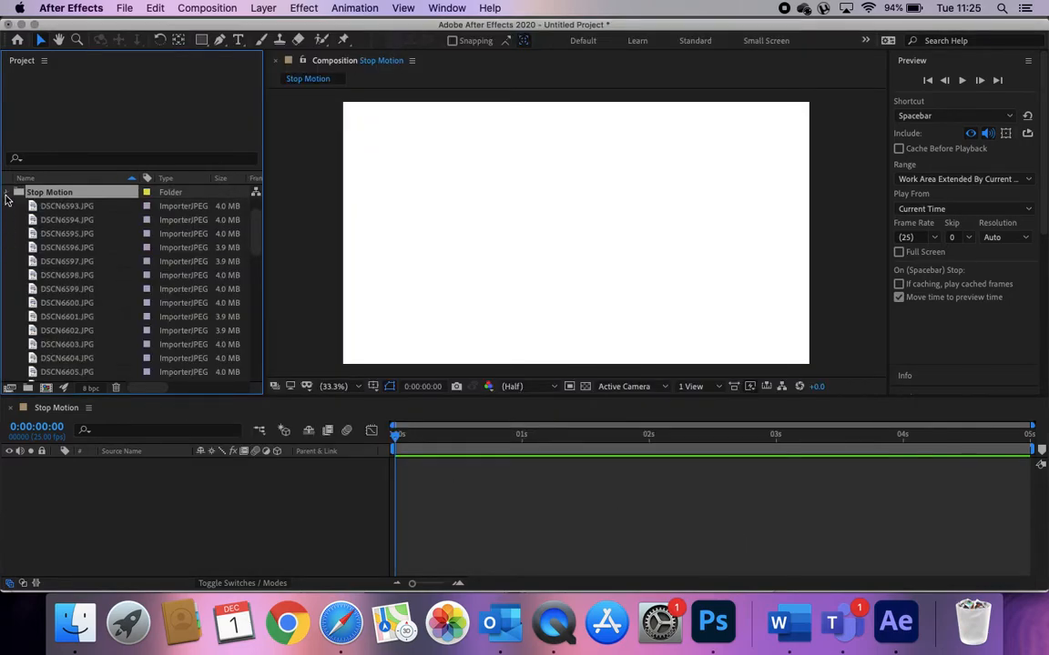
{"action": "left_click", "coordinate": [7, 193]}
{"action": "left_click", "coordinate": [79, 274]}
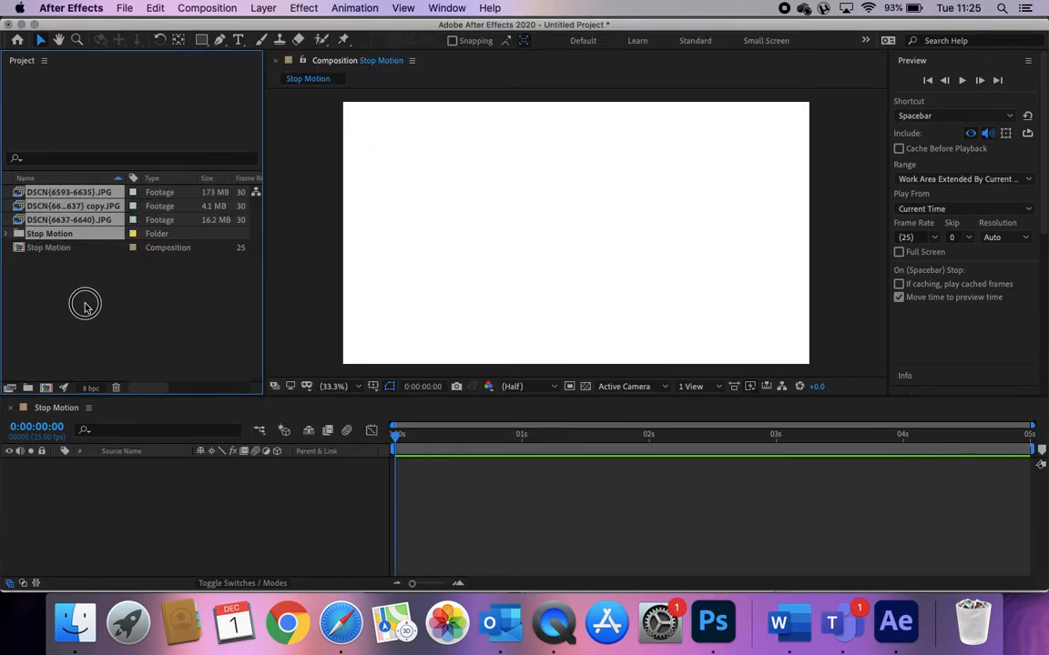
{"action": "left_click", "coordinate": [83, 208]}
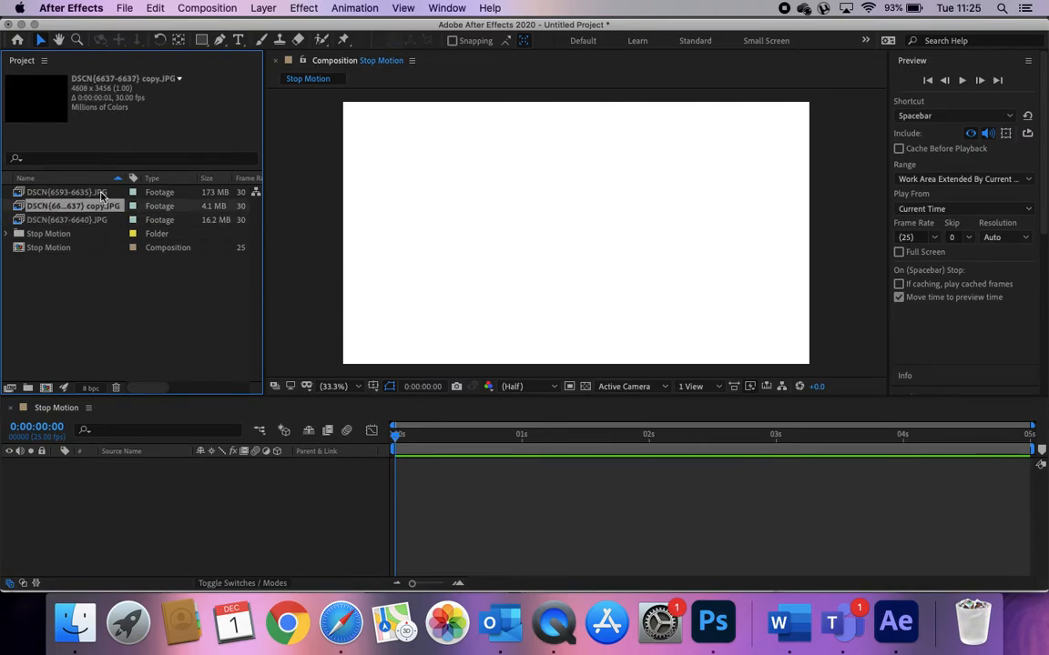
{"action": "left_click", "coordinate": [102, 193]}
Step: Try adding all the photos from the Stop Motion folder to the timeline as individual layers, and delete those layers
{"action": "left_click", "coordinate": [58, 236]}
{"action": "left_click_drag", "start_coordinate": [59, 238], "coordinate": [104, 497]}
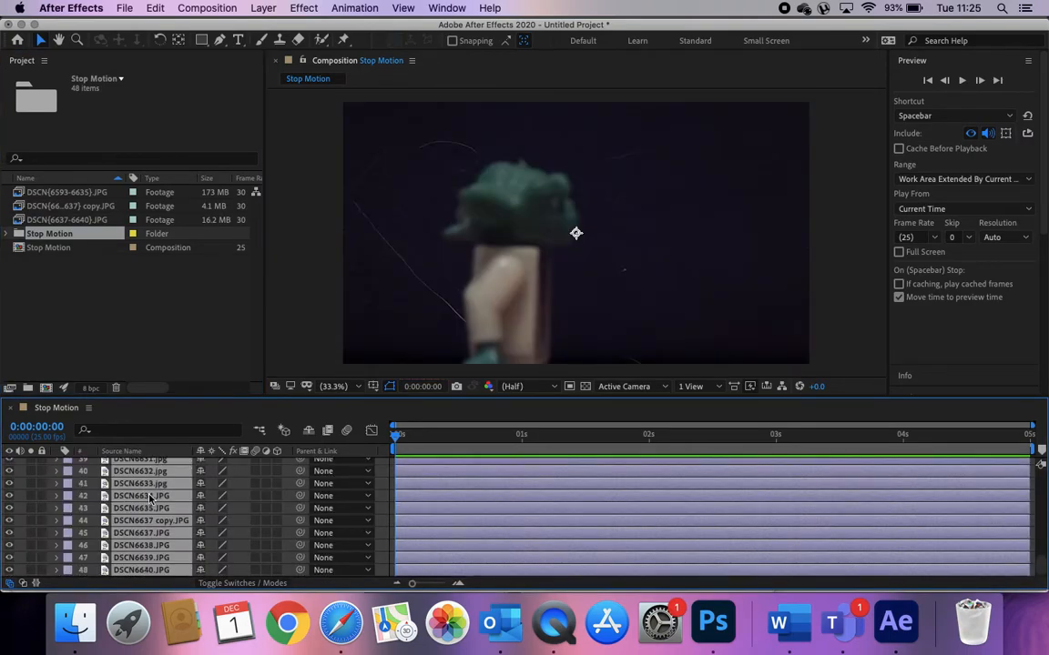
{"action": "scroll", "coordinate": [150, 498], "scroll_direction": "up", "scroll_amount": 10}
{"action": "scroll", "coordinate": [150, 498], "scroll_direction": "down", "scroll_amount": 10}
{"action": "key", "text": "Delete"}
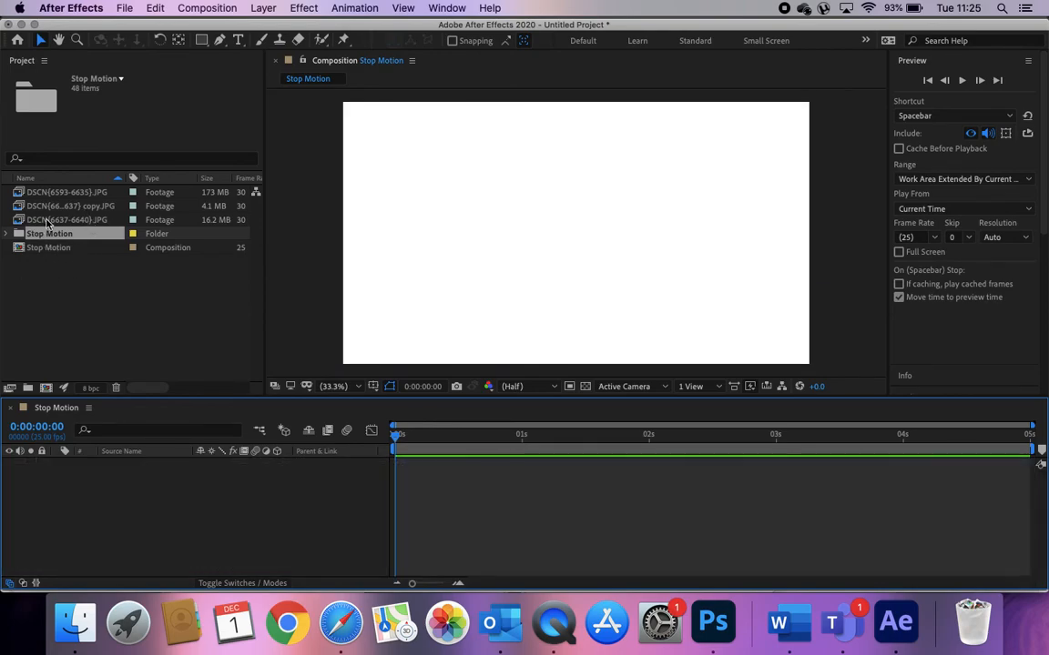
Step: Sort the project items by name in descending order and inspect the three imported image sequences
{"action": "left_click", "coordinate": [71, 221]}
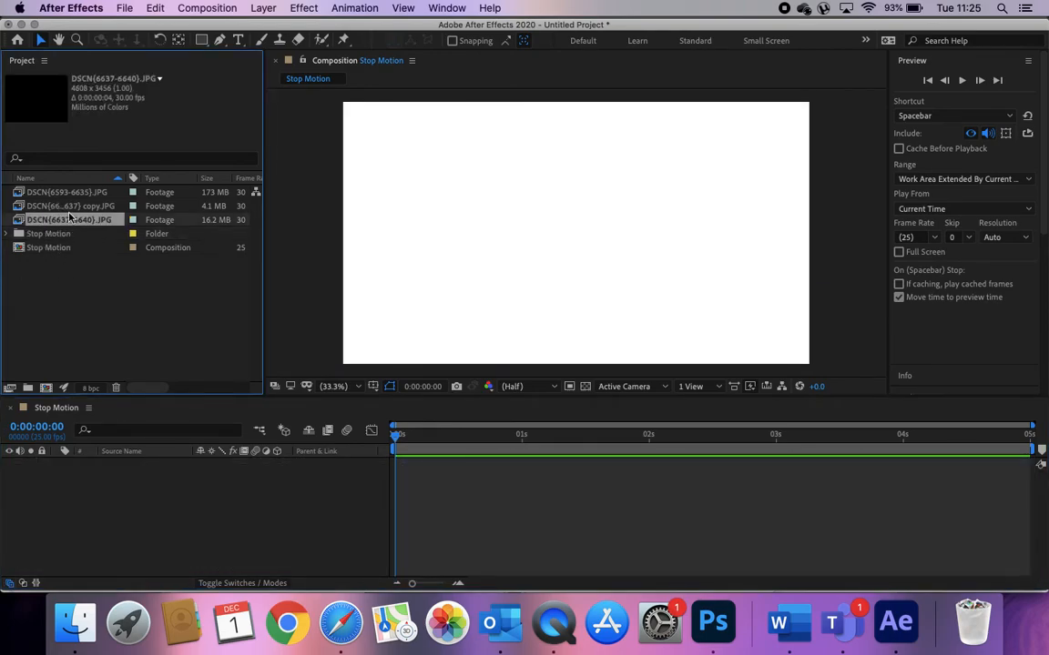
{"action": "left_click", "coordinate": [69, 207]}
{"action": "left_click", "coordinate": [60, 177]}
{"action": "left_click", "coordinate": [55, 192]}
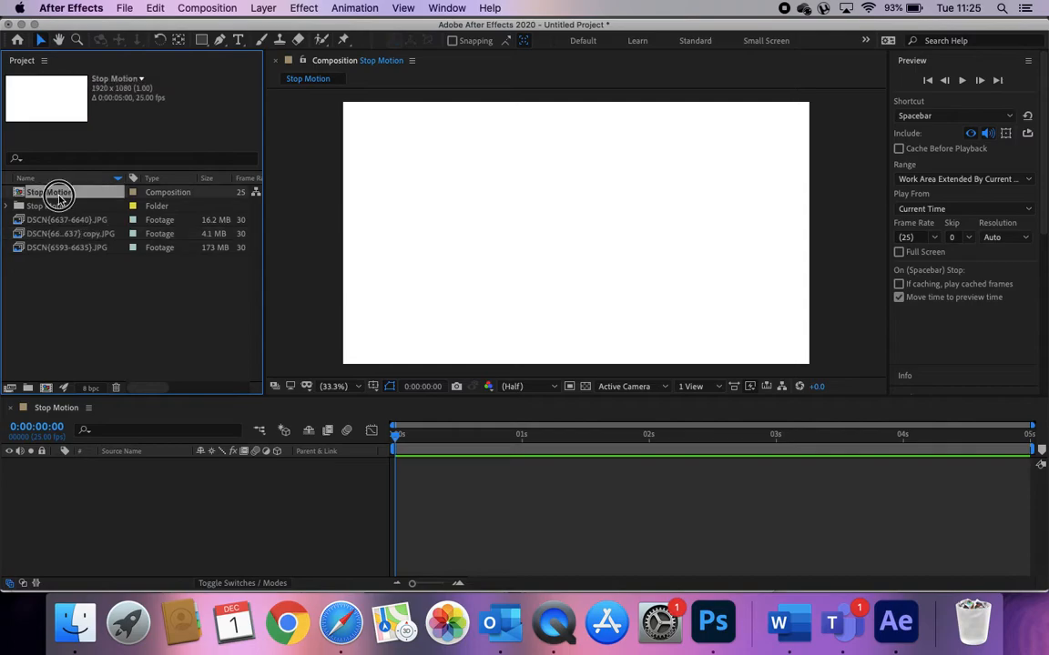
{"action": "left_click", "coordinate": [55, 222]}
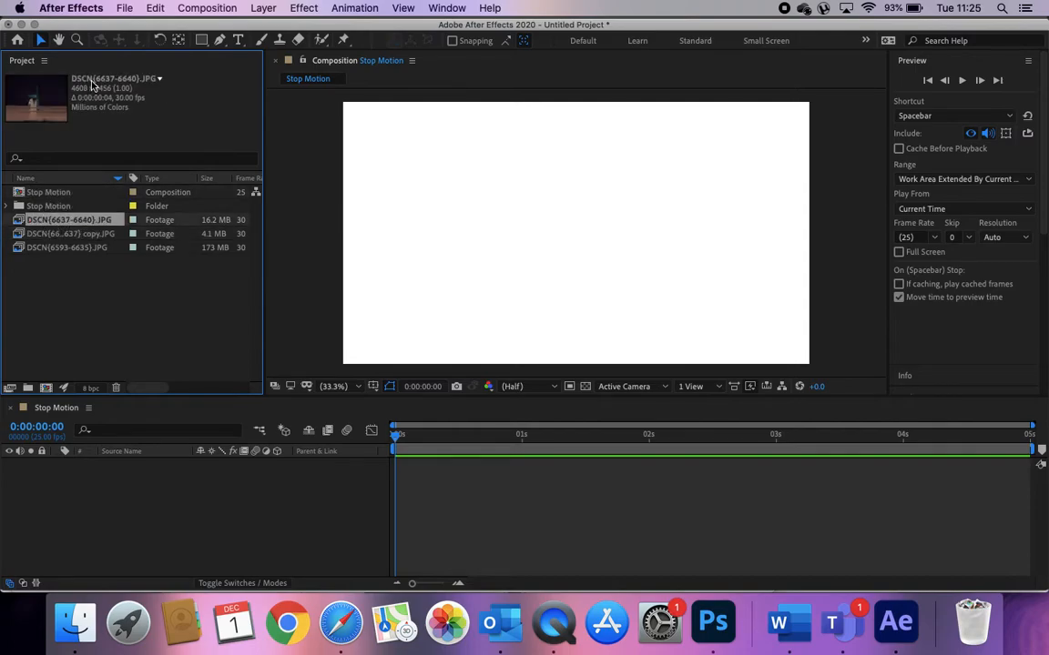
{"action": "left_click", "coordinate": [73, 236]}
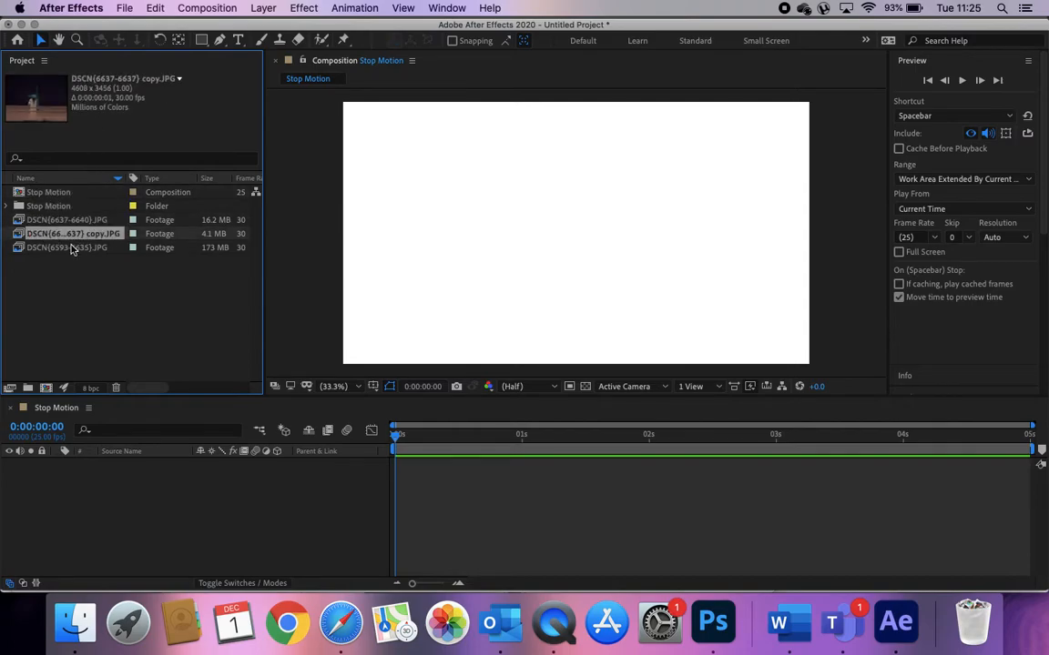
{"action": "left_click", "coordinate": [73, 249]}
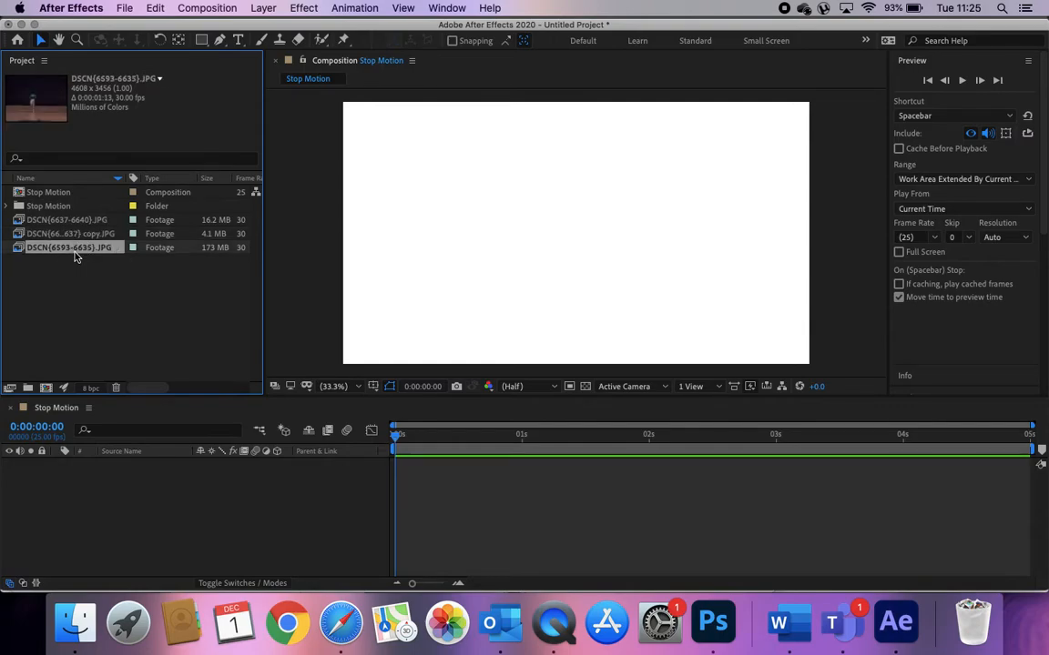
Step: Add the DSCN{6637-6640}.JPG sequence to the Stop Motion timeline, preview it briefly, and return the current time to 0:00:00:00
{"action": "left_click", "coordinate": [76, 222]}
{"action": "left_click_drag", "start_coordinate": [75, 222], "coordinate": [85, 482]}
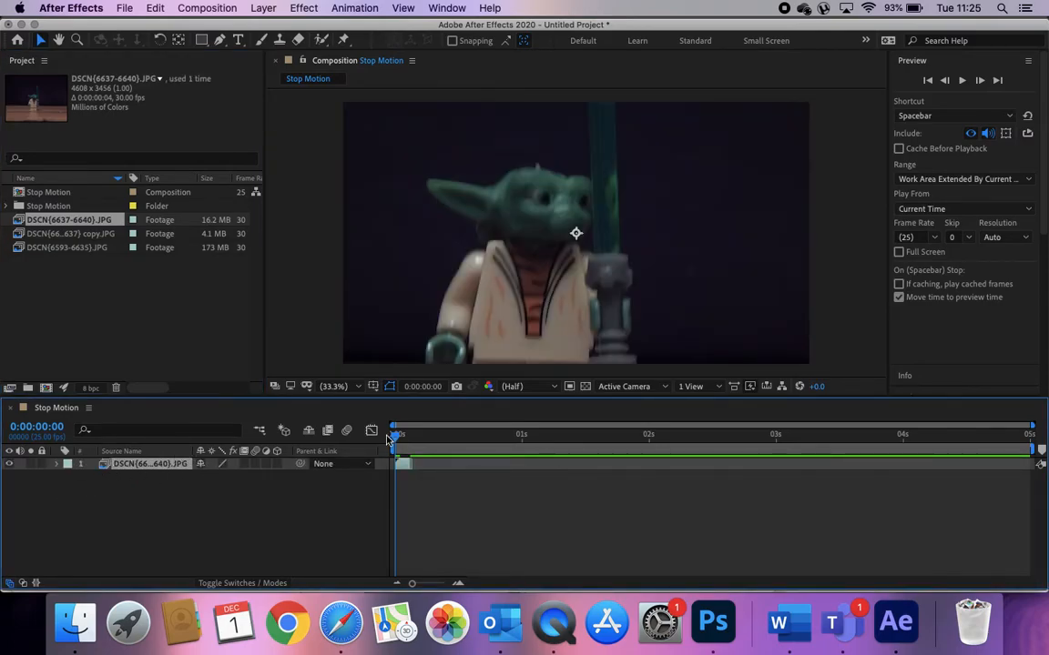
{"action": "left_click_drag", "start_coordinate": [398, 439], "coordinate": [405, 439]}
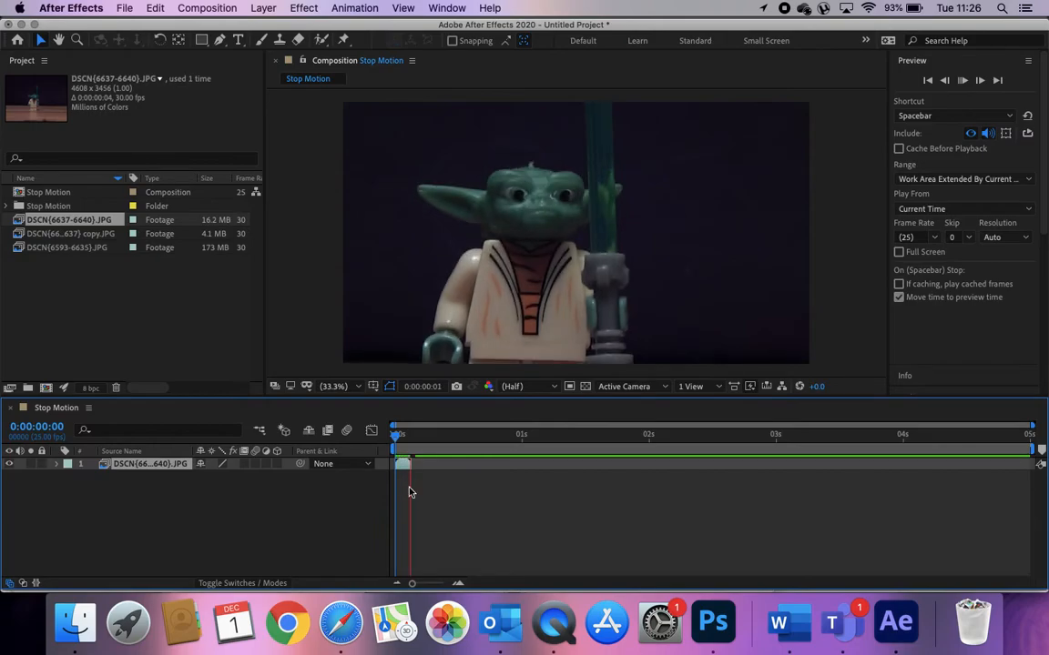
{"action": "key", "text": "space"}
{"action": "left_click_drag", "start_coordinate": [407, 436], "coordinate": [372, 435]}
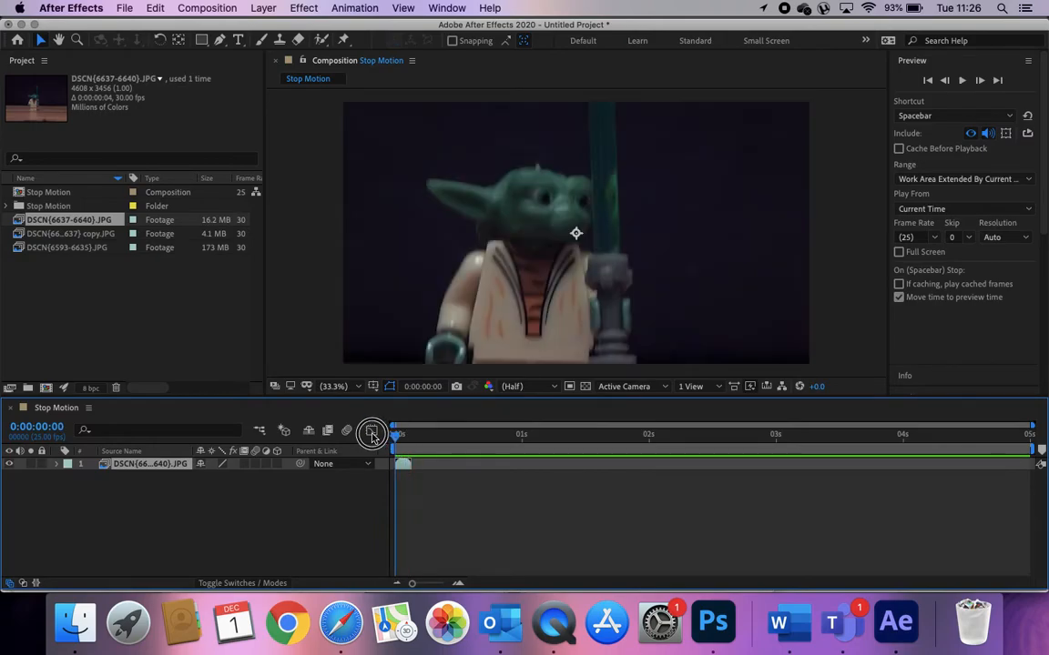
Step: Add the DSCN{6637-6637} copy.JPG and DSCN{6593-6635}.JPG sequences below the first layer, and hide the upper two layers
{"action": "left_click_drag", "start_coordinate": [61, 235], "coordinate": [117, 494]}
{"action": "left_click_drag", "start_coordinate": [79, 250], "coordinate": [160, 491]}
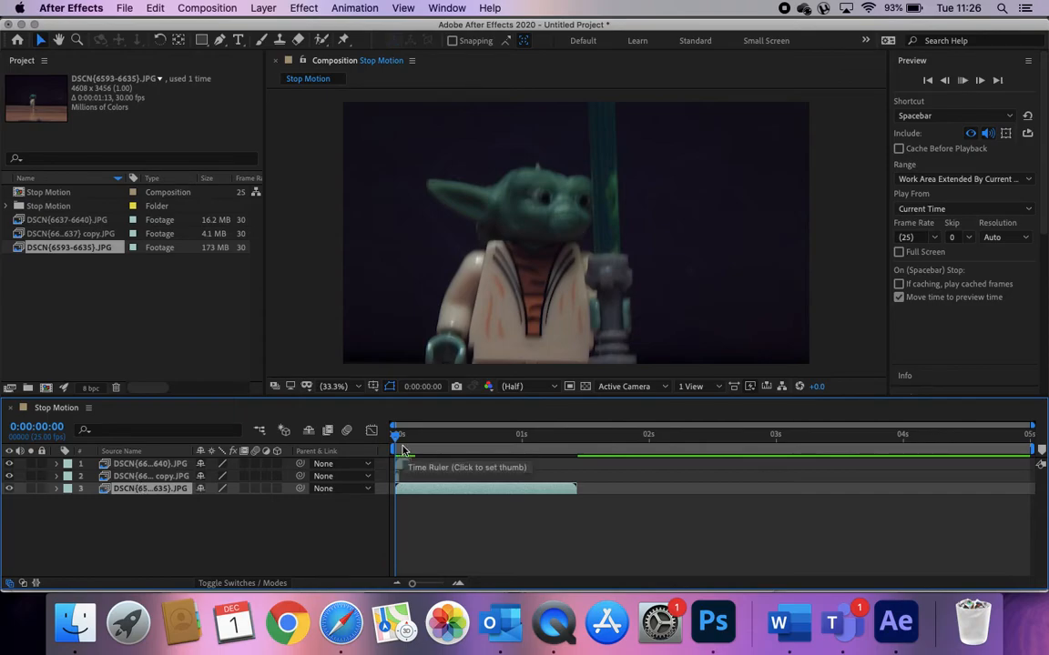
{"action": "key", "text": "space"}
{"action": "left_click", "coordinate": [9, 465]}
{"action": "left_click", "coordinate": [10, 477]}
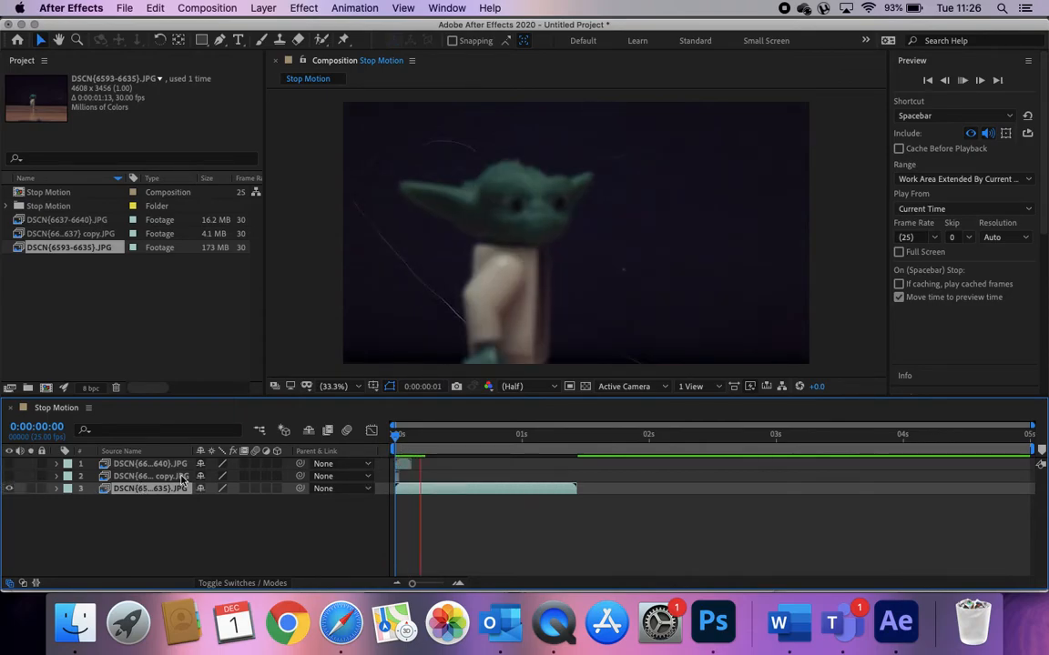
Step: Preview the DSCN{6593-6635}.JPG layer in the composition and stop playback at 0:00:00:11
{"action": "left_click_drag", "start_coordinate": [421, 439], "coordinate": [397, 439]}
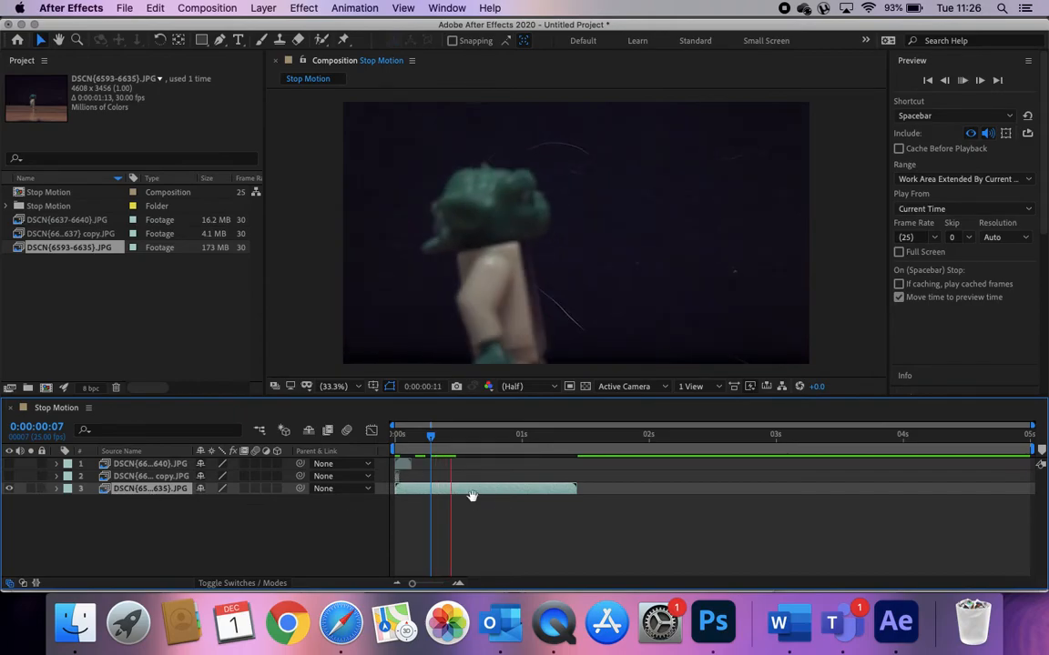
{"action": "key", "text": "space"}
{"action": "left_click", "coordinate": [488, 272]}
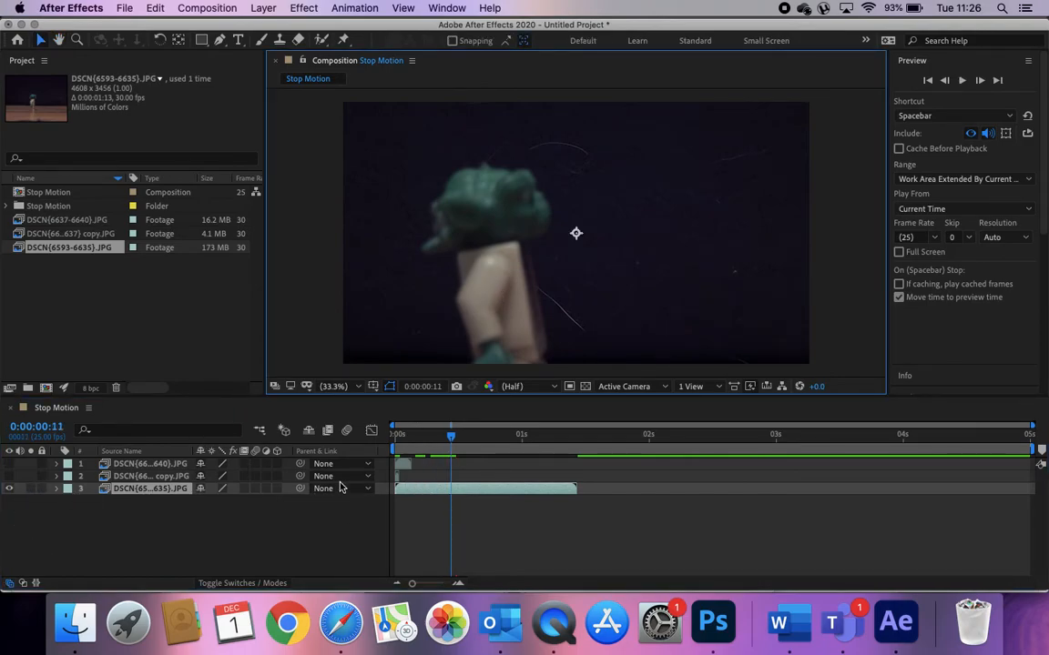
Step: Scale the DSCN{6593-6635}.JPG layer down around its centre until it is only slightly larger than the composition frame
{"action": "left_click", "coordinate": [358, 388]}
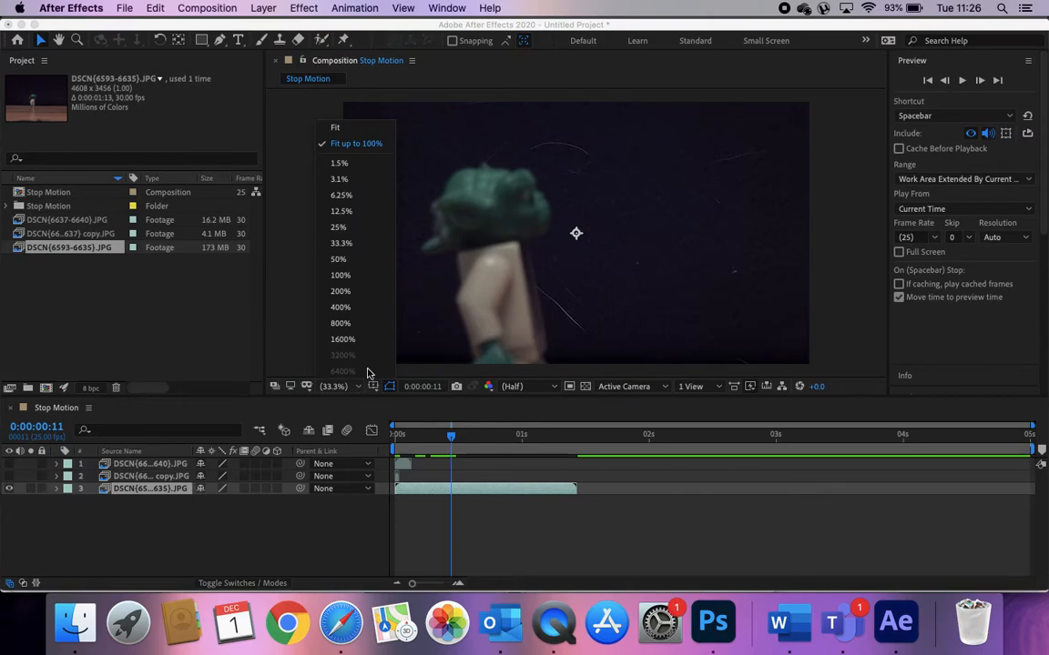
{"action": "left_click", "coordinate": [365, 216]}
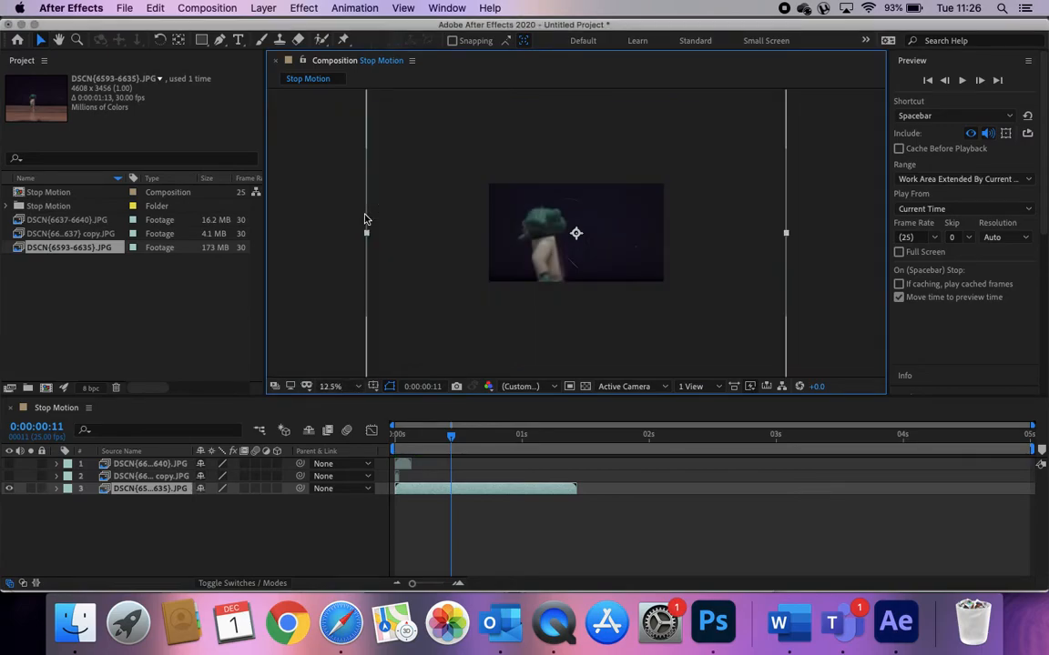
{"action": "scroll", "coordinate": [405, 164], "scroll_direction": "up", "scroll_amount": 3}
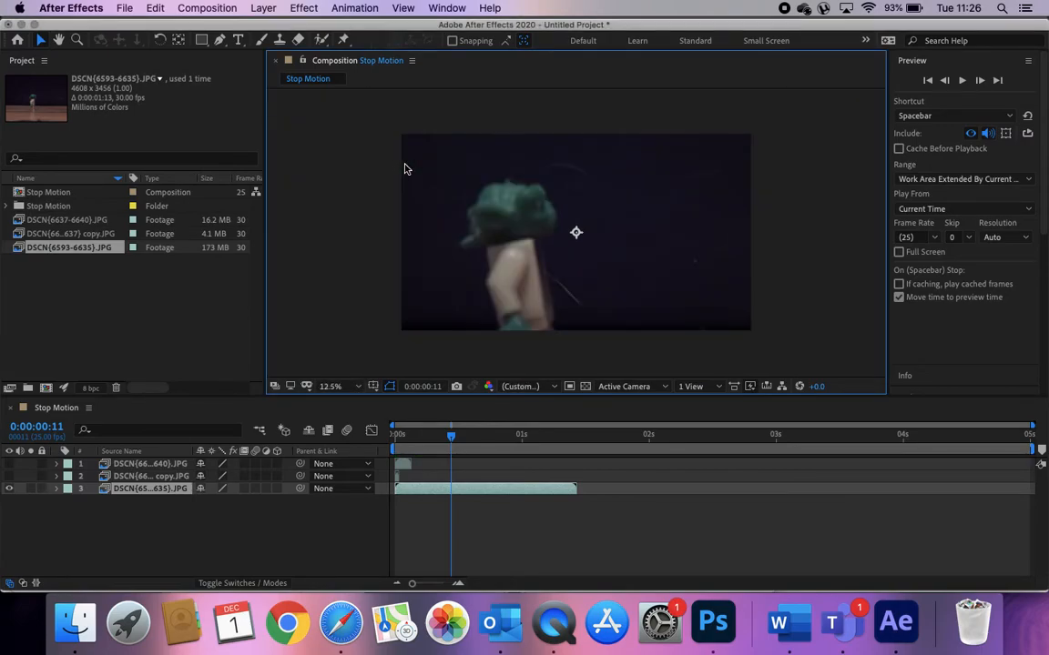
{"action": "scroll", "coordinate": [403, 168], "scroll_direction": "down", "scroll_amount": 8}
{"action": "left_click", "coordinate": [436, 491]}
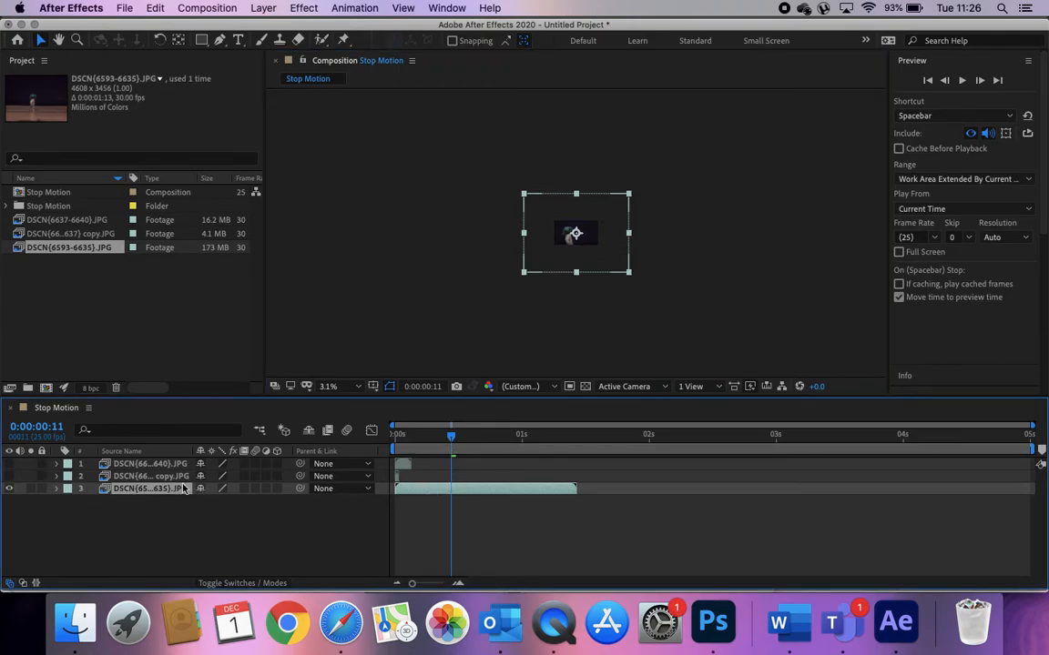
{"action": "left_click", "coordinate": [525, 197]}
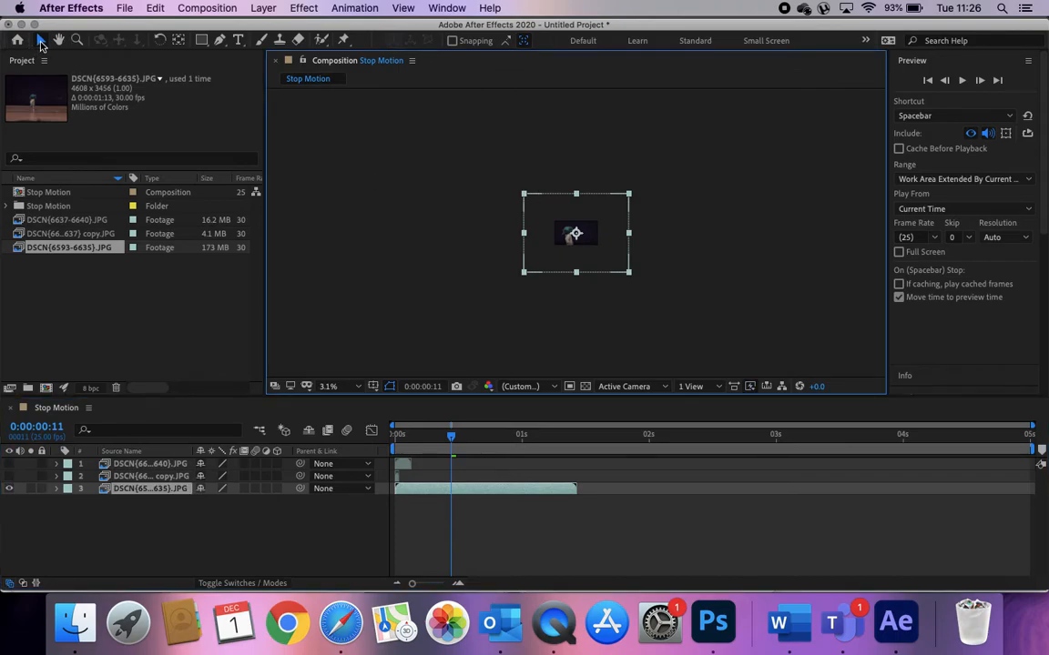
{"action": "left_click", "coordinate": [58, 40]}
{"action": "left_click_drag", "start_coordinate": [528, 121], "coordinate": [507, 103]}
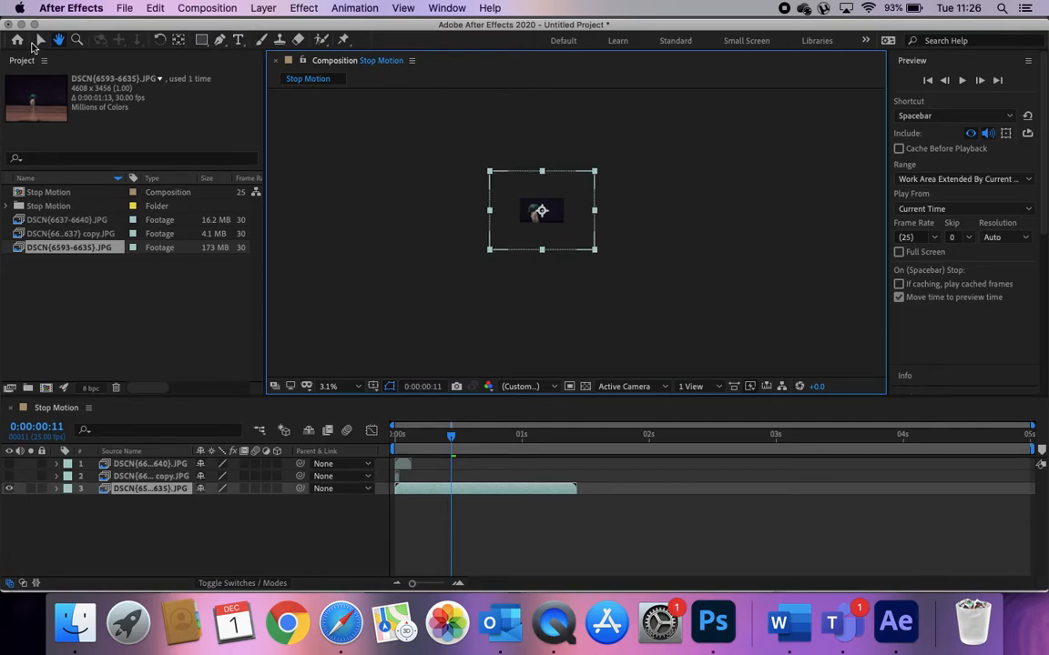
{"action": "left_click", "coordinate": [38, 41]}
{"action": "left_click_drag", "start_coordinate": [490, 173], "coordinate": [515, 196]}
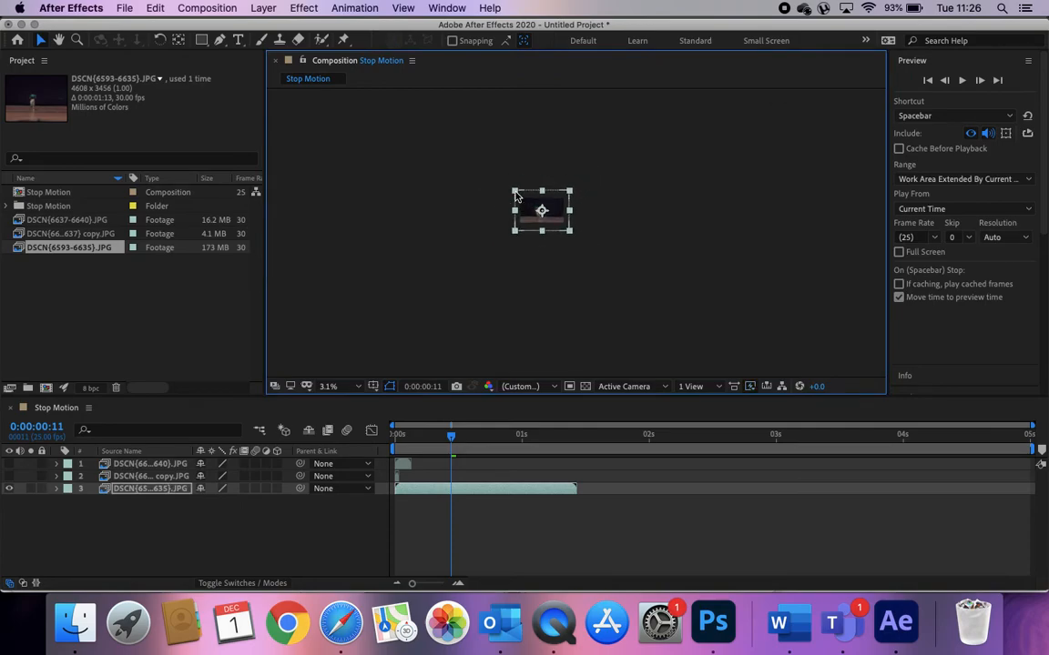
Step: Scale the DSCN{6593-6635}.JPG layer down further so its width closely matches the composition frame's width
{"action": "scroll", "coordinate": [563, 232], "scroll_direction": "up", "scroll_amount": 6}
{"action": "scroll", "coordinate": [666, 284], "scroll_direction": "up", "scroll_amount": 2}
{"action": "scroll", "coordinate": [665, 284], "scroll_direction": "down", "scroll_amount": 8}
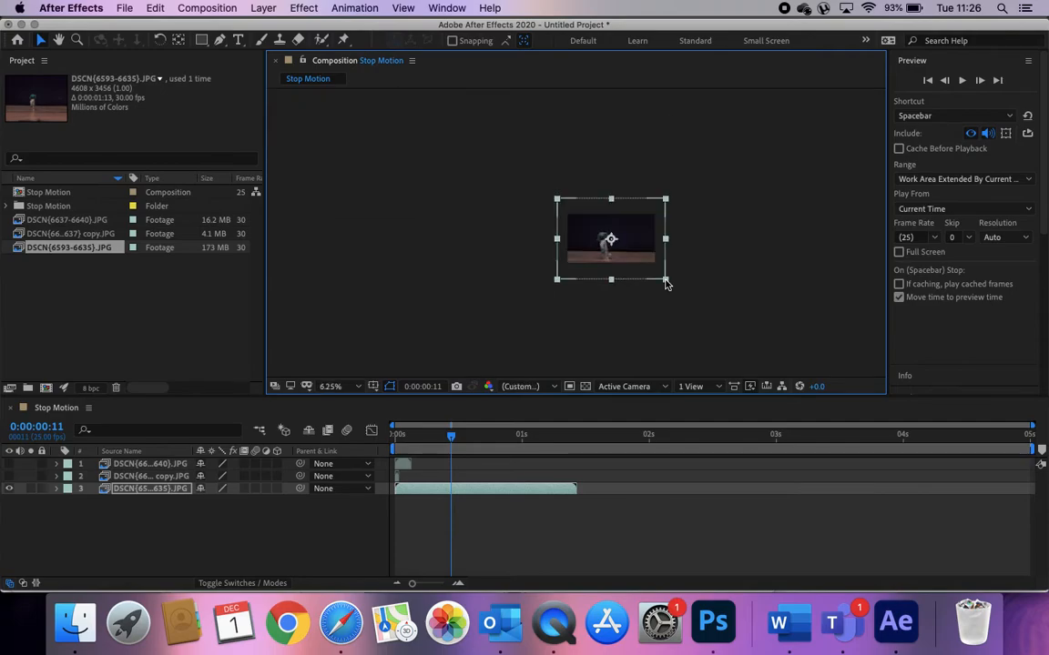
{"action": "left_click", "coordinate": [665, 283]}
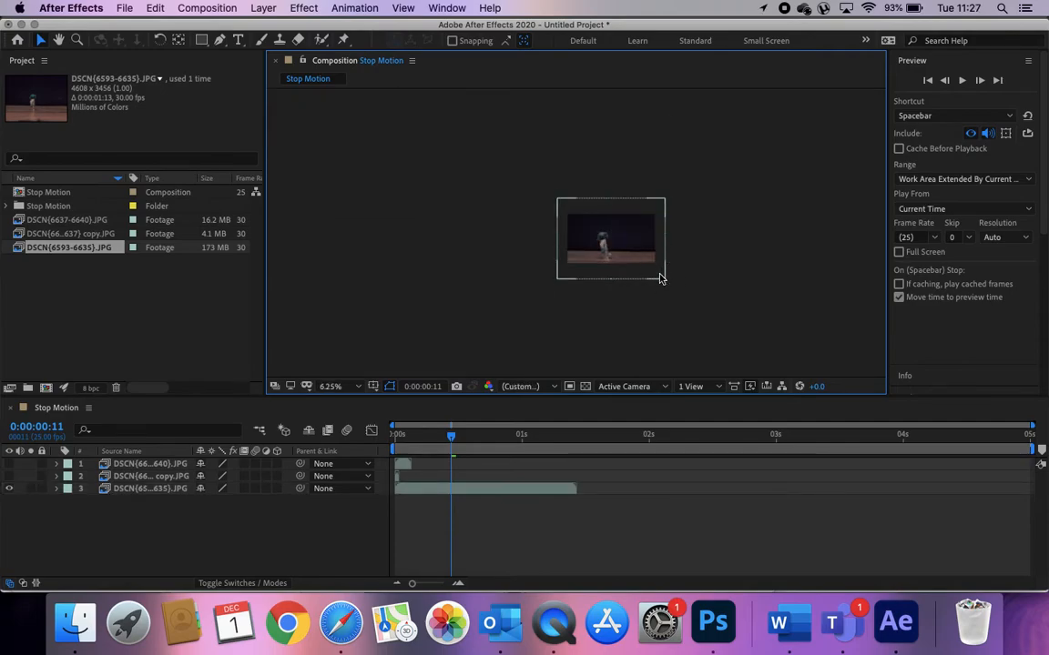
{"action": "left_click", "coordinate": [659, 279]}
{"action": "left_click", "coordinate": [663, 278]}
{"action": "left_click_drag", "start_coordinate": [660, 277], "coordinate": [660, 278]}
{"action": "scroll", "coordinate": [660, 277], "scroll_direction": "up", "scroll_amount": 3}
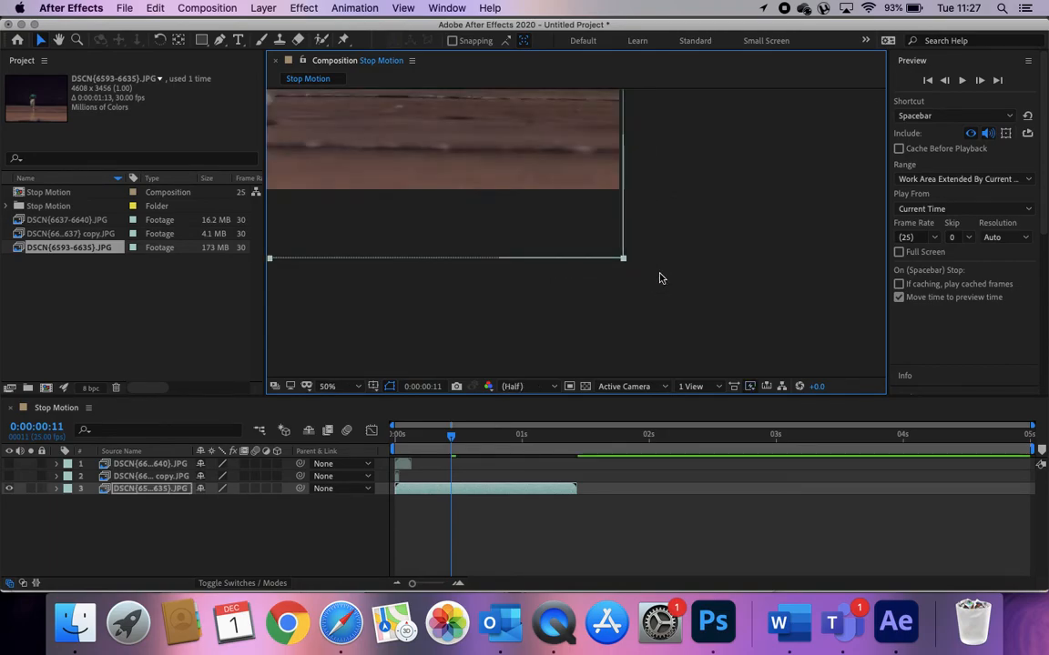
{"action": "left_click", "coordinate": [355, 386]}
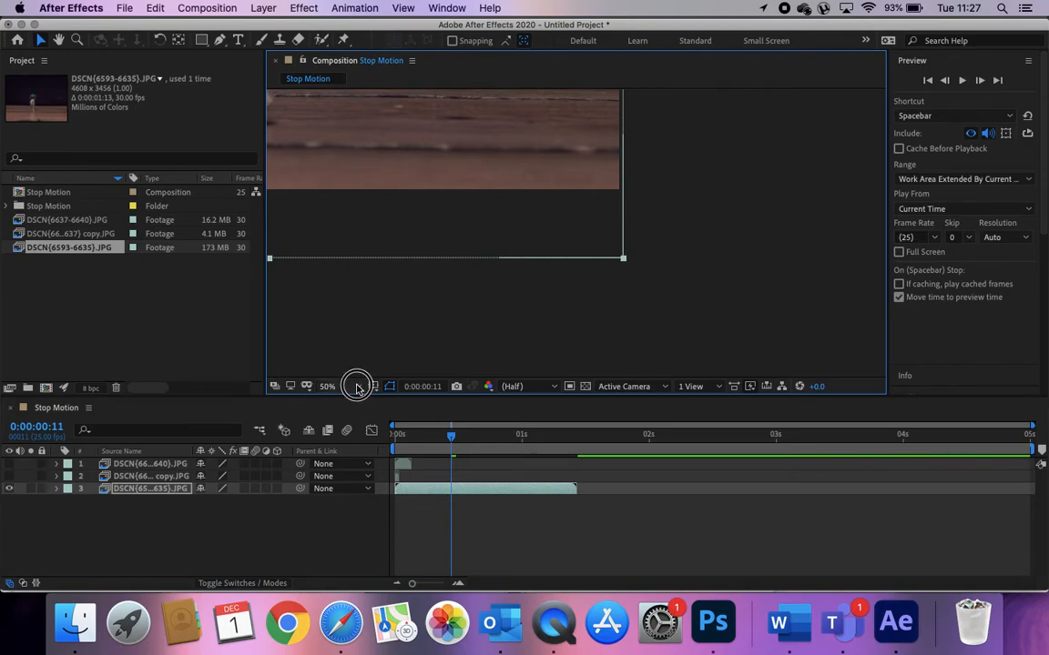
Step: Fit the composition in view and nudge the DSCN{6593-6635}.JPG layer vertically to refine its position in the frame
{"action": "left_click", "coordinate": [355, 144]}
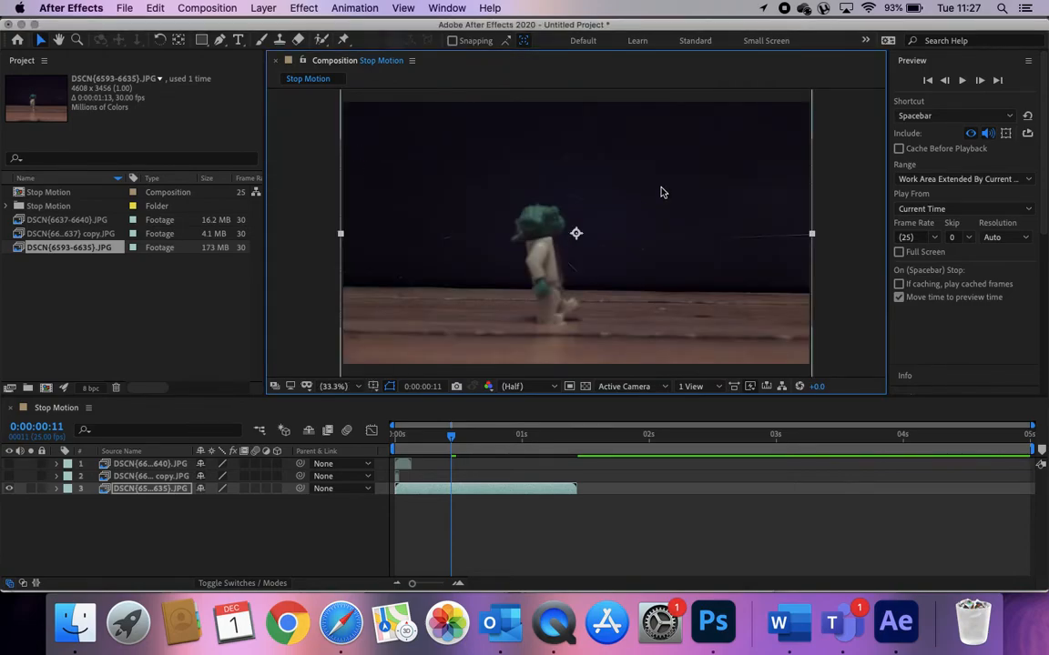
{"action": "left_click", "coordinate": [694, 251]}
{"action": "left_click_drag", "start_coordinate": [694, 251], "coordinate": [694, 244]}
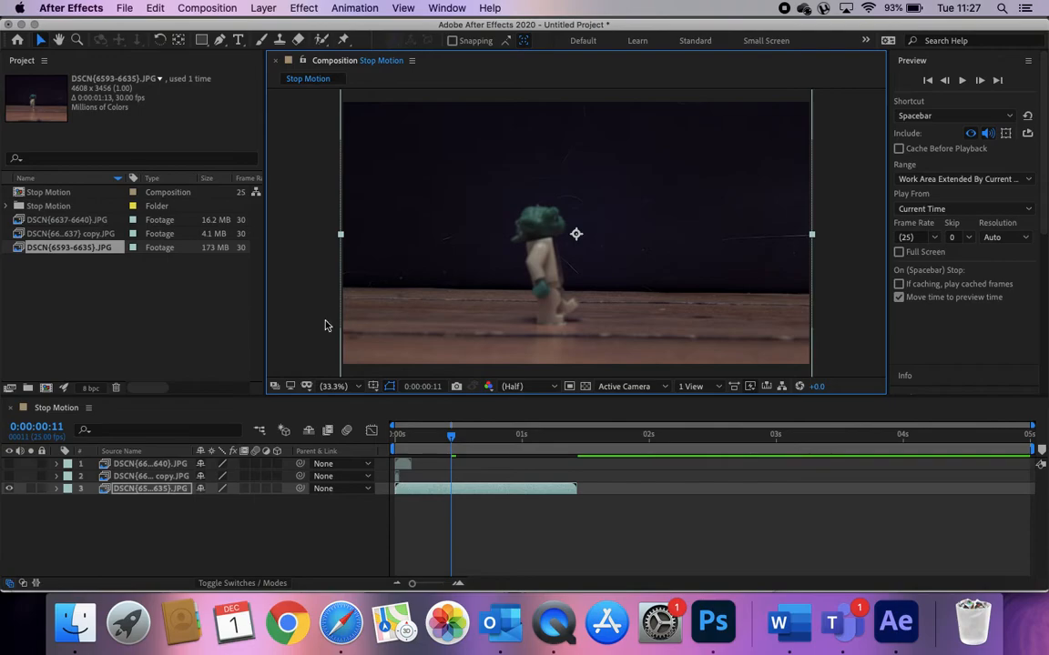
Step: Scale the DSCN{6637-6640}.JPG layer down close to the composition's width with DSCN{6593-6635}.JPG hidden, and show that layer again
{"action": "left_click", "coordinate": [151, 477]}
{"action": "left_click", "coordinate": [9, 488]}
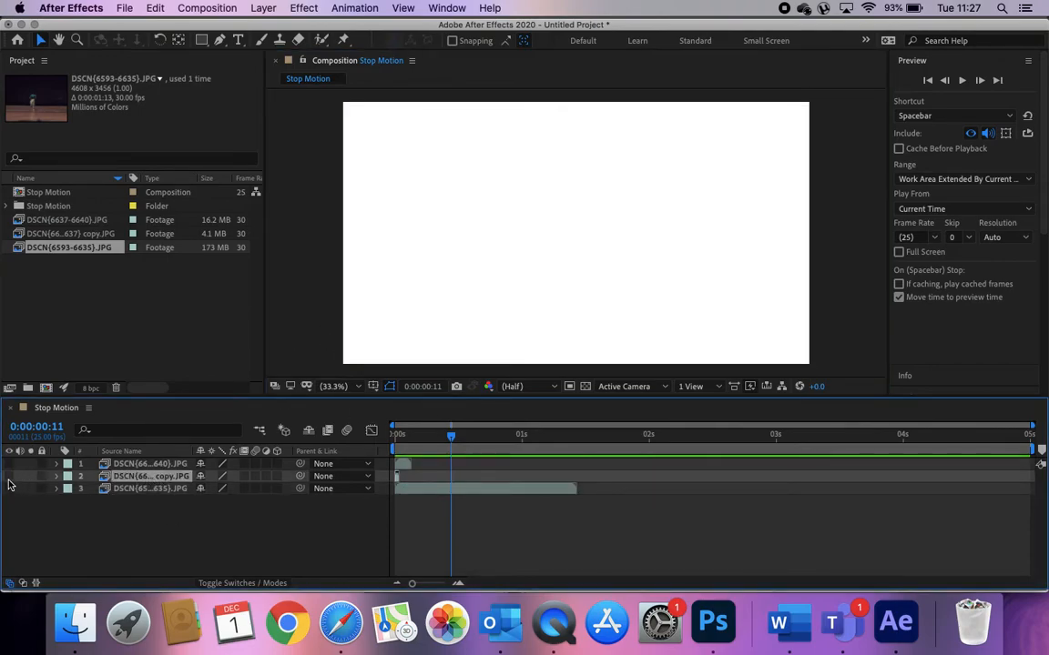
{"action": "left_click", "coordinate": [9, 488]}
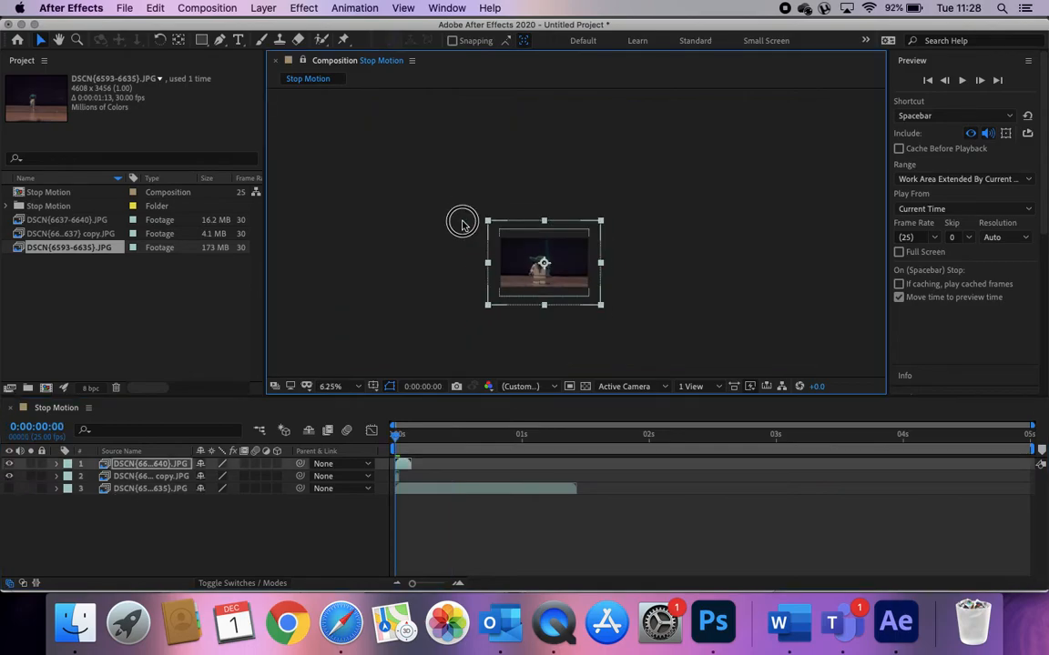
{"action": "key", "text": "super+alt+f"}
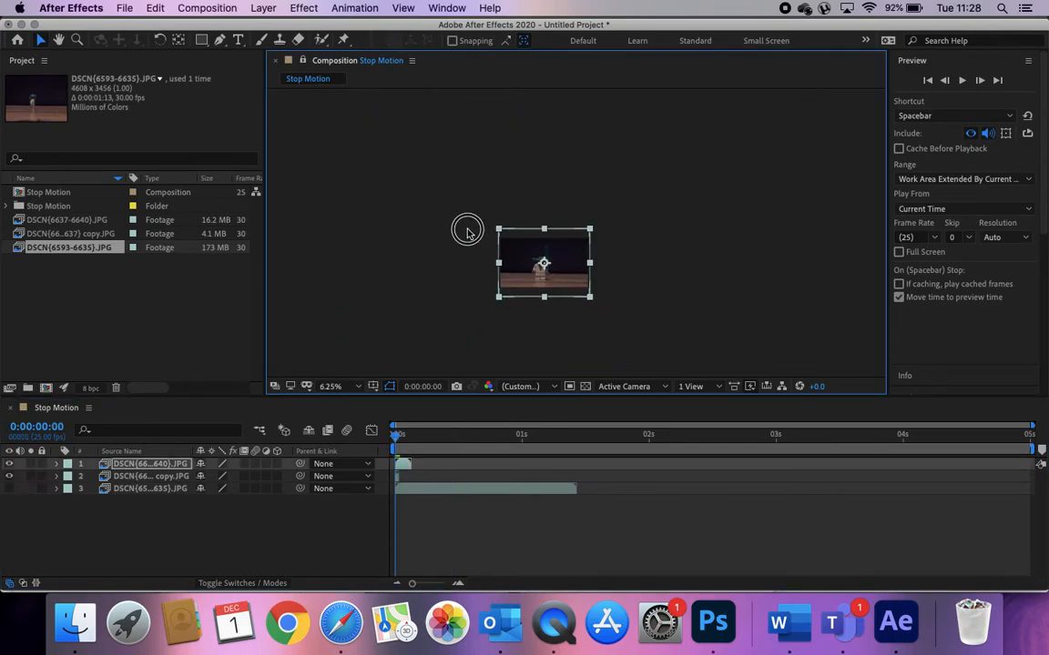
{"action": "left_click", "coordinate": [11, 491]}
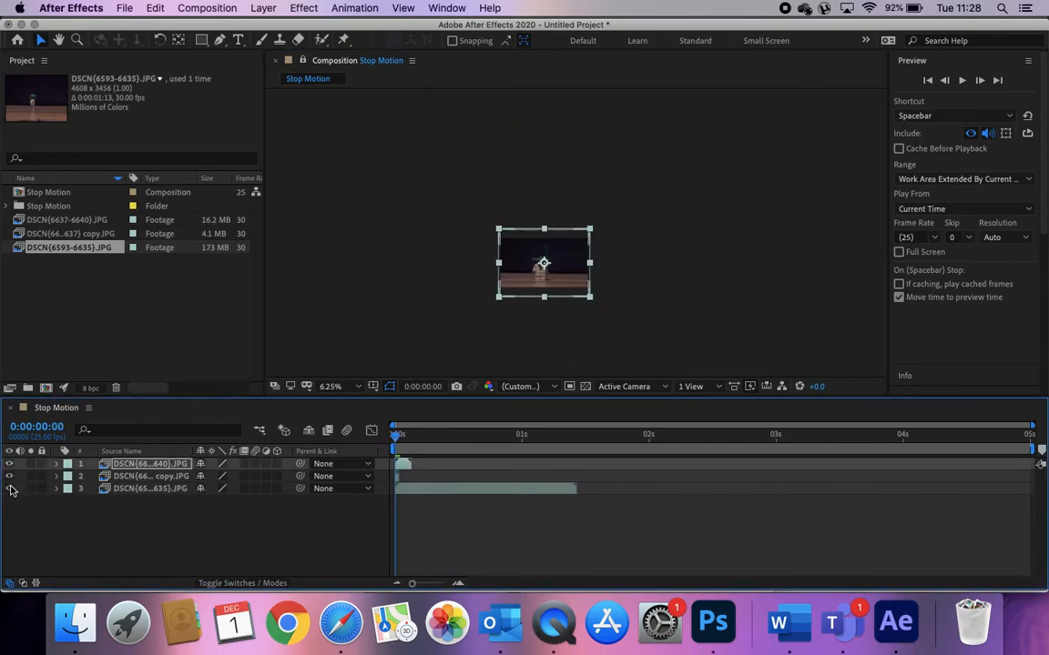
Step: Fine-tune the scale of the DSCN{6637-6640}.JPG and DSCN{6637-6637} copy.JPG layers to match the bounds of the DSCN{6593-6635}.JPG layer
{"action": "left_click", "coordinate": [107, 487]}
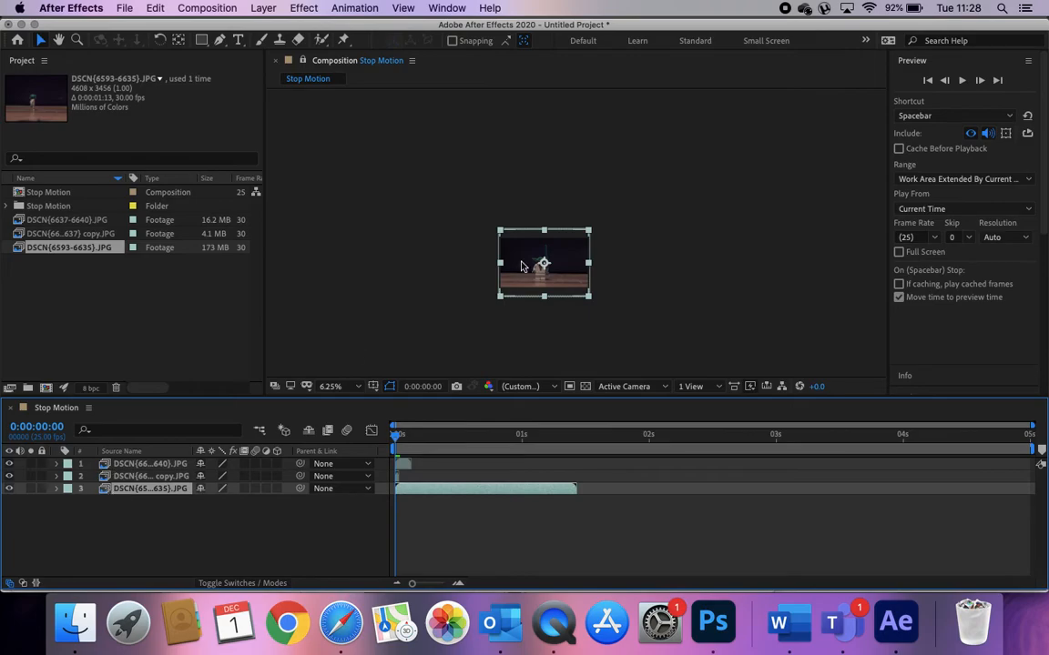
{"action": "scroll", "coordinate": [522, 266], "scroll_direction": "up", "scroll_amount": 1}
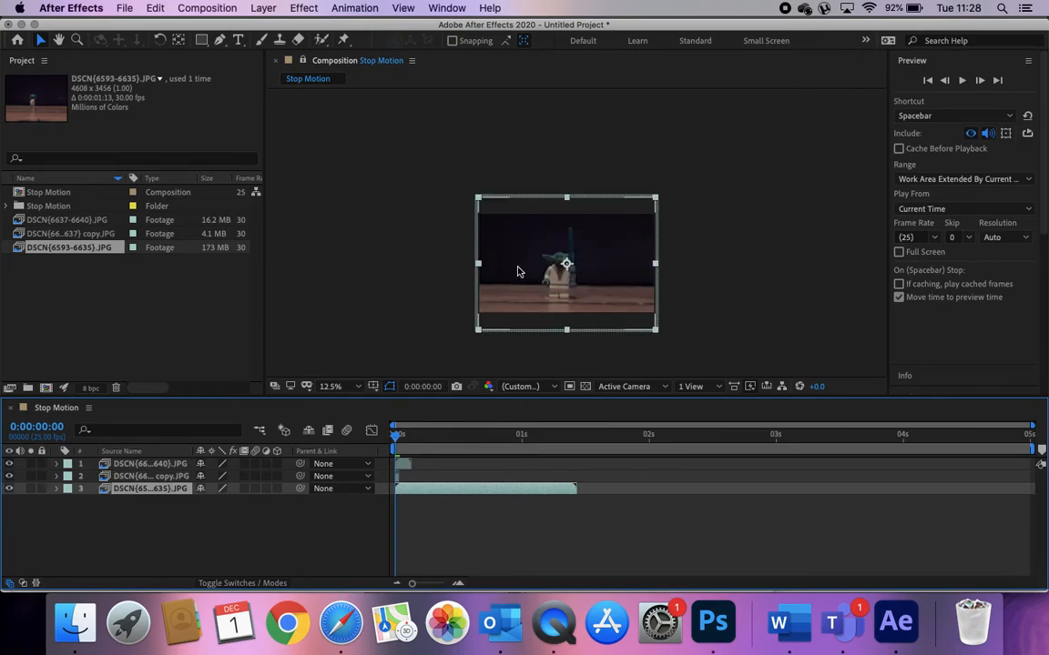
{"action": "scroll", "coordinate": [517, 271], "scroll_direction": "up", "scroll_amount": 1}
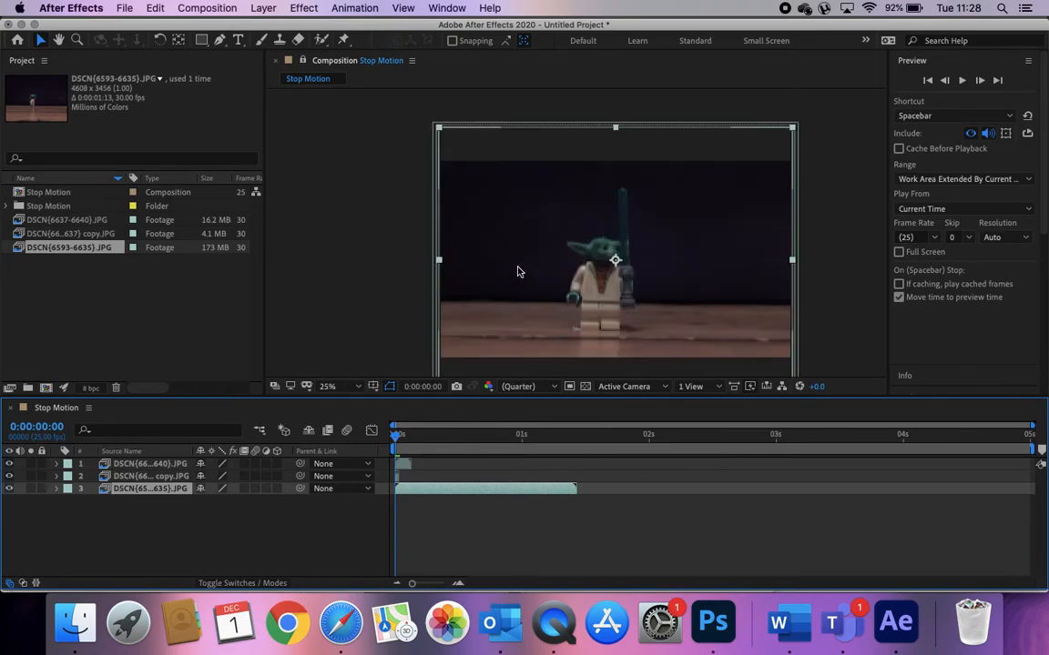
{"action": "left_click", "coordinate": [438, 125]}
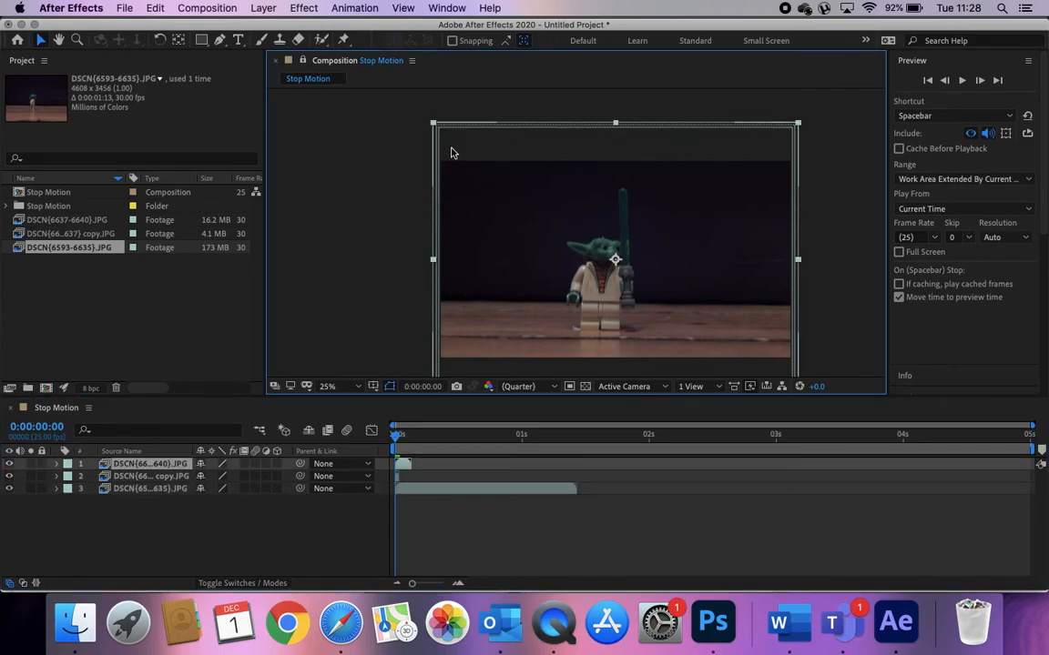
{"action": "left_click", "coordinate": [437, 125]}
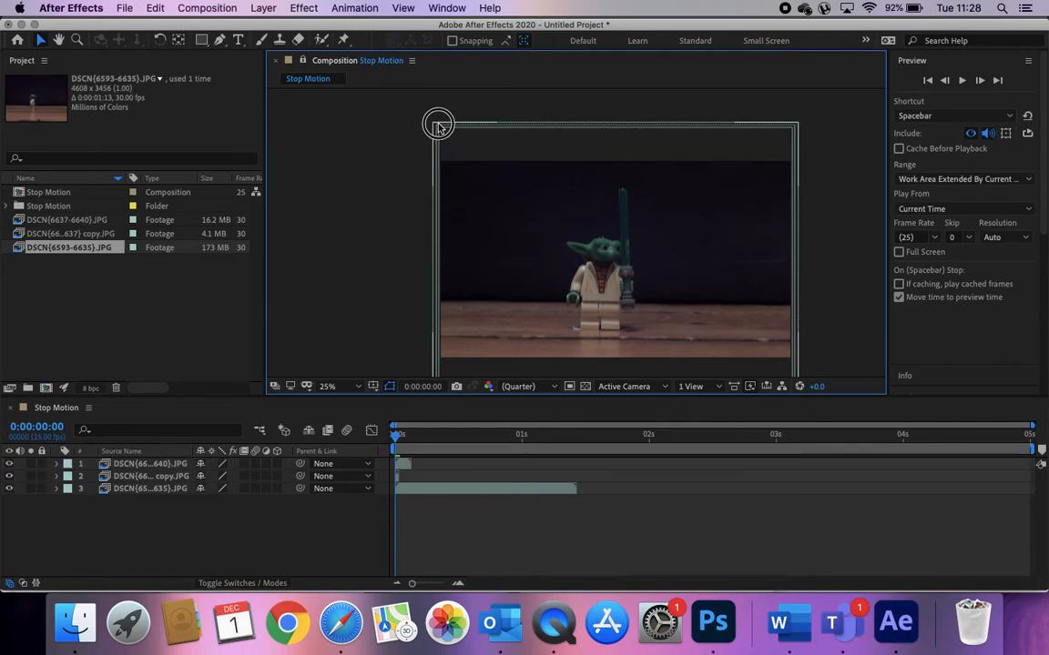
{"action": "left_click", "coordinate": [486, 213]}
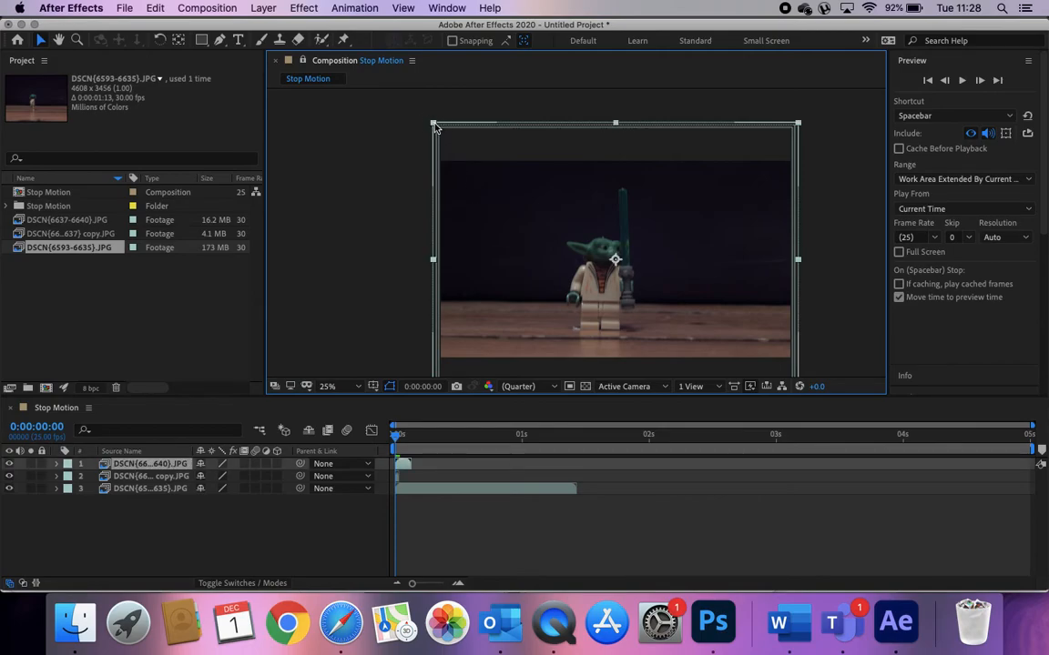
{"action": "left_click_drag", "start_coordinate": [433, 124], "coordinate": [435, 127]}
{"action": "left_click", "coordinate": [155, 478]}
{"action": "left_click", "coordinate": [497, 139]}
Step: Toggle the visibility of the three layers to compare their framing, leaving only DSCN{6593-6635}.JPG visible
{"action": "left_click_drag", "start_coordinate": [9, 463], "coordinate": [11, 494]}
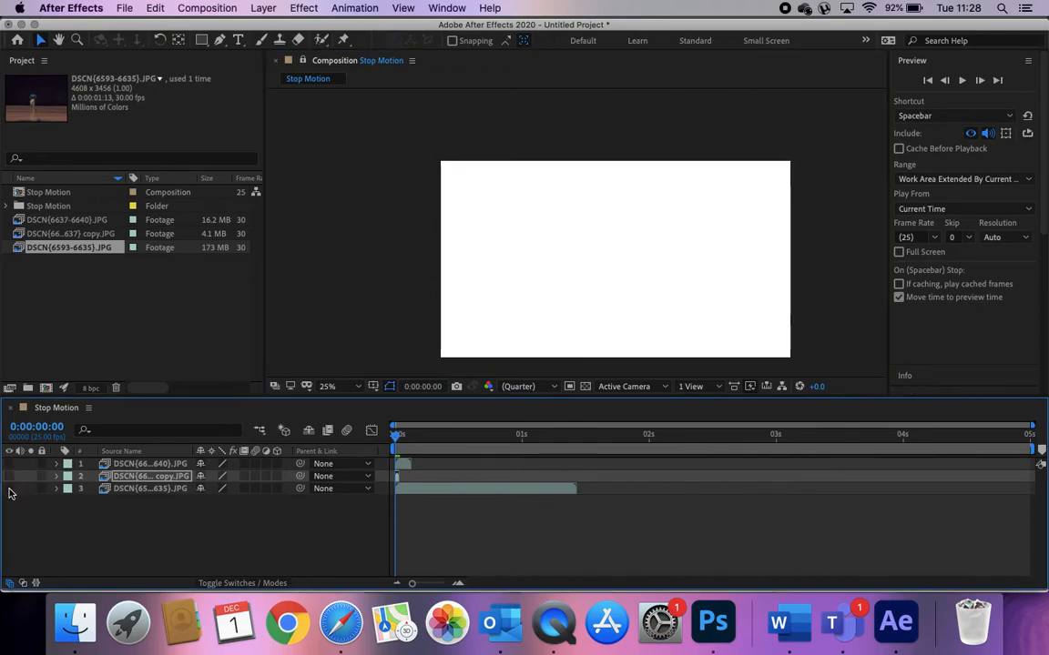
{"action": "left_click", "coordinate": [10, 476]}
{"action": "left_click", "coordinate": [9, 489]}
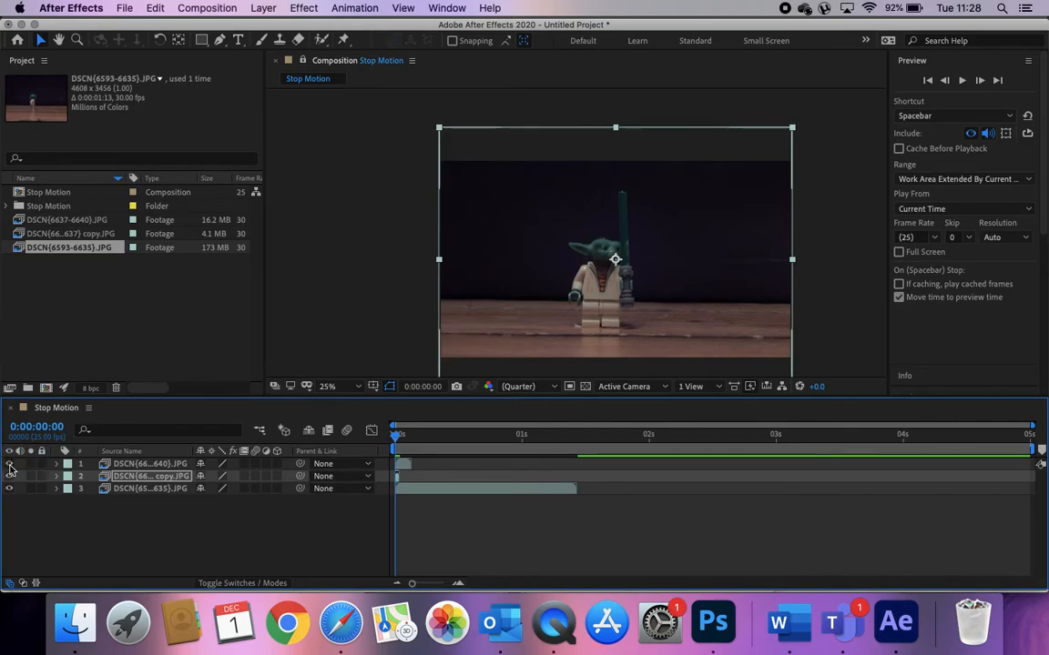
{"action": "left_click", "coordinate": [9, 476]}
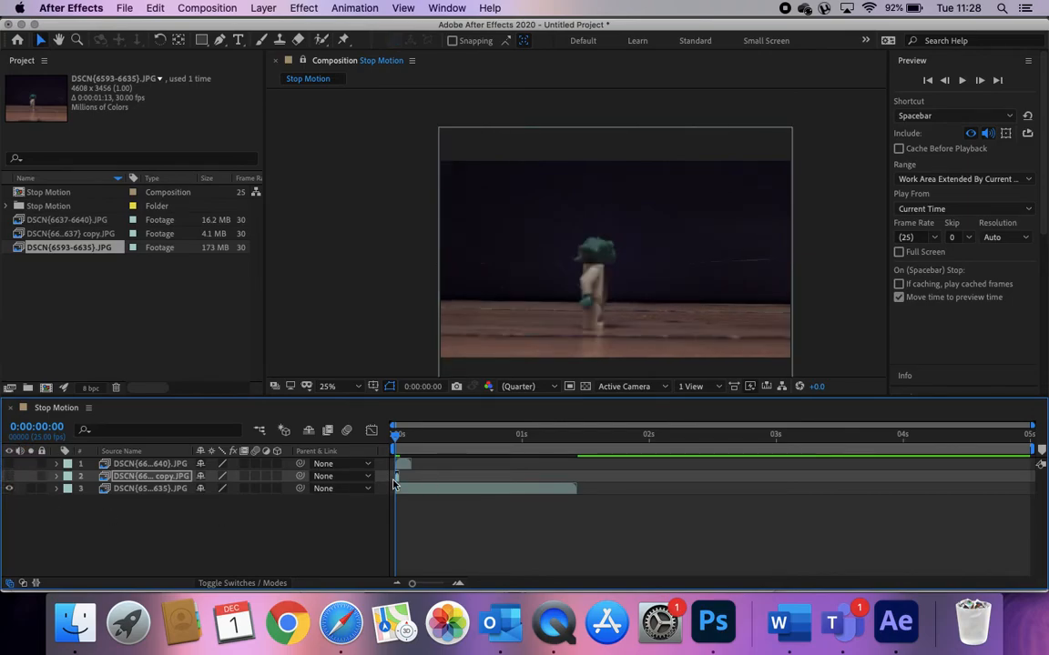
Step: Arrange the layers back to back in time, with DSCN{6637-6637} copy.JPG after DSCN{6593-6635}.JPG and DSCN{6637-6640}.JPG last
{"action": "right_click", "coordinate": [403, 482]}
{"action": "left_click", "coordinate": [384, 581]}
{"action": "left_click_drag", "start_coordinate": [414, 589], "coordinate": [436, 588]}
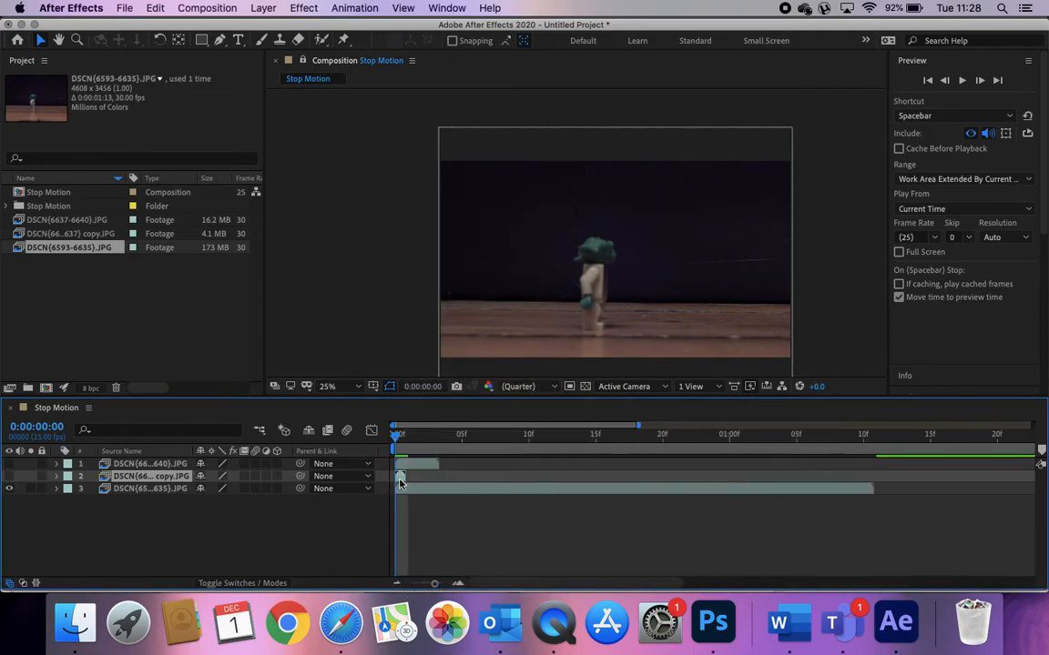
{"action": "left_click_drag", "start_coordinate": [401, 482], "coordinate": [881, 476]}
{"action": "left_click_drag", "start_coordinate": [400, 467], "coordinate": [921, 462]}
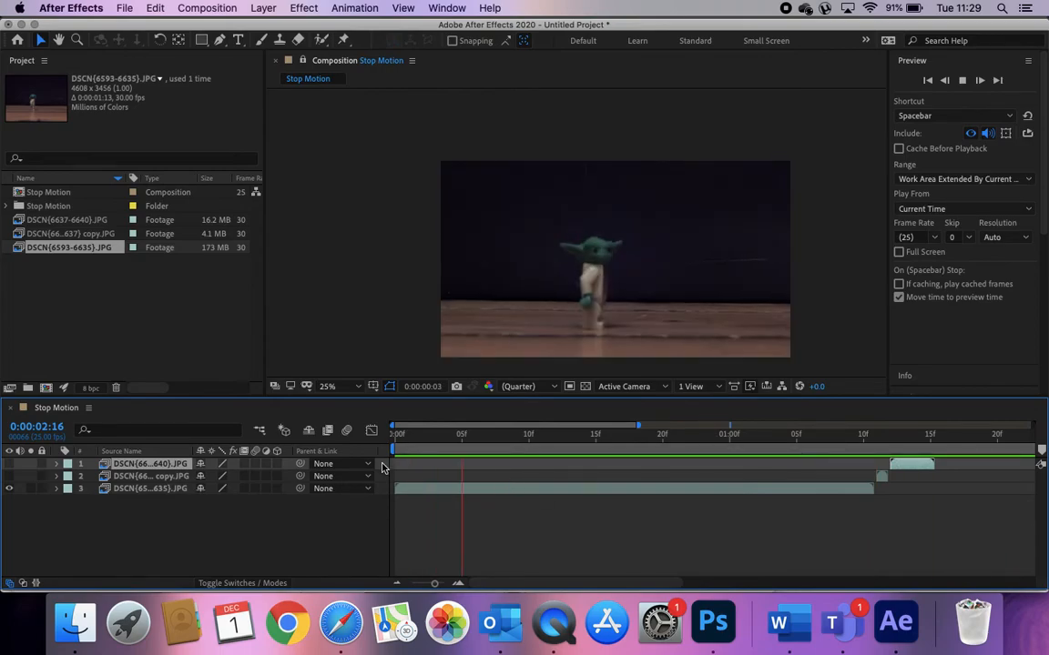
Step: Preview the end of the sequence from 0:00:01:14 and stop playback at 0:00:02:12
{"action": "key", "text": "space"}
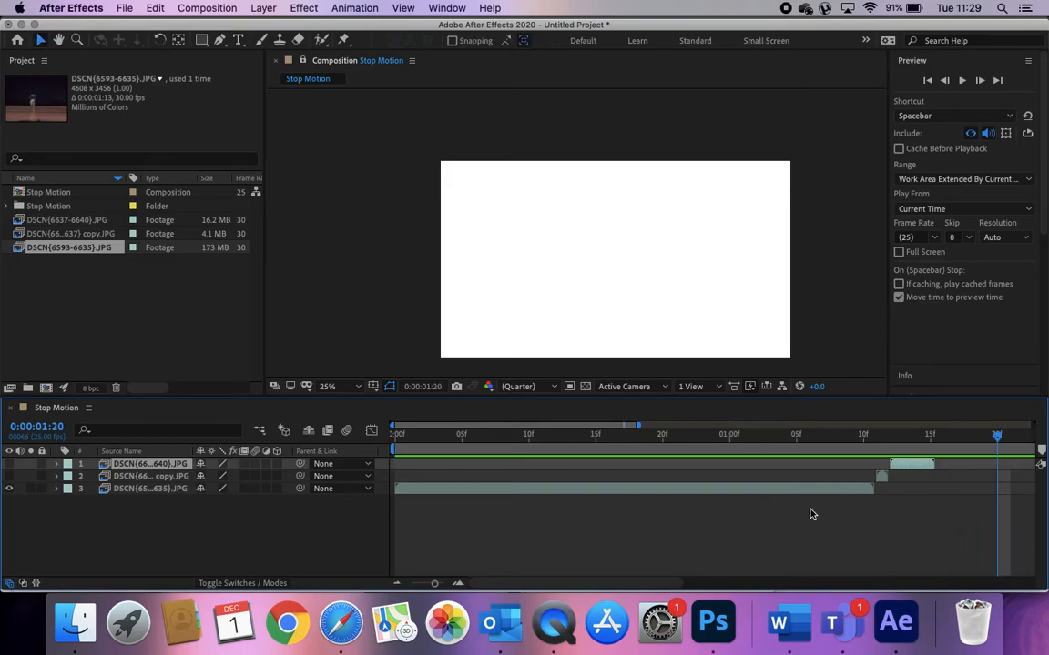
{"action": "left_click", "coordinate": [913, 440]}
{"action": "left_click", "coordinate": [916, 437]}
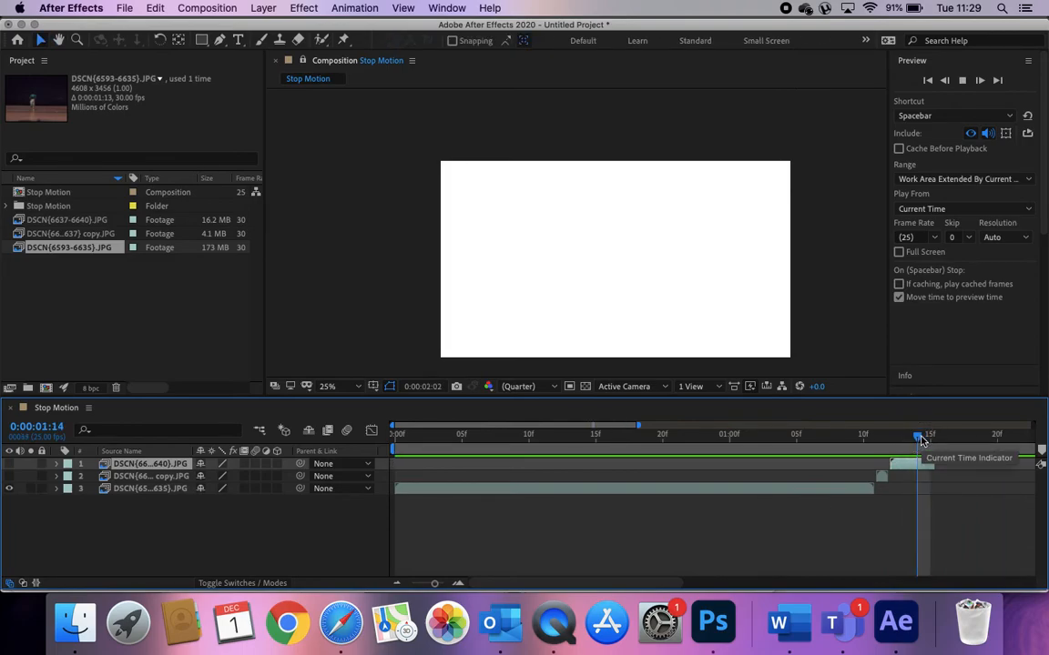
{"action": "key", "text": "space"}
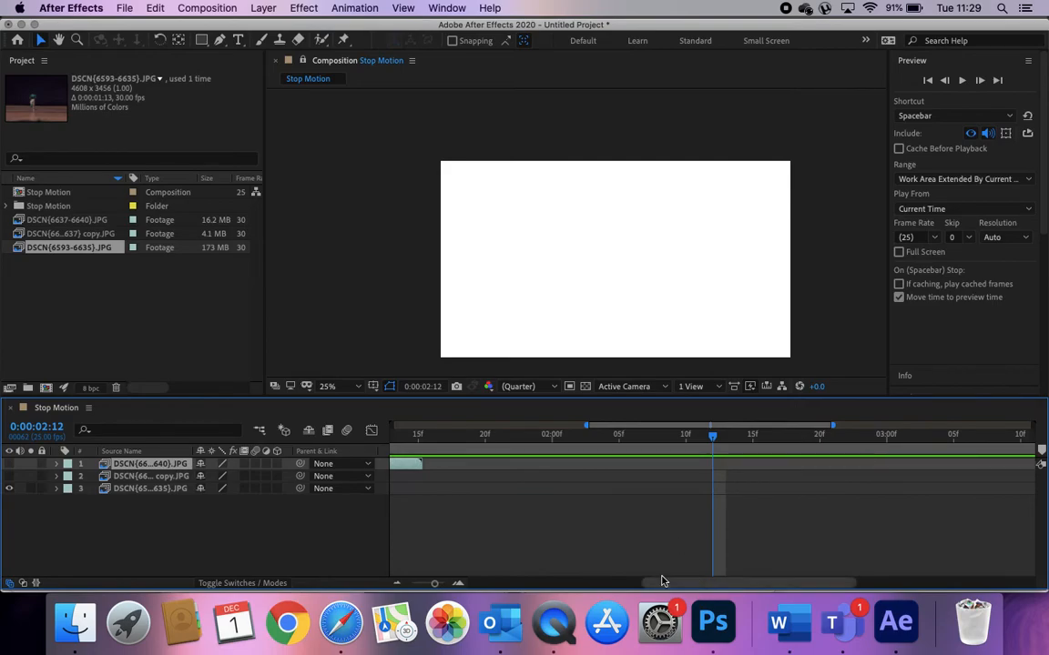
Step: Make the two upper layers visible and preview the animation from 0:00:00:23
{"action": "left_click", "coordinate": [8, 476]}
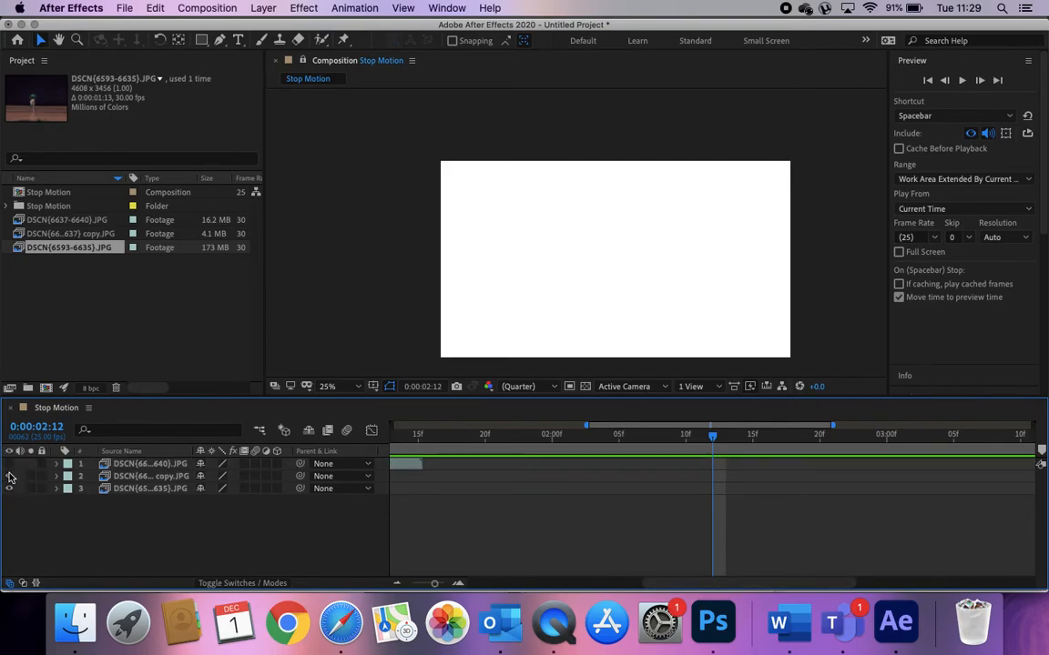
{"action": "left_click_drag", "start_coordinate": [747, 581], "coordinate": [537, 596]}
{"action": "left_click", "coordinate": [702, 437]}
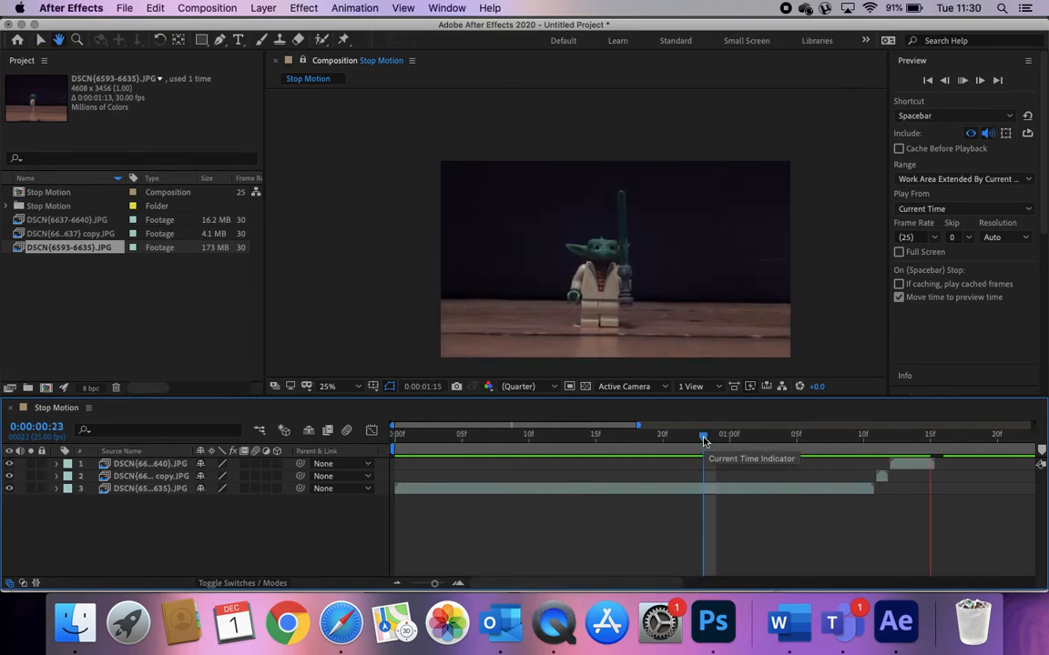
{"action": "key", "text": "space"}
Step: Preview the whole animation from the beginning and stop playback at 0:00:01:07
{"action": "left_click_drag", "start_coordinate": [921, 442], "coordinate": [391, 434]}
{"action": "key", "text": "space"}
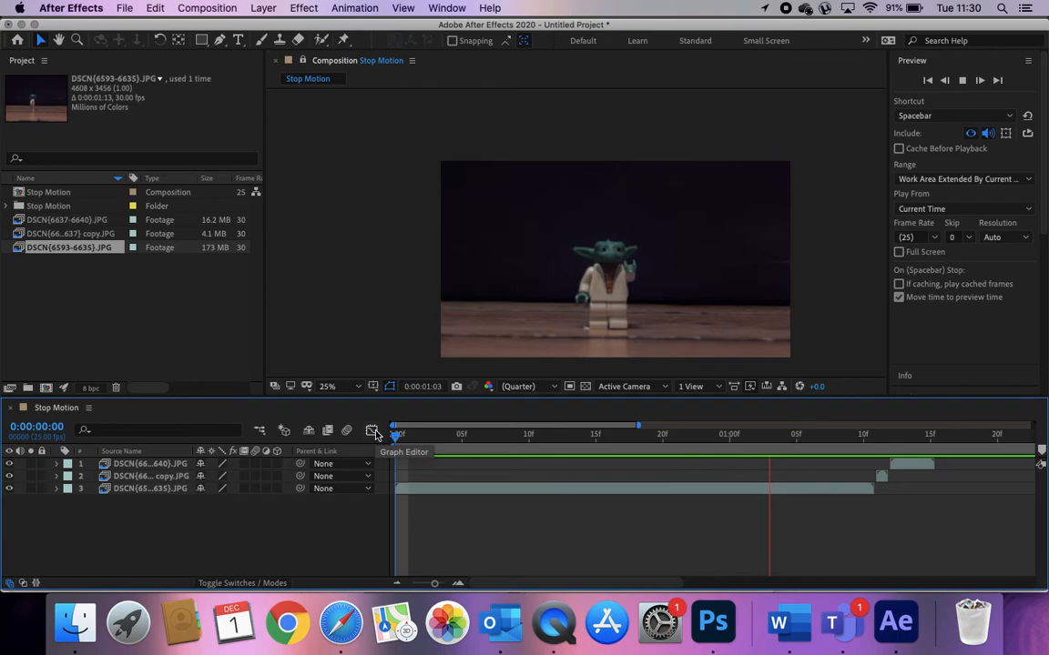
{"action": "key", "text": "space"}
{"action": "left_click", "coordinate": [398, 437]}
{"action": "key", "text": "space"}
{"action": "key", "text": "space"}
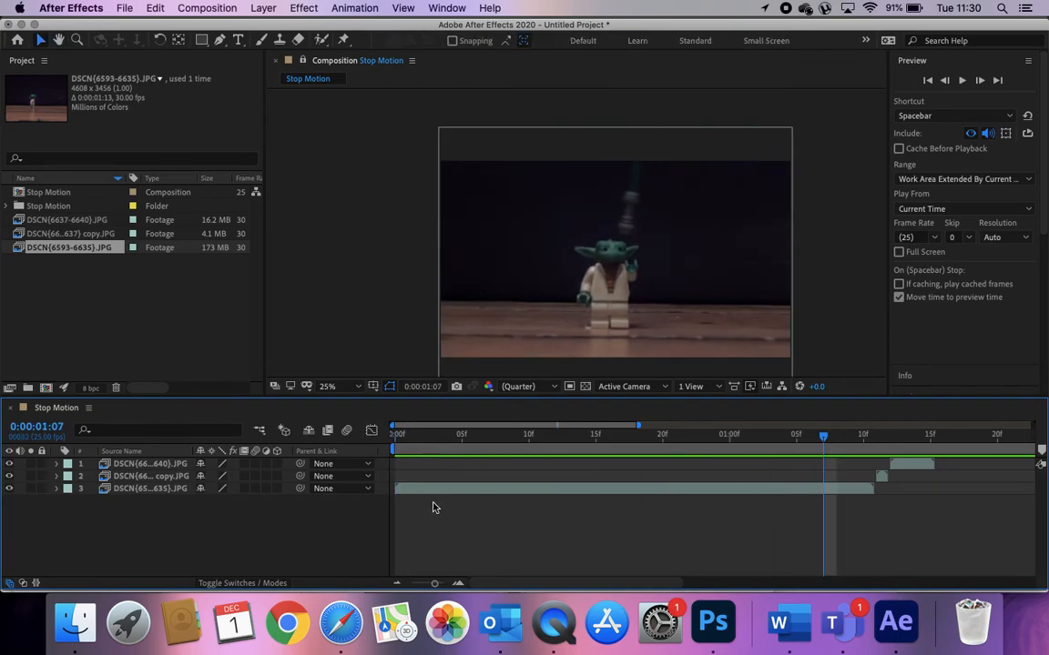
Step: Try a time stretch of 150% on all three layers and undo it
{"action": "left_click", "coordinate": [436, 492]}
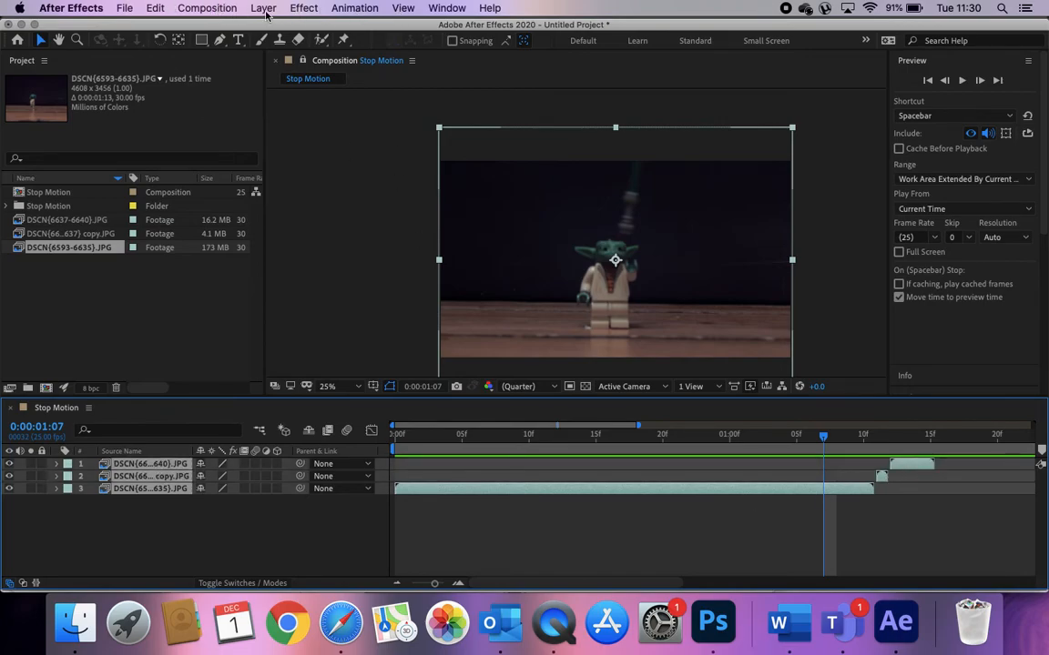
{"action": "left_click", "coordinate": [259, 9]}
{"action": "mouse_move", "coordinate": [299, 185]}
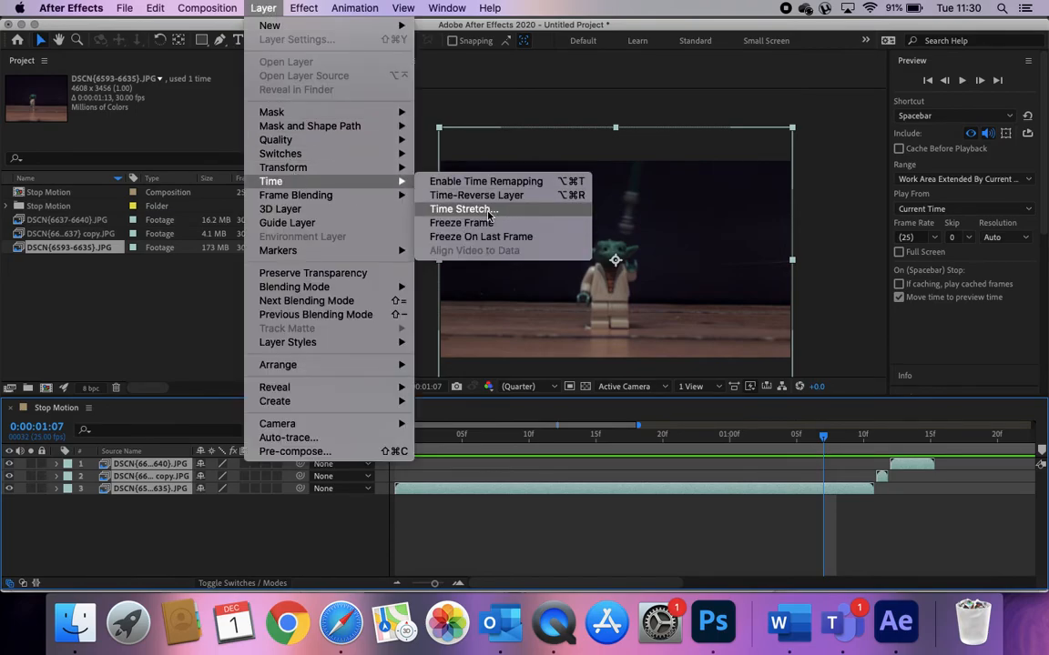
{"action": "left_click", "coordinate": [489, 211]}
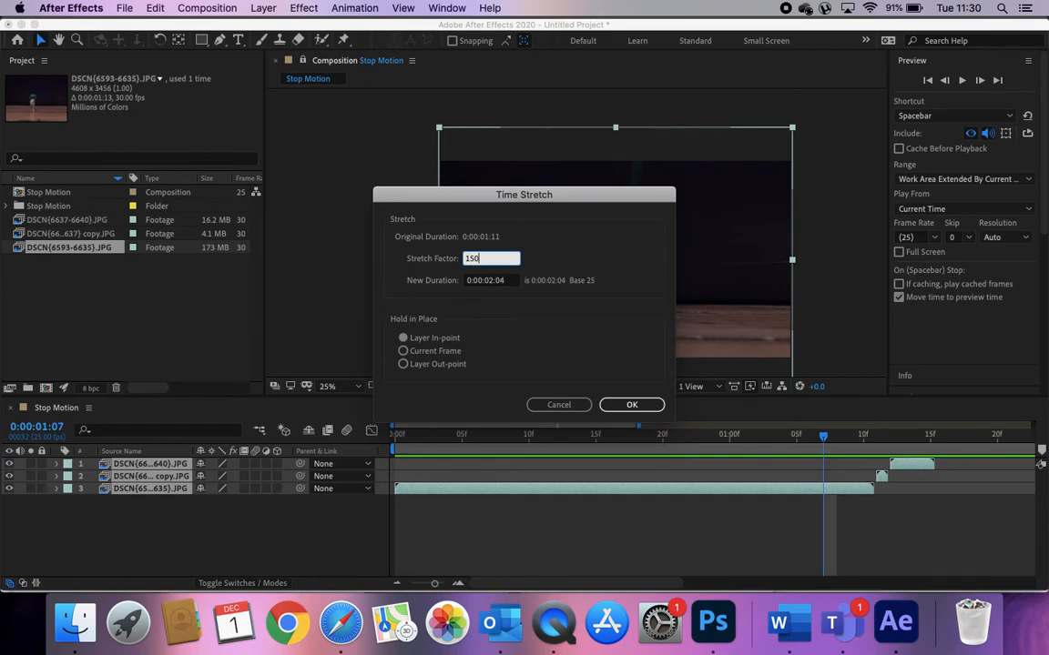
{"action": "key", "text": "Return"}
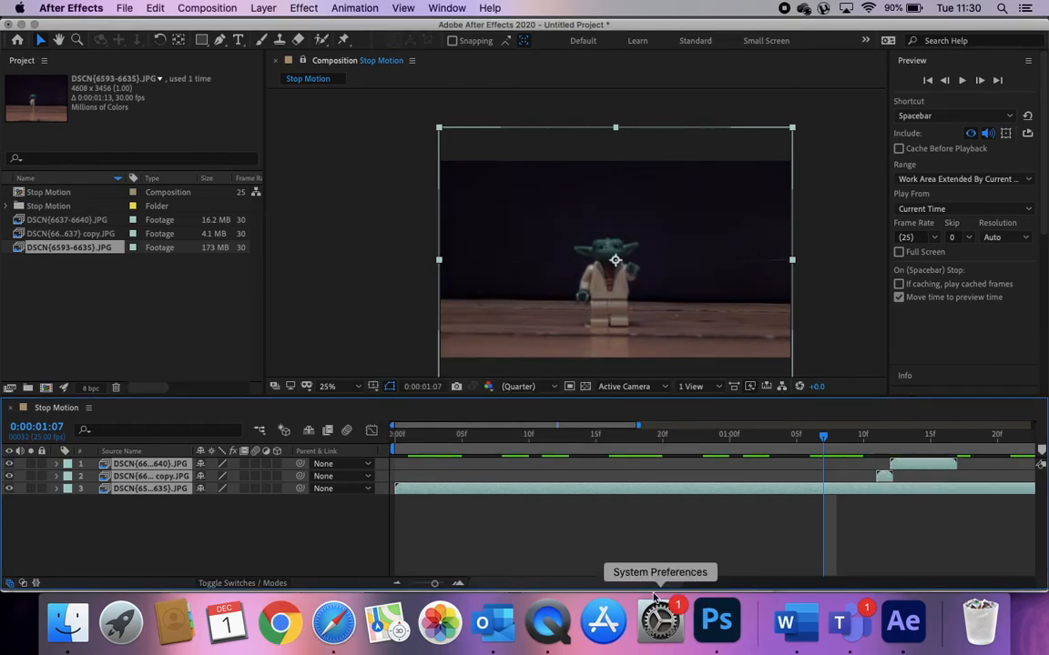
{"action": "key", "text": "super+z"}
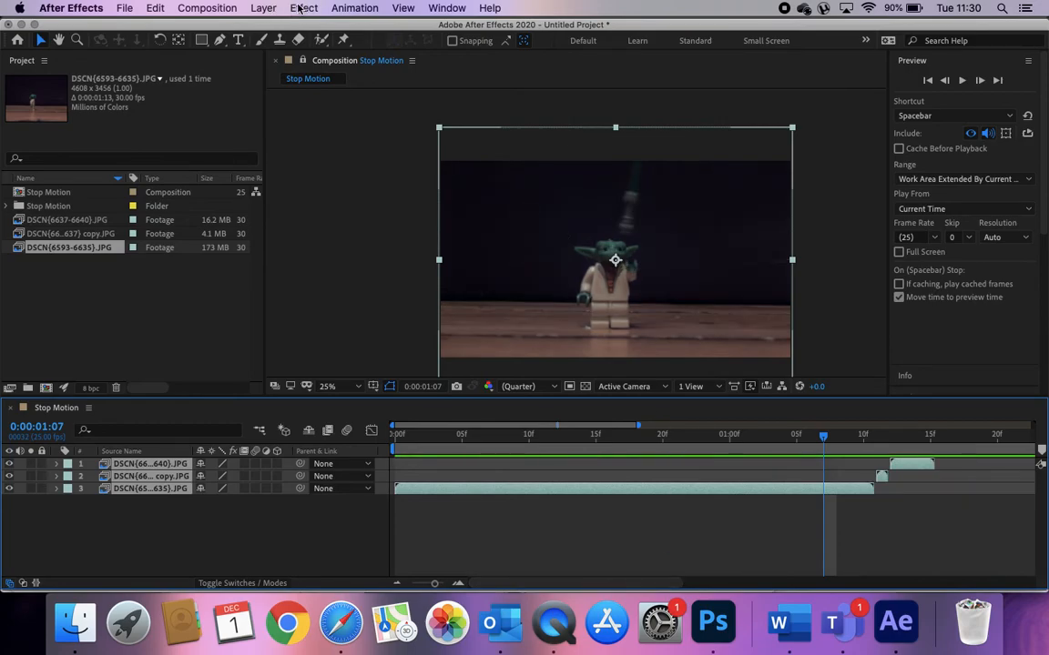
Step: Try a time stretch of 50% on all three layers, holding the layer in-point in place
{"action": "left_click", "coordinate": [261, 7]}
{"action": "mouse_move", "coordinate": [273, 182]}
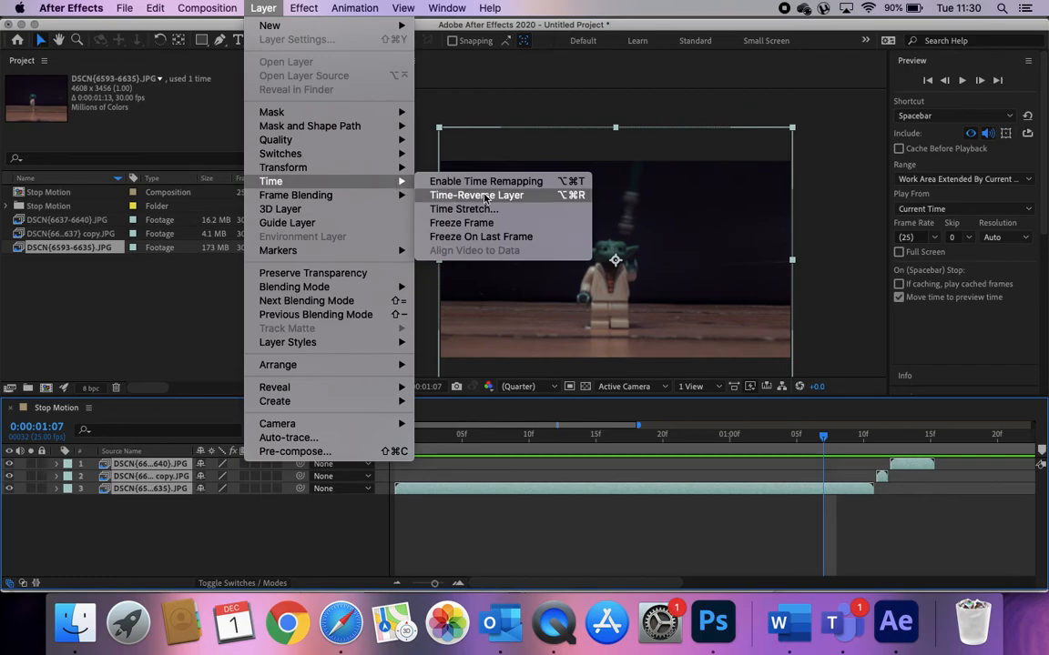
{"action": "left_click", "coordinate": [475, 208]}
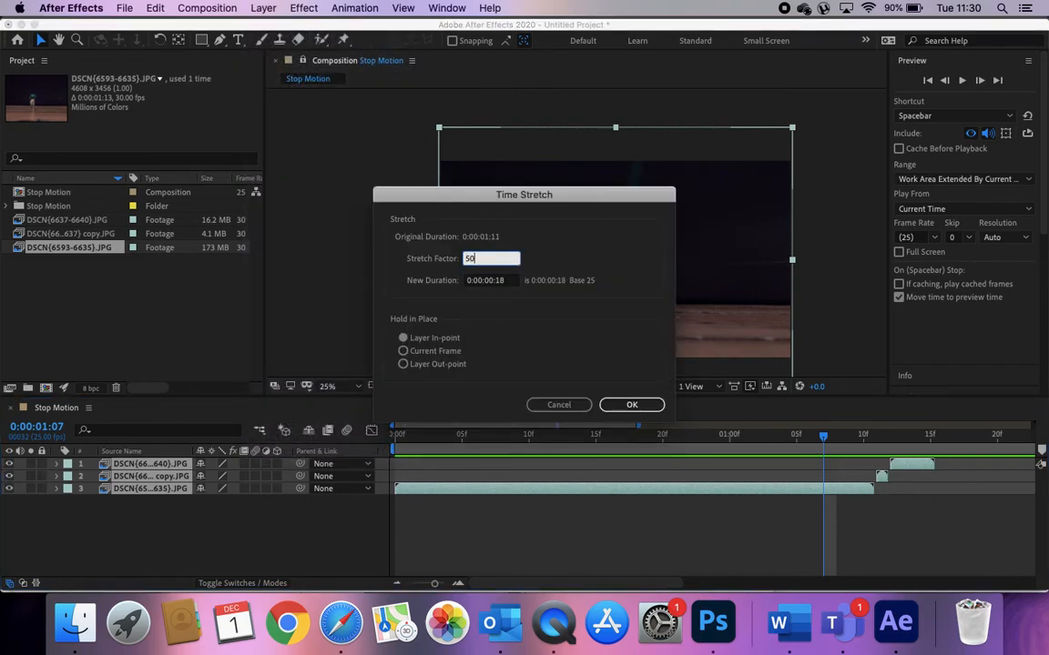
{"action": "left_click", "coordinate": [602, 403]}
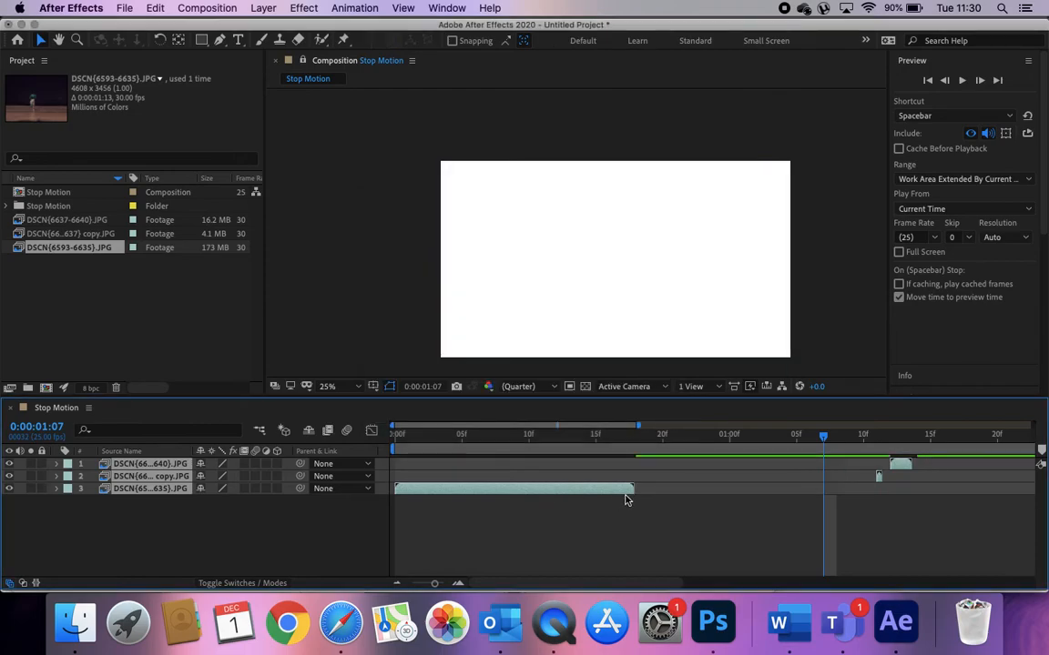
Step: Set the time stretch factor of all three layers to 130%, holding the layer in-point in place
{"action": "left_click", "coordinate": [303, 9]}
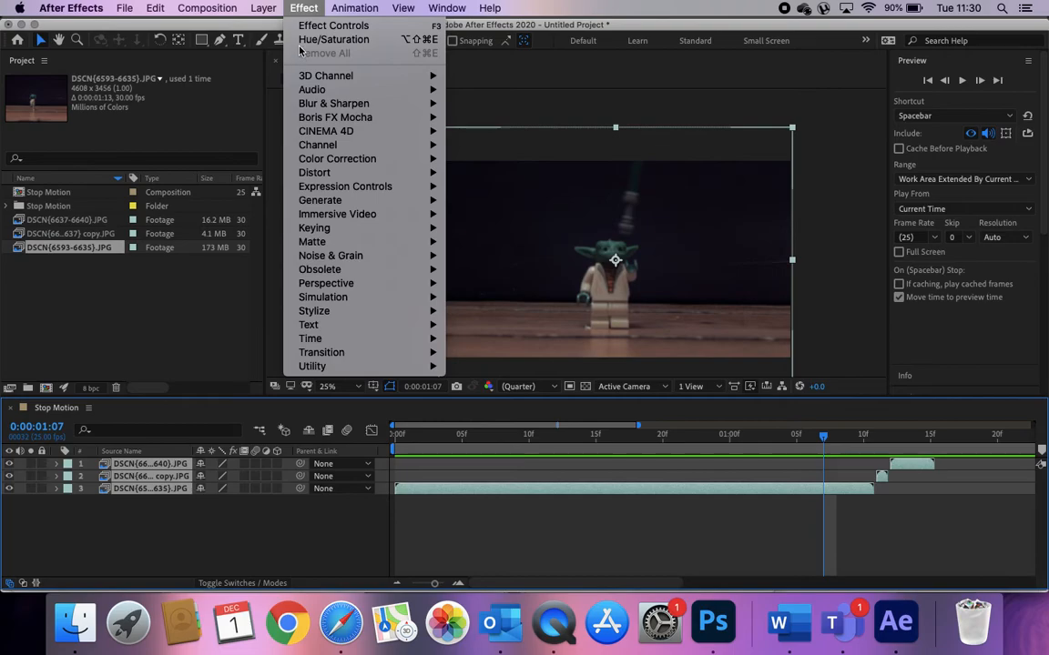
{"action": "mouse_move", "coordinate": [261, 8]}
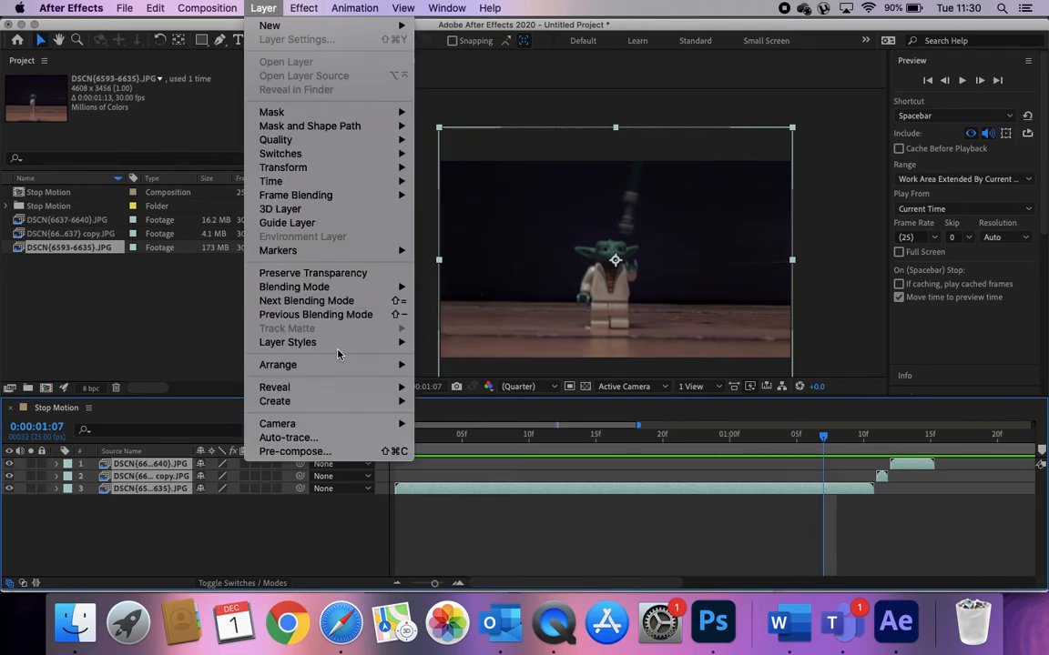
{"action": "mouse_move", "coordinate": [382, 181]}
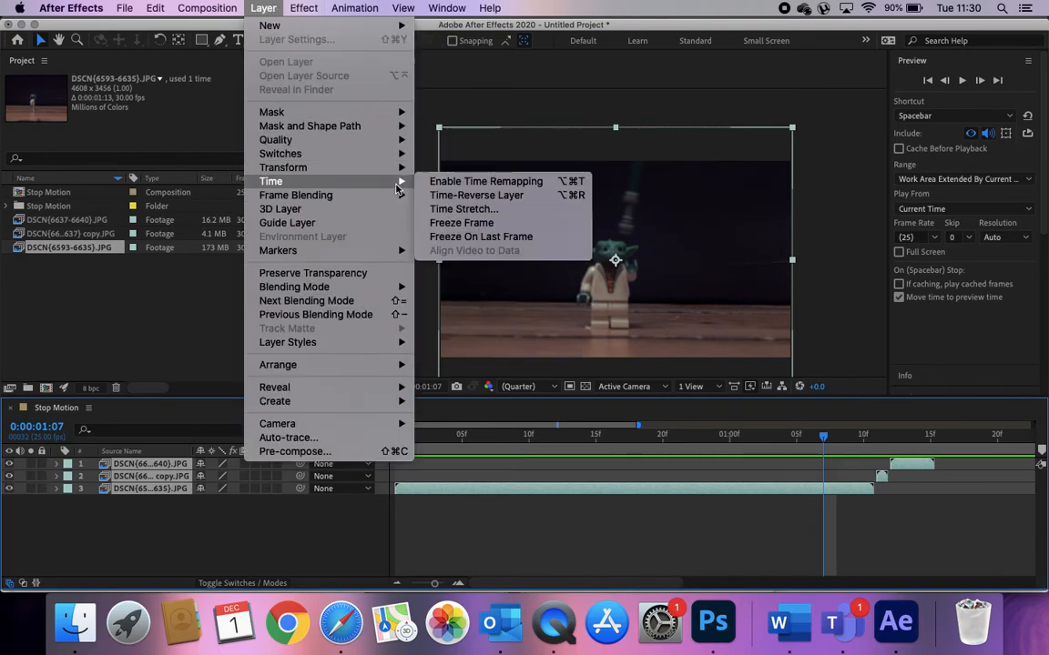
{"action": "left_click", "coordinate": [462, 209]}
{"action": "left_click", "coordinate": [492, 263]}
{"action": "type", "text": "130"}
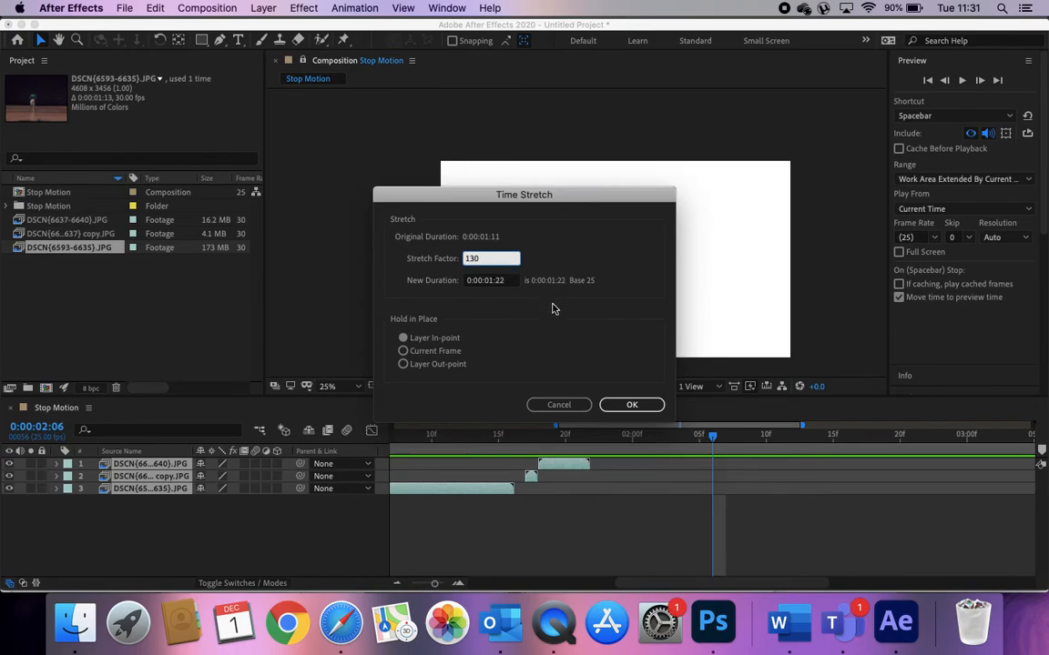
{"action": "left_click", "coordinate": [630, 405]}
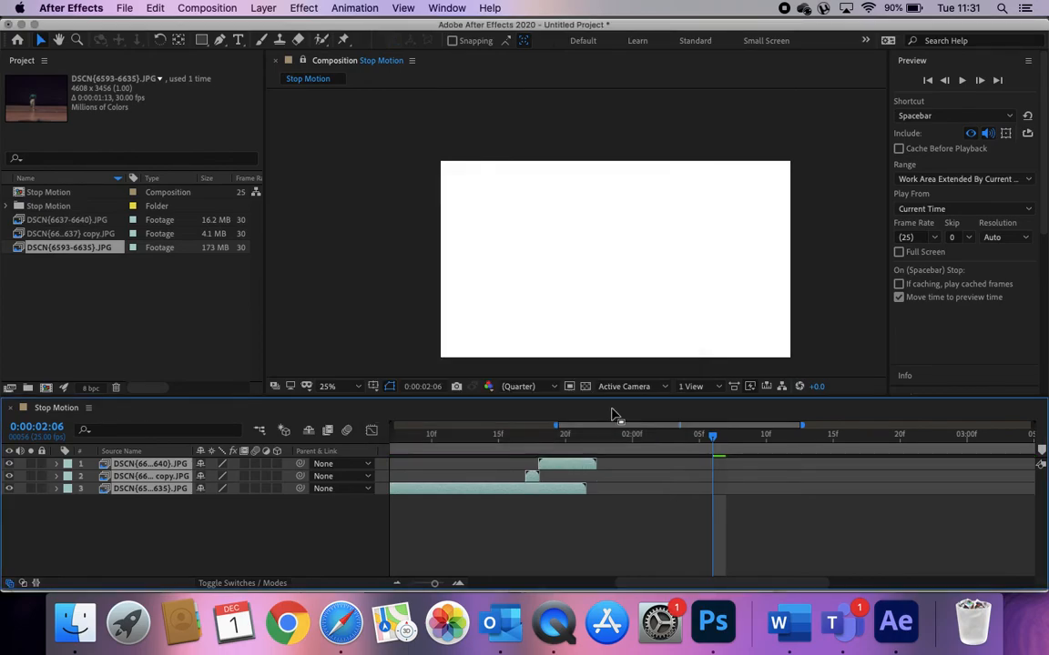
Step: Move the two upper layers later so they start at 0:00:01:22 and 0:00:01:23, after the long bottom layer
{"action": "left_click_drag", "start_coordinate": [577, 465], "coordinate": [564, 483]}
{"action": "key", "text": "super+z"}
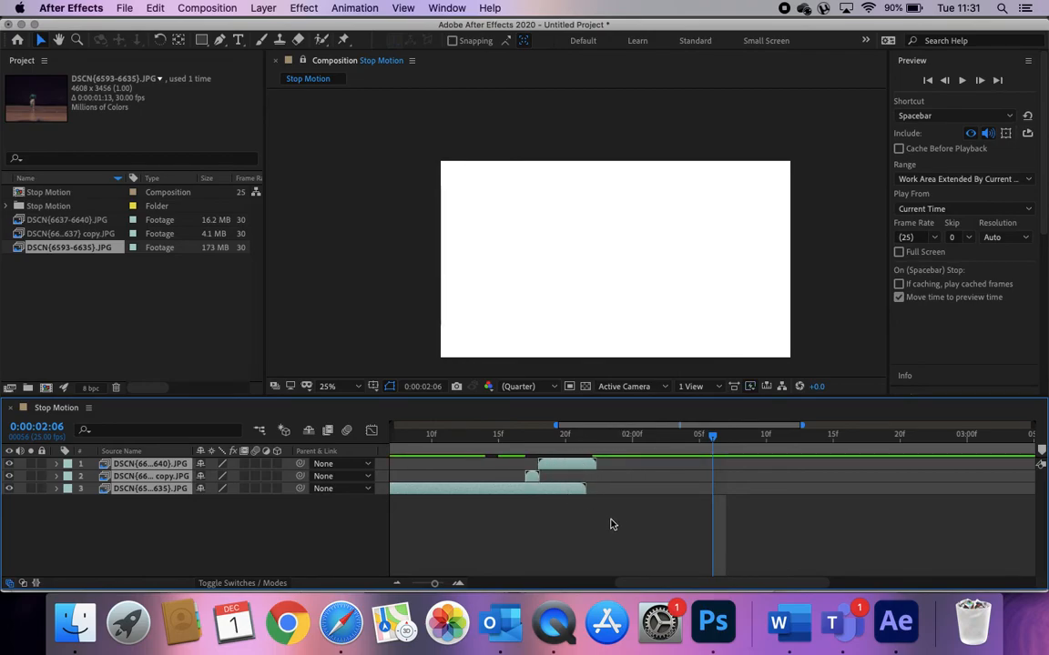
{"action": "left_click", "coordinate": [532, 477]}
{"action": "left_click_drag", "start_coordinate": [534, 481], "coordinate": [649, 464]}
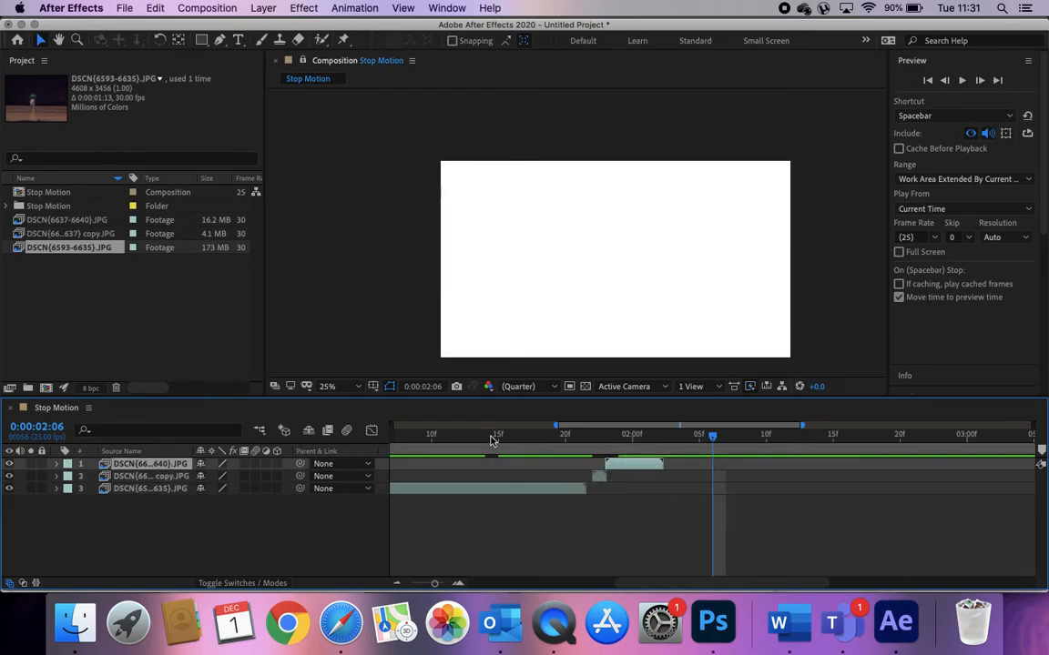
Step: Preview the animation from 0:00:01:08 and stop playback at 0:00:02:15
{"action": "left_click", "coordinate": [403, 436]}
{"action": "key", "text": "space"}
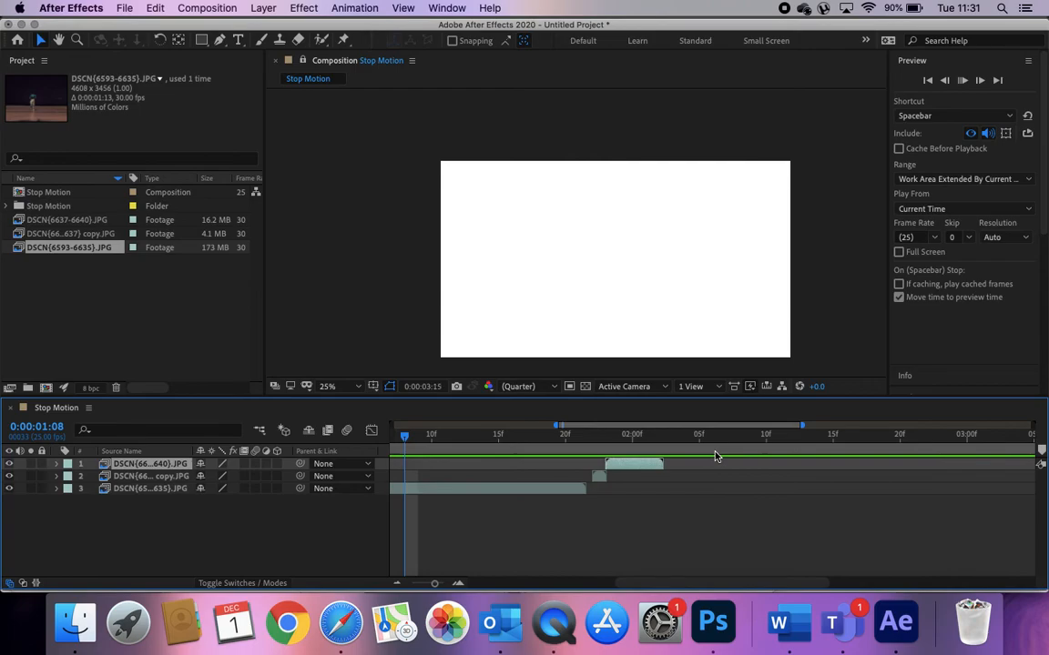
{"action": "left_click", "coordinate": [123, 7]}
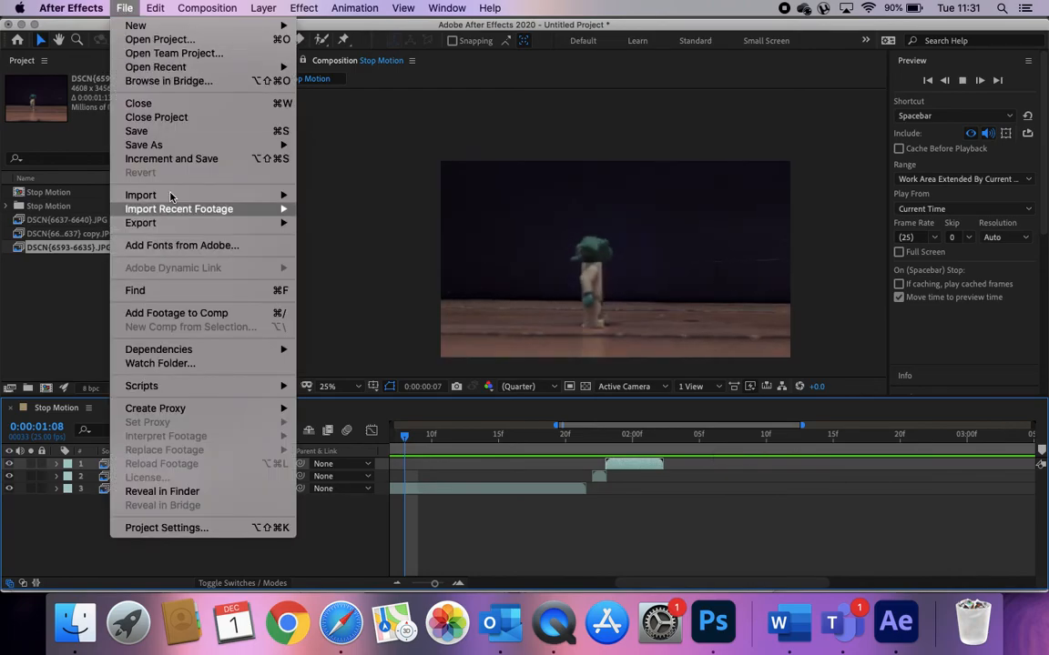
{"action": "left_click", "coordinate": [49, 271]}
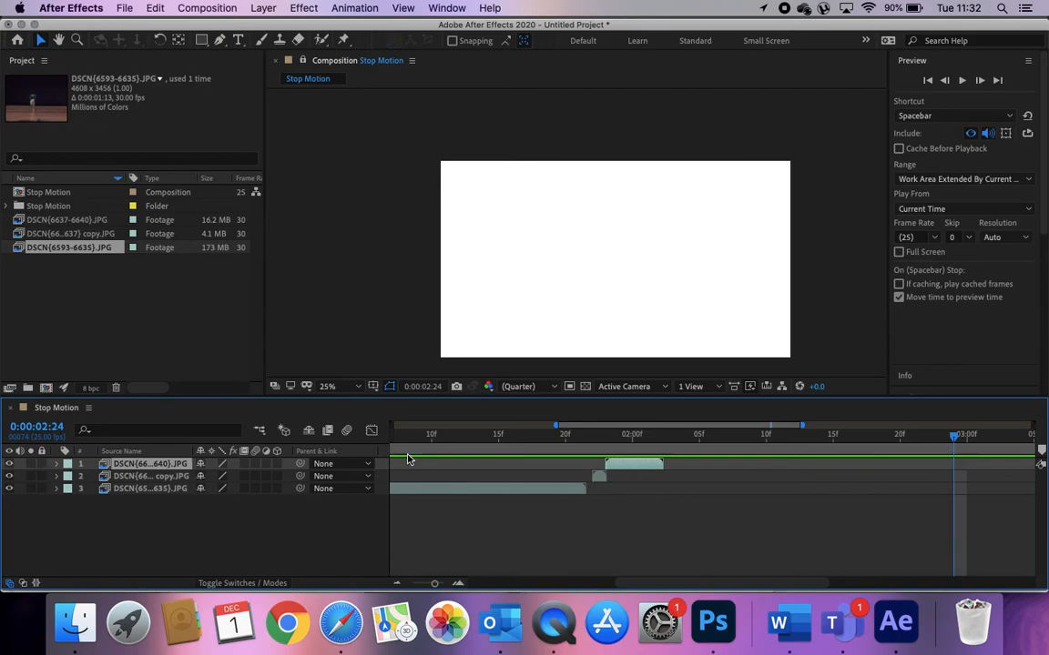
{"action": "left_click", "coordinate": [409, 443]}
{"action": "key", "text": "space"}
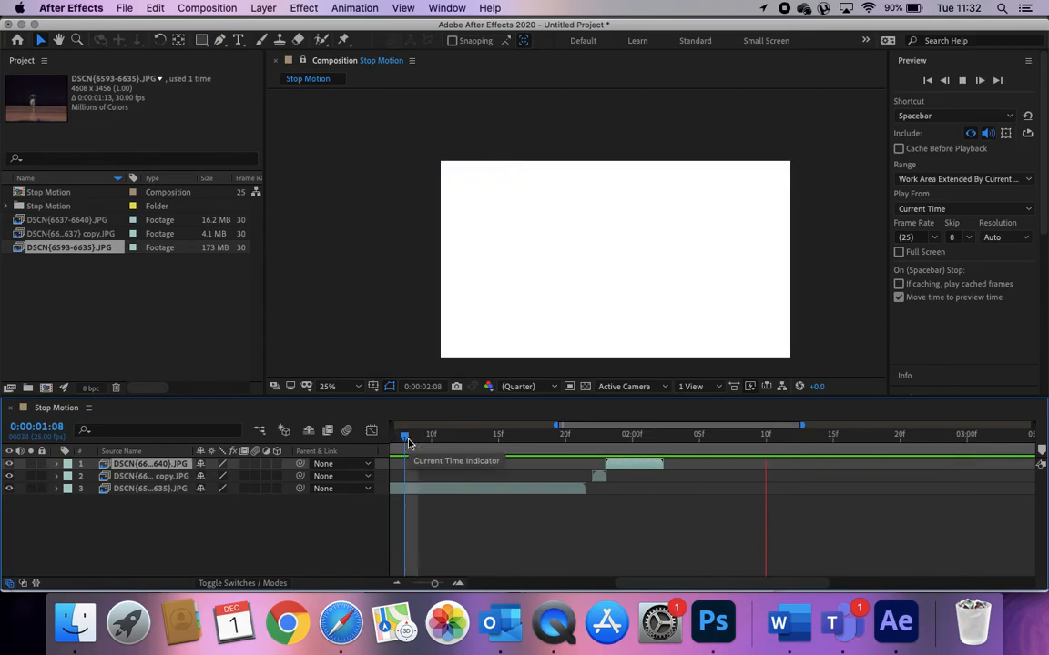
{"action": "key", "text": "space"}
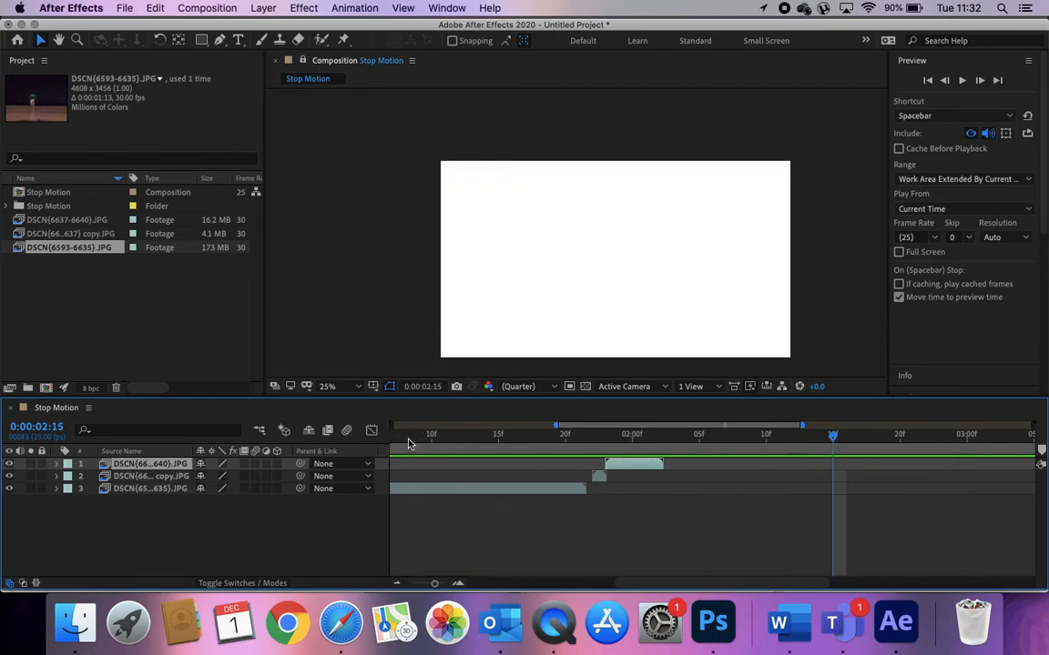
Step: Move the top layer later so it starts at 0:00:02:02, leaving a gap after the middle layer
{"action": "left_click", "coordinate": [600, 477]}
{"action": "key", "text": "space"}
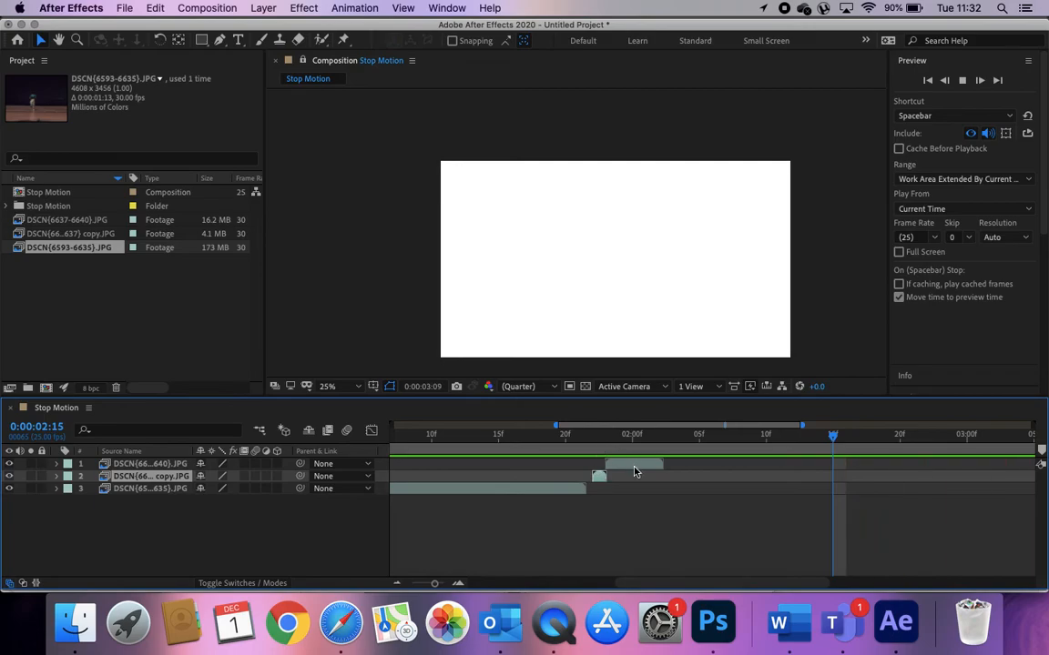
{"action": "left_click_drag", "start_coordinate": [635, 470], "coordinate": [691, 465]}
Step: Preview the animation from 0:00:01:22 and from the start of the top layer at 0:00:02:02
{"action": "left_click", "coordinate": [592, 435]}
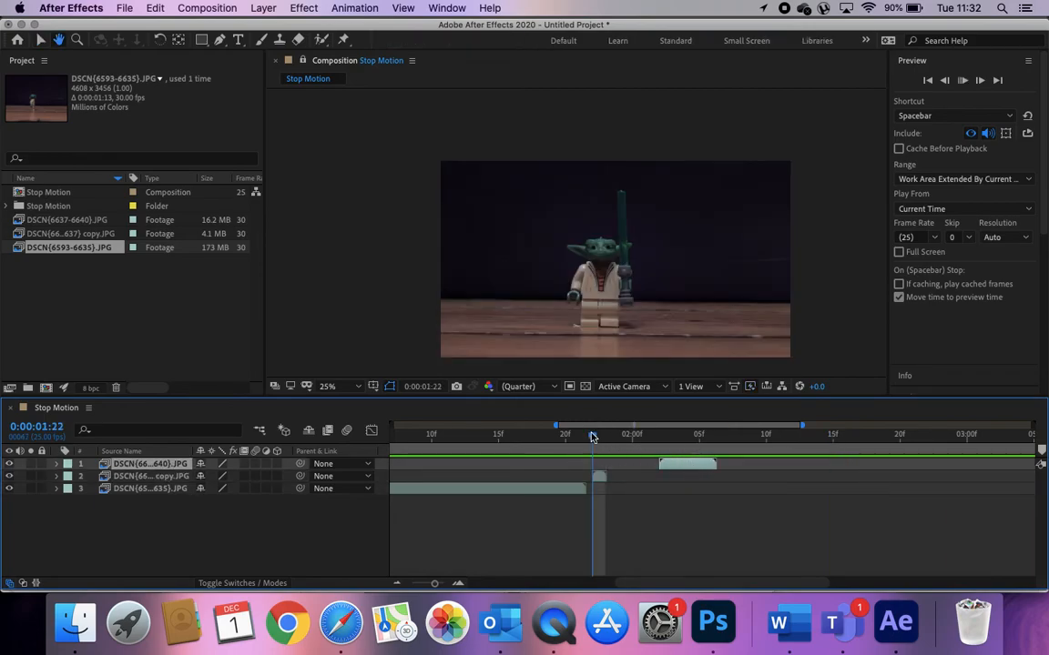
{"action": "key", "text": "space"}
{"action": "key", "text": "space"}
{"action": "left_click", "coordinate": [663, 435]}
{"action": "key", "text": "space"}
{"action": "key", "text": "space"}
{"action": "left_click", "coordinate": [663, 435]}
{"action": "left_click", "coordinate": [678, 472]}
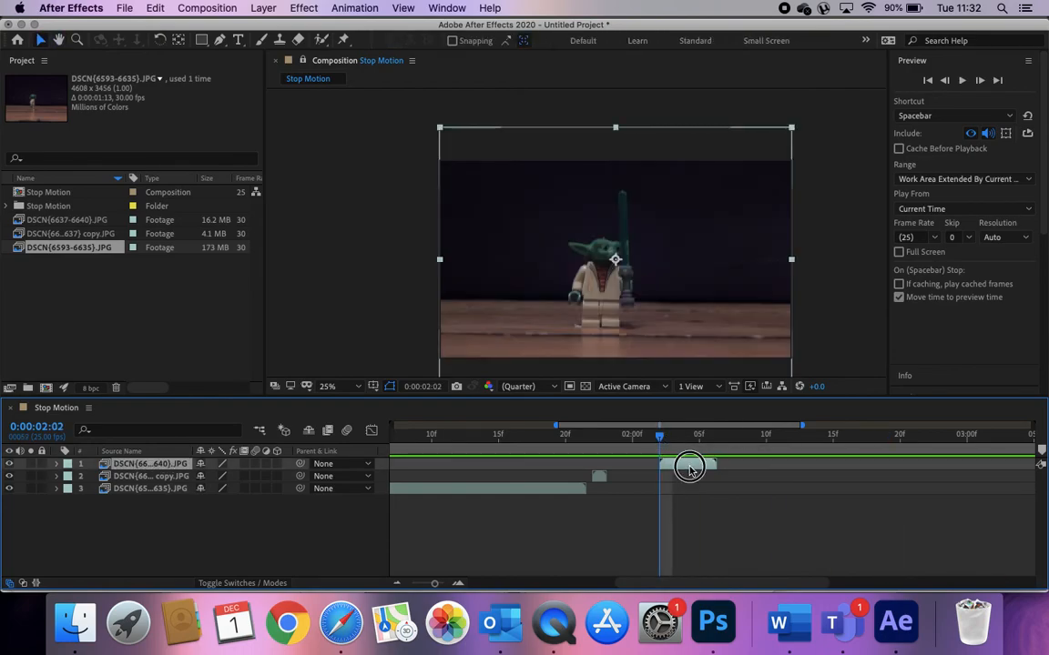
{"action": "left_click", "coordinate": [209, 8]}
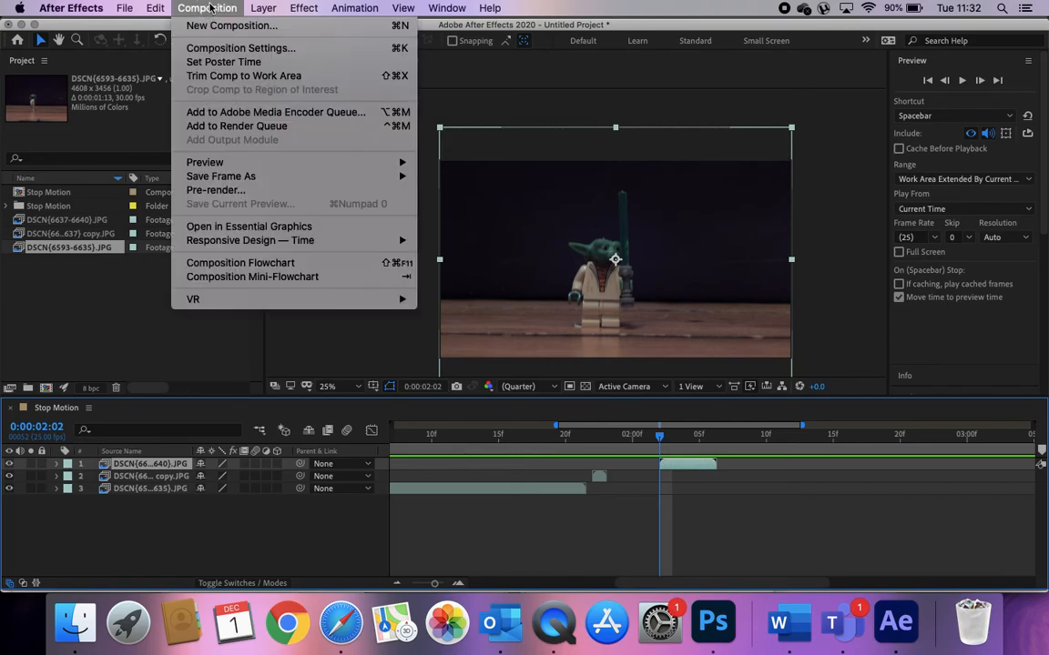
{"action": "mouse_move", "coordinate": [304, 8]}
{"action": "mouse_move", "coordinate": [341, 158]}
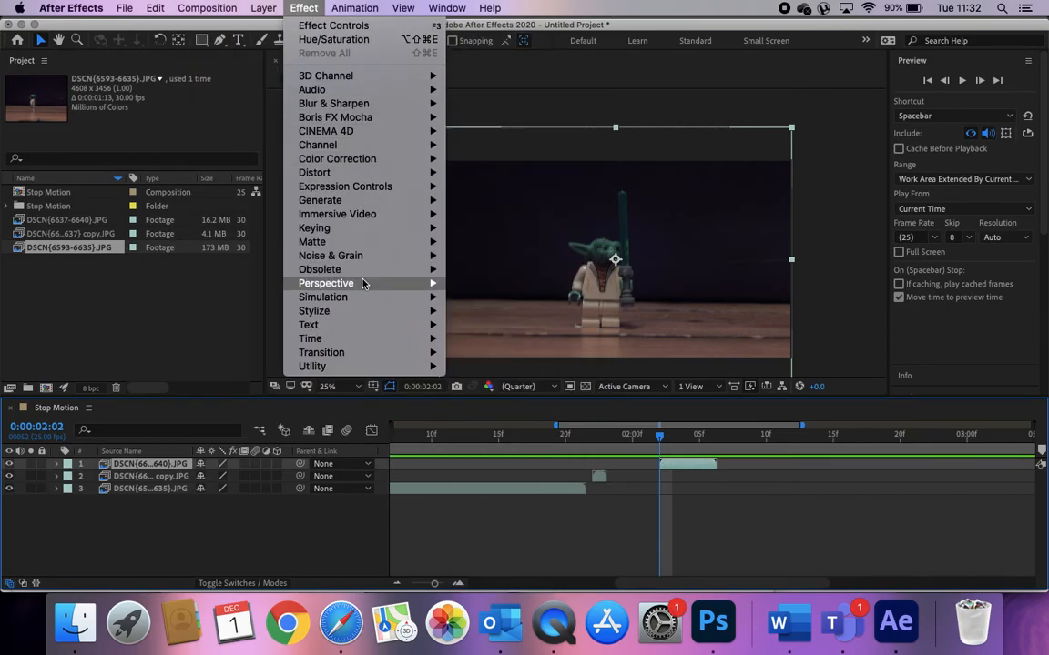
{"action": "mouse_move", "coordinate": [263, 8]}
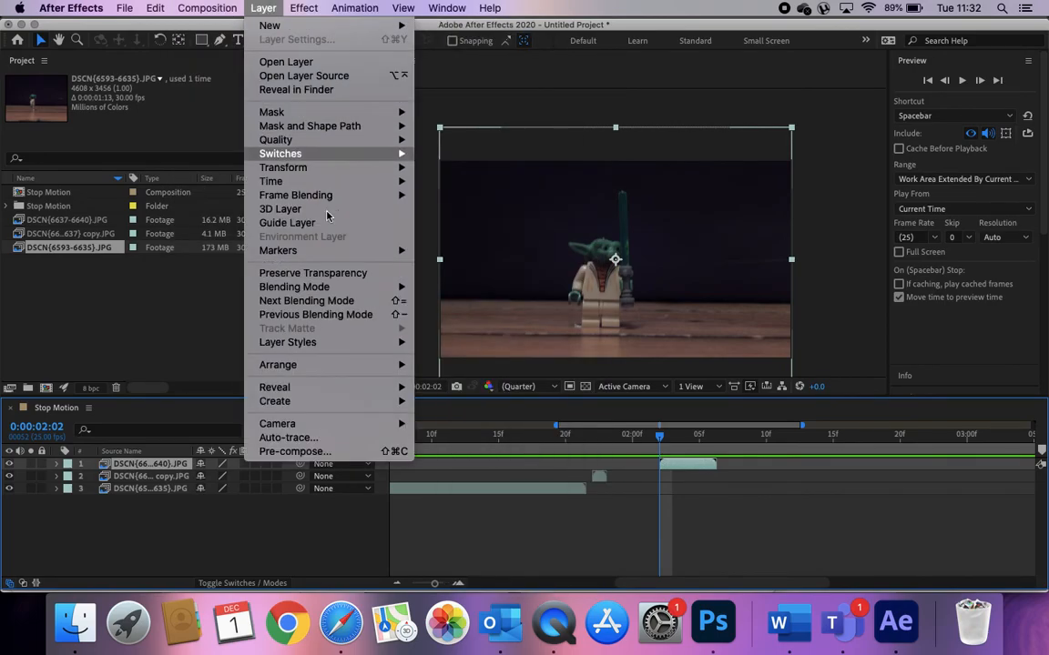
{"action": "mouse_move", "coordinate": [401, 186]}
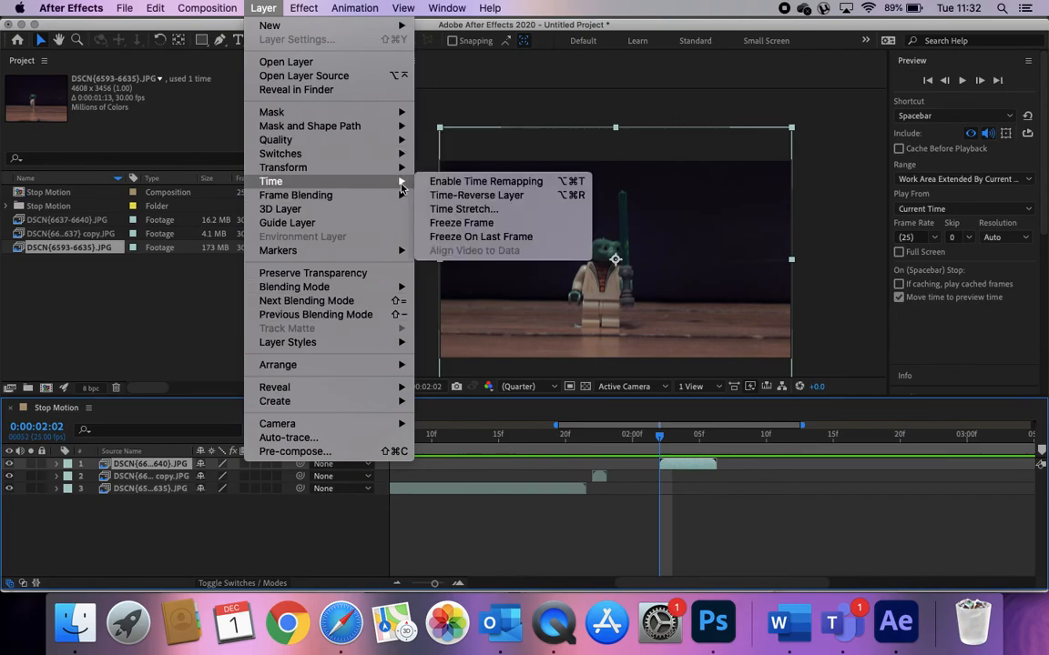
Step: Split the long bottom layer at 0:00:01:14 and select the later piece
{"action": "left_click", "coordinate": [527, 491]}
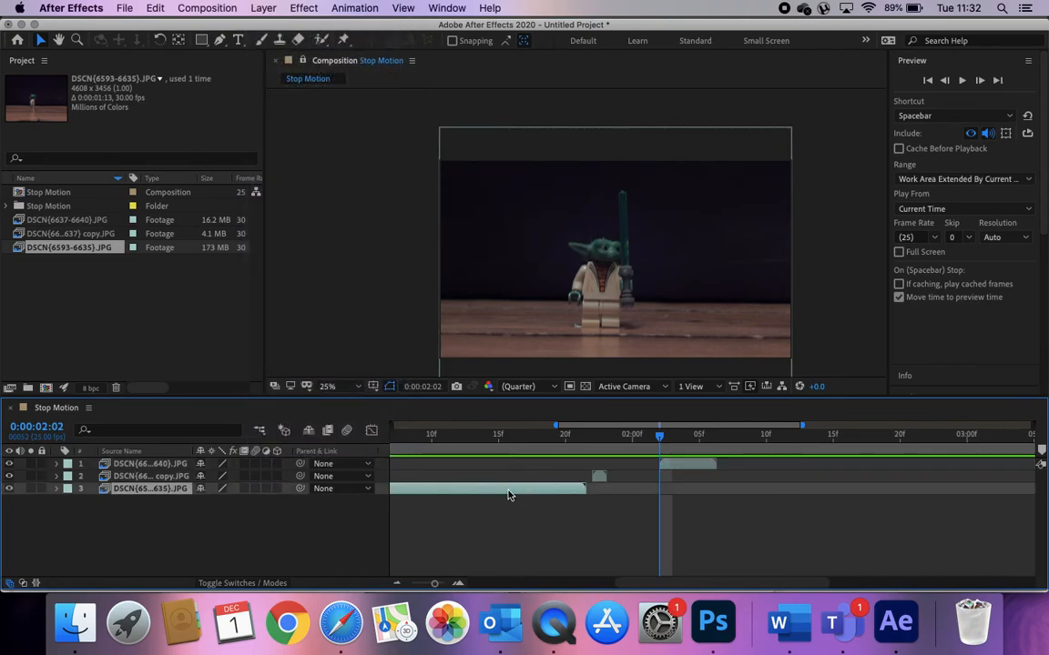
{"action": "left_click_drag", "start_coordinate": [651, 438], "coordinate": [483, 438]}
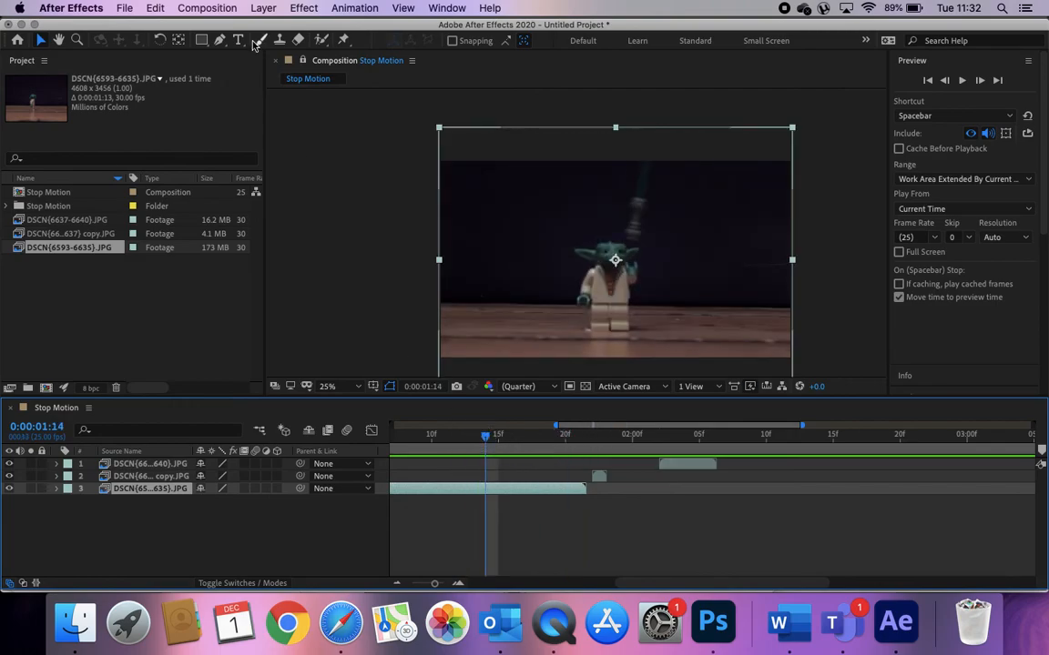
{"action": "left_click", "coordinate": [145, 8]}
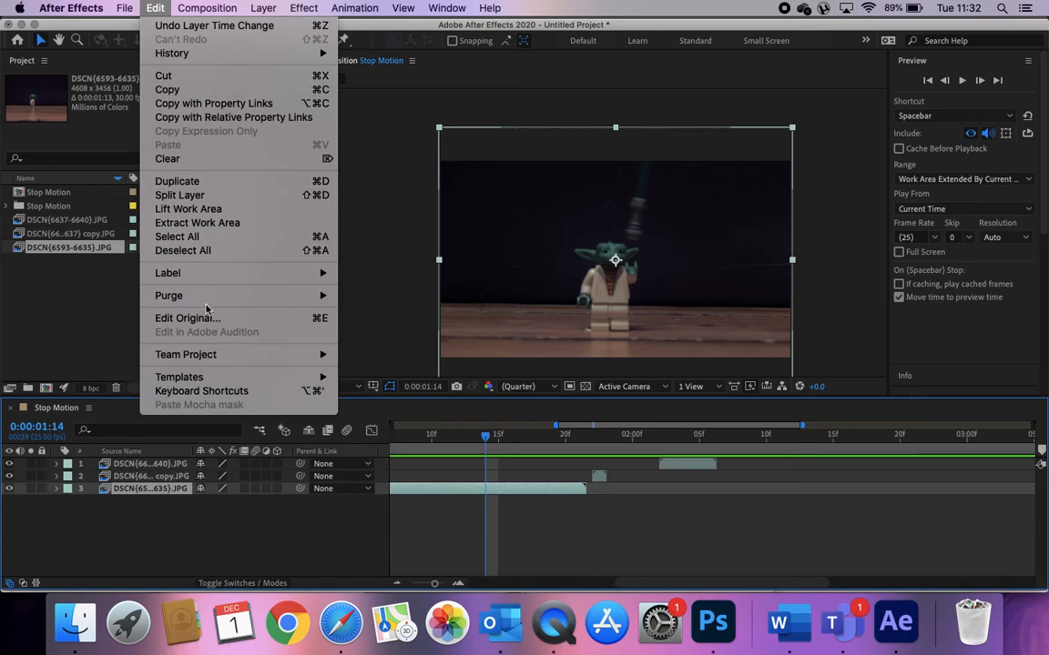
{"action": "left_click", "coordinate": [191, 195]}
{"action": "left_click", "coordinate": [453, 505]}
{"action": "left_click", "coordinate": [525, 489]}
{"action": "mouse_move", "coordinate": [530, 490]}
{"action": "left_mouse_down"}
{"action": "mouse_move", "coordinate": [546, 487]}
{"action": "mouse_move", "coordinate": [526, 497]}
{"action": "left_mouse_up"}
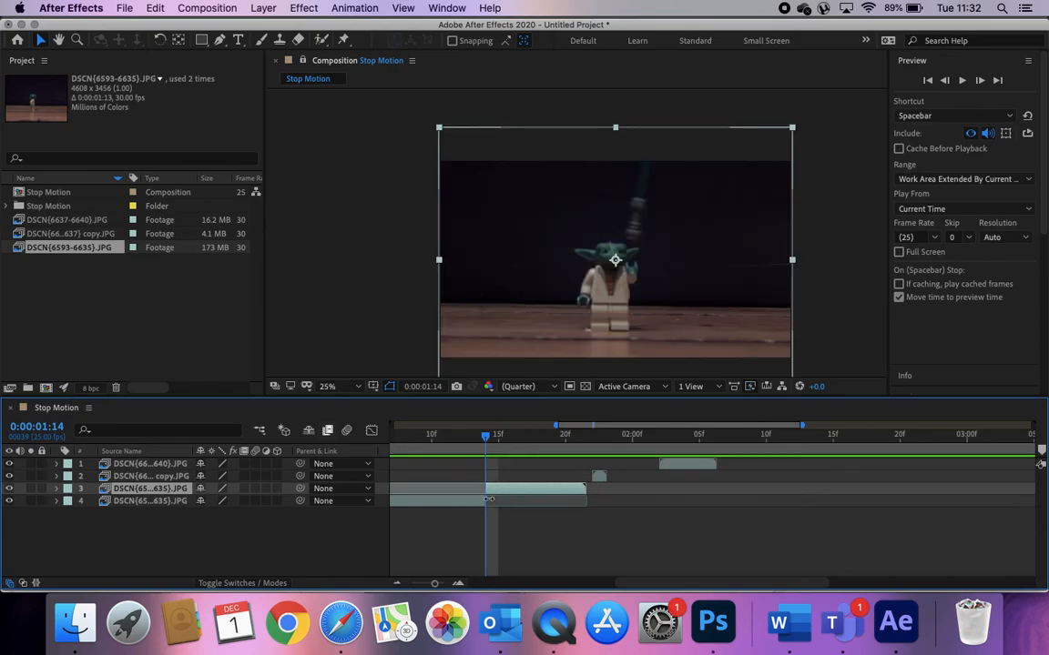
Step: Scrub through the later split piece to 0:00:01:20 and preview the animation from 0:00:00:01
{"action": "left_click_drag", "start_coordinate": [489, 440], "coordinate": [565, 438]}
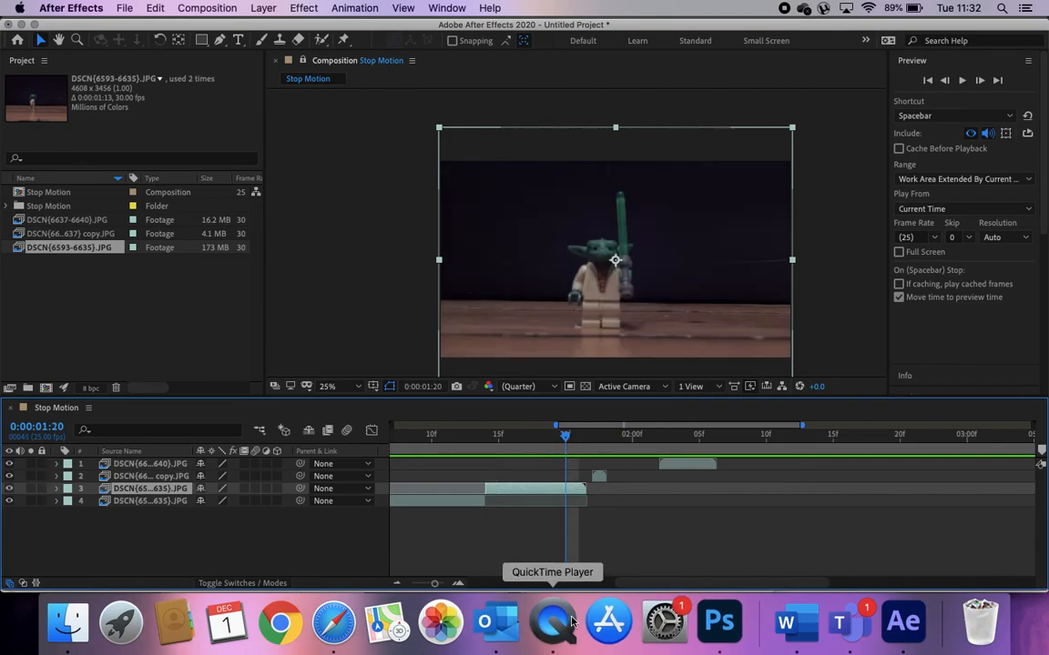
{"action": "left_click_drag", "start_coordinate": [664, 573], "coordinate": [430, 580]}
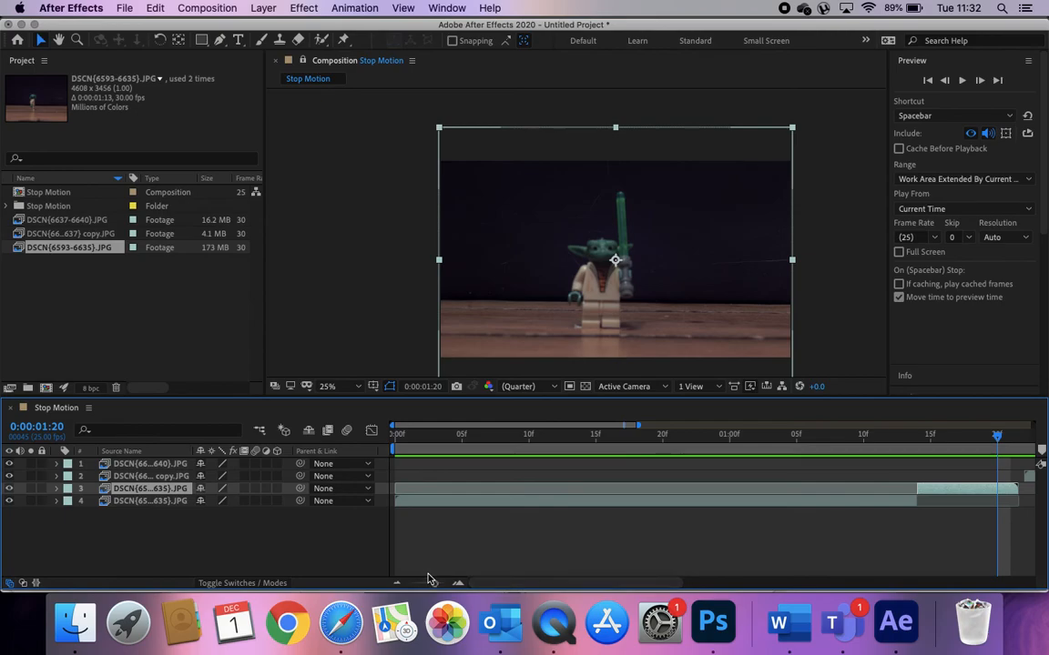
{"action": "left_click", "coordinate": [130, 503]}
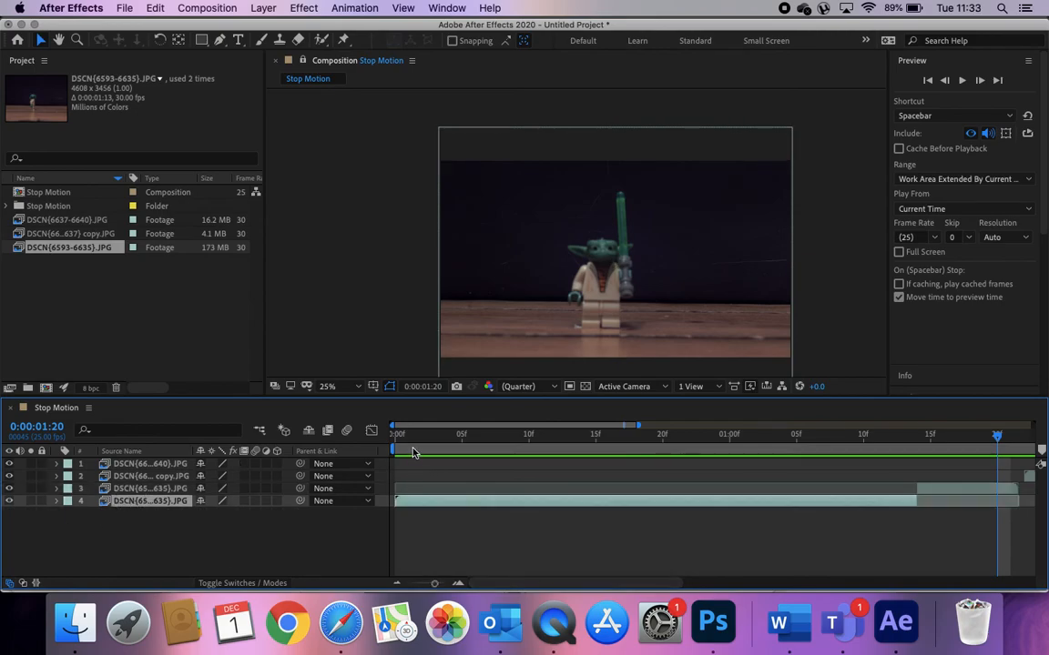
{"action": "key", "text": "space"}
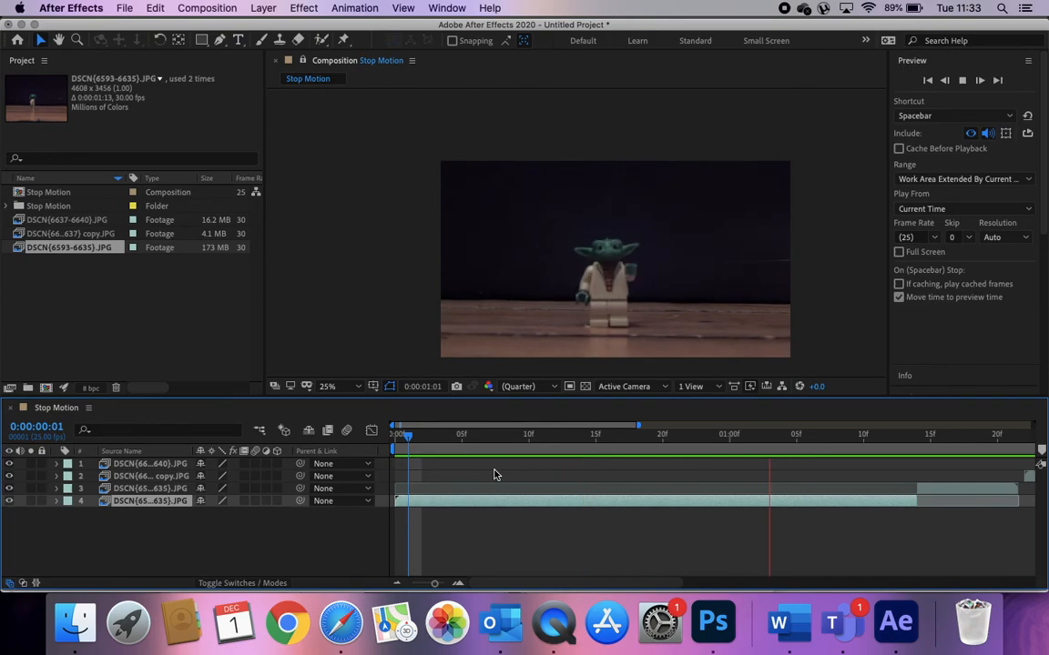
{"action": "key", "text": "space"}
Step: Deselect the project footage and inspect the animation at 0:00:01:07 and 0:00:00:03
{"action": "left_click_drag", "start_coordinate": [661, 585], "coordinate": [649, 586]}
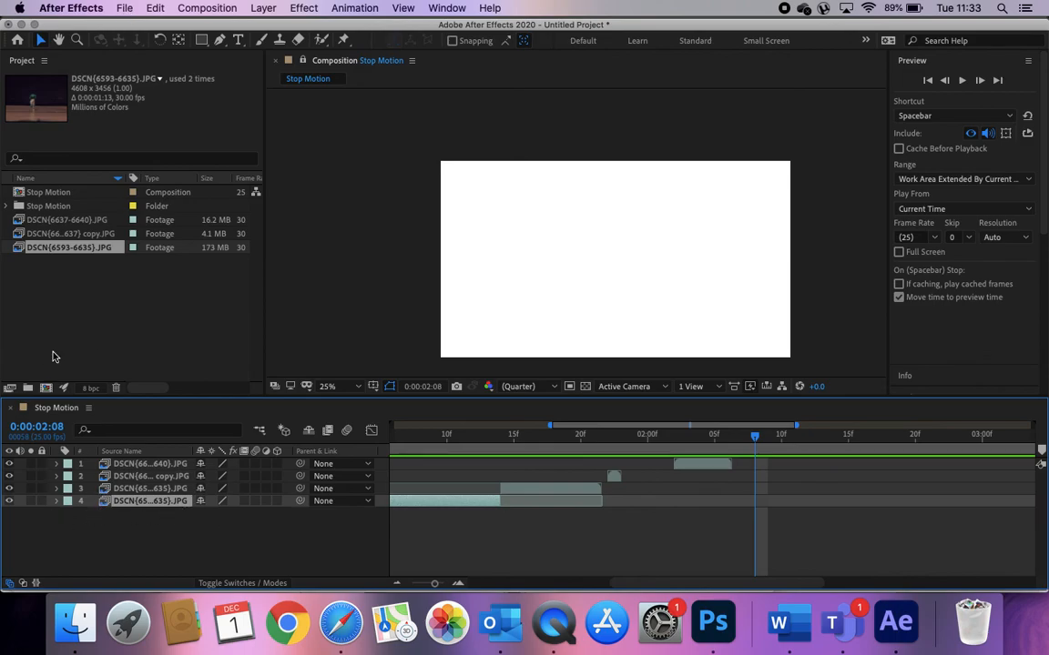
{"action": "left_click", "coordinate": [51, 289]}
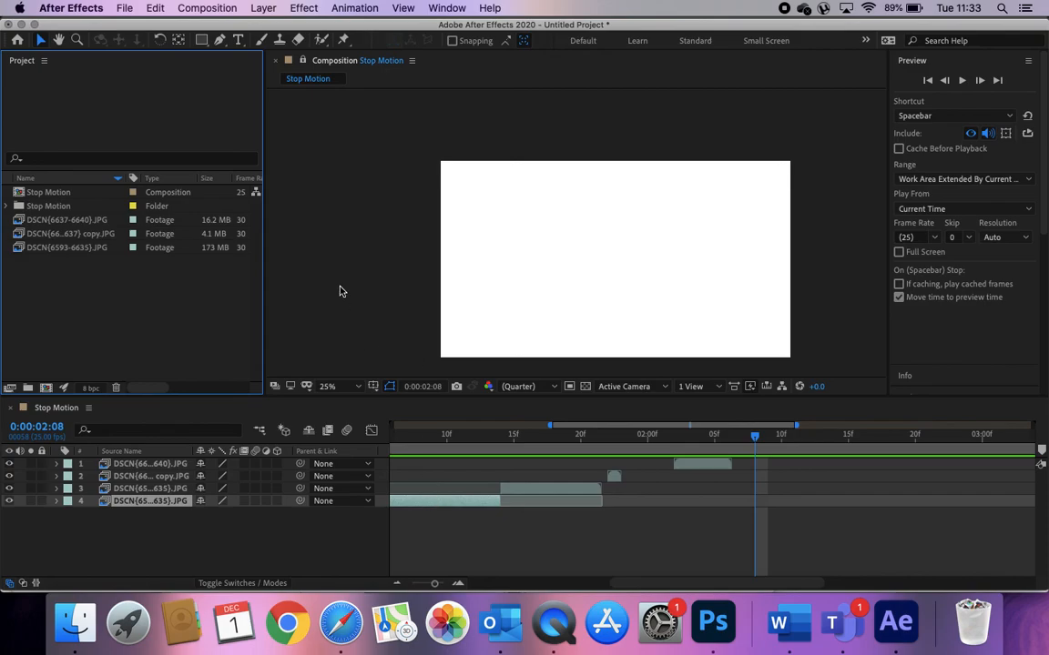
{"action": "left_click", "coordinate": [407, 441]}
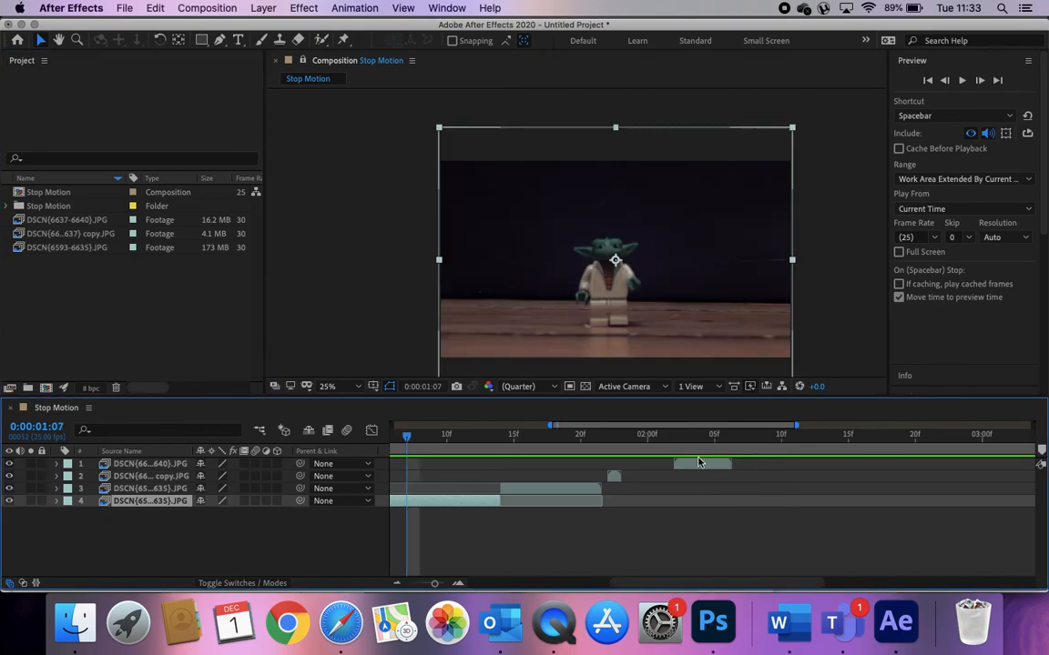
{"action": "left_click_drag", "start_coordinate": [699, 446], "coordinate": [433, 435]}
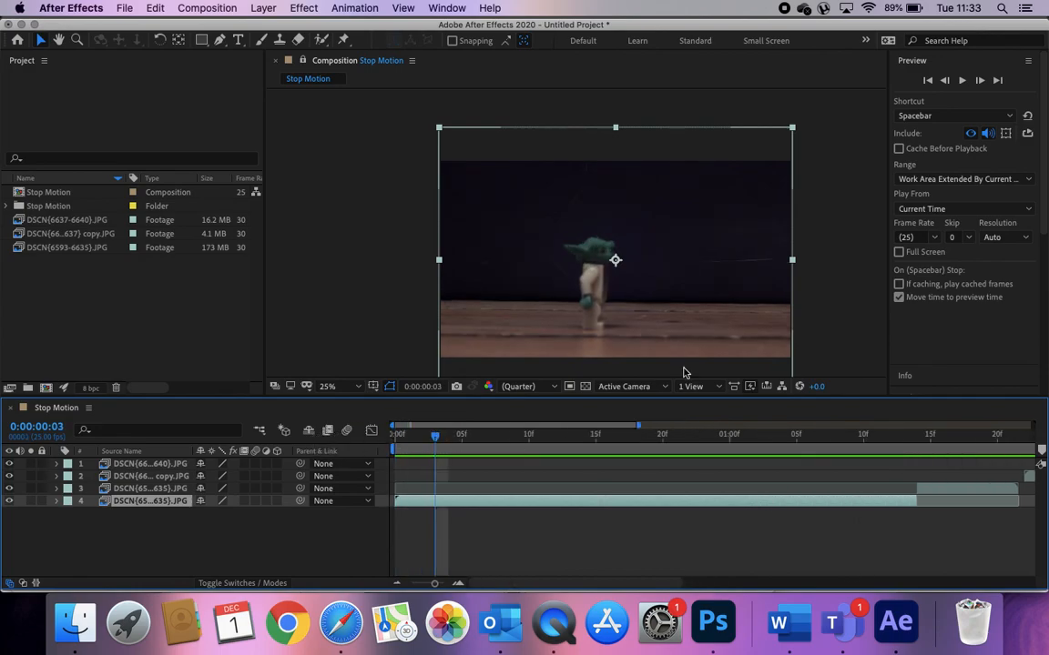